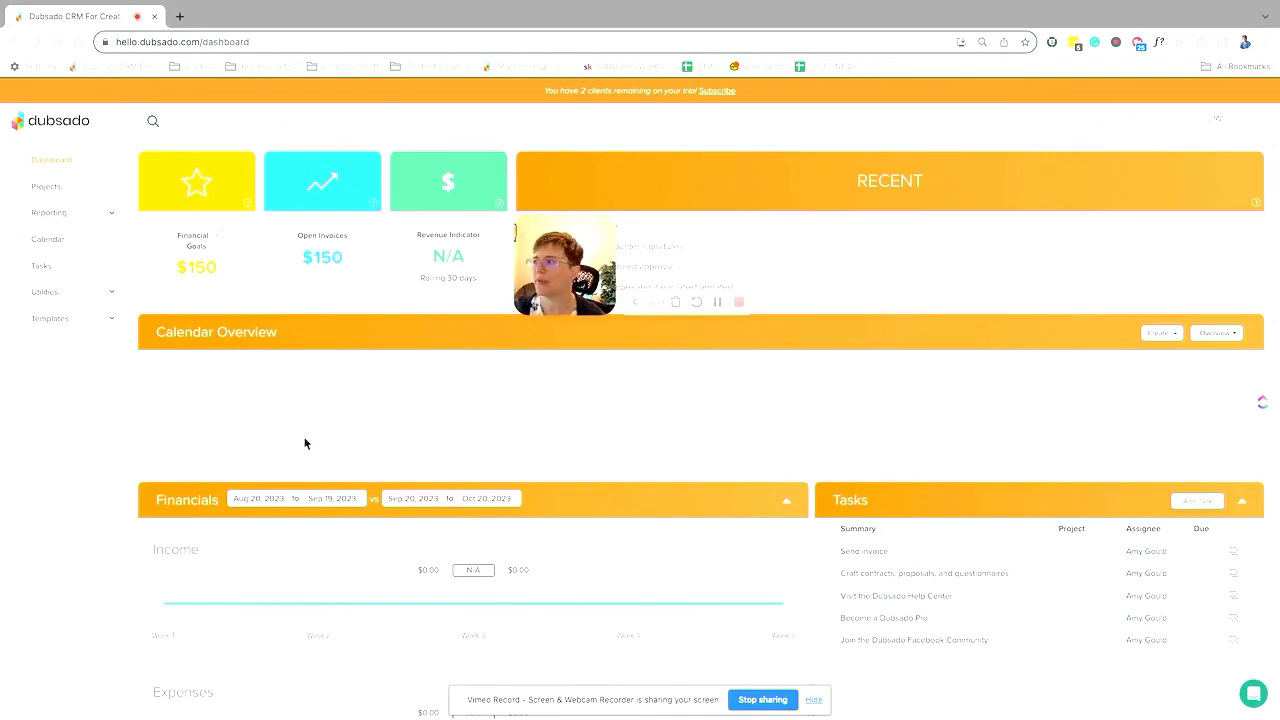
# Step: Create a new scheduler template with the appointment name "Discovery Call"
pyautogui.click(58, 322)
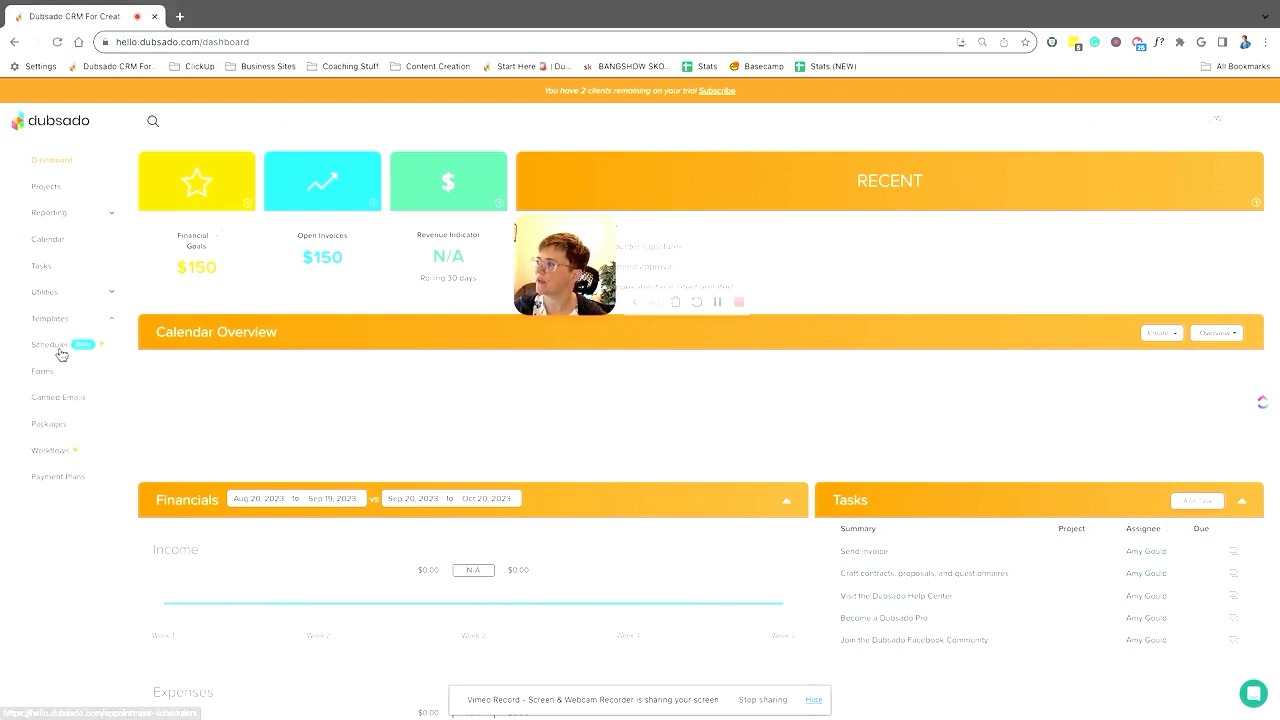
pyautogui.click(58, 347)
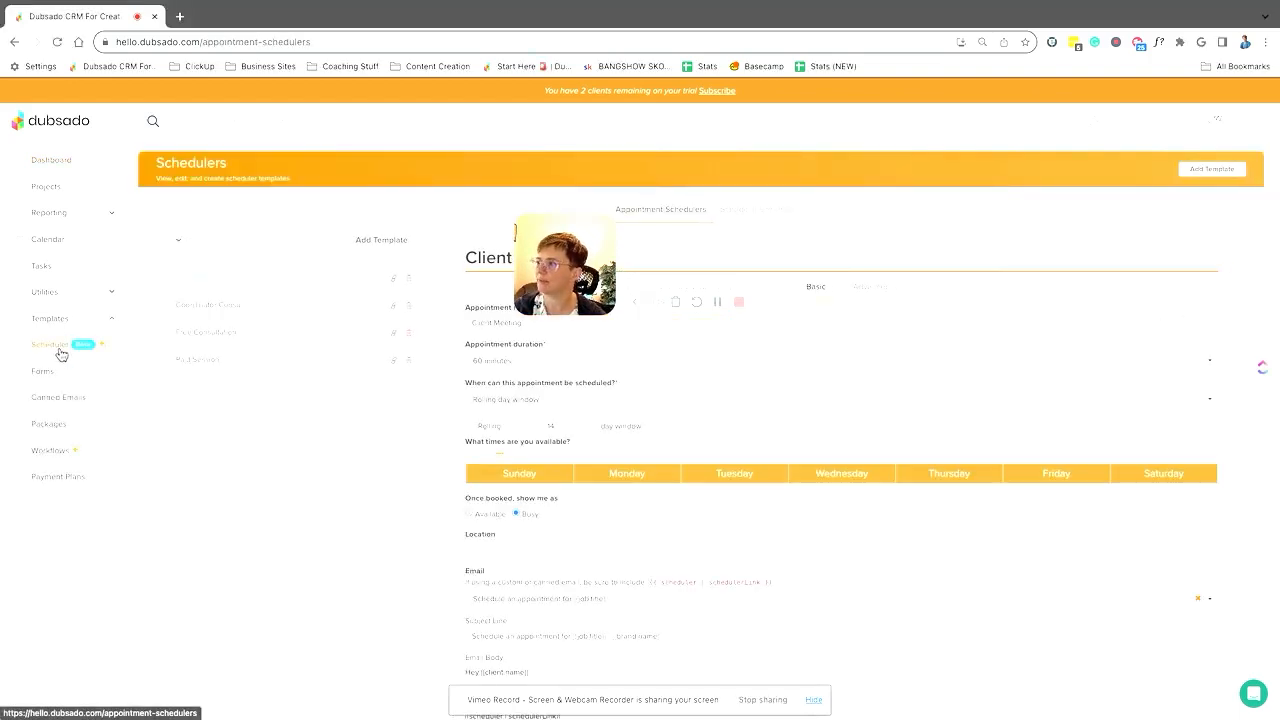
pyautogui.click(362, 241)
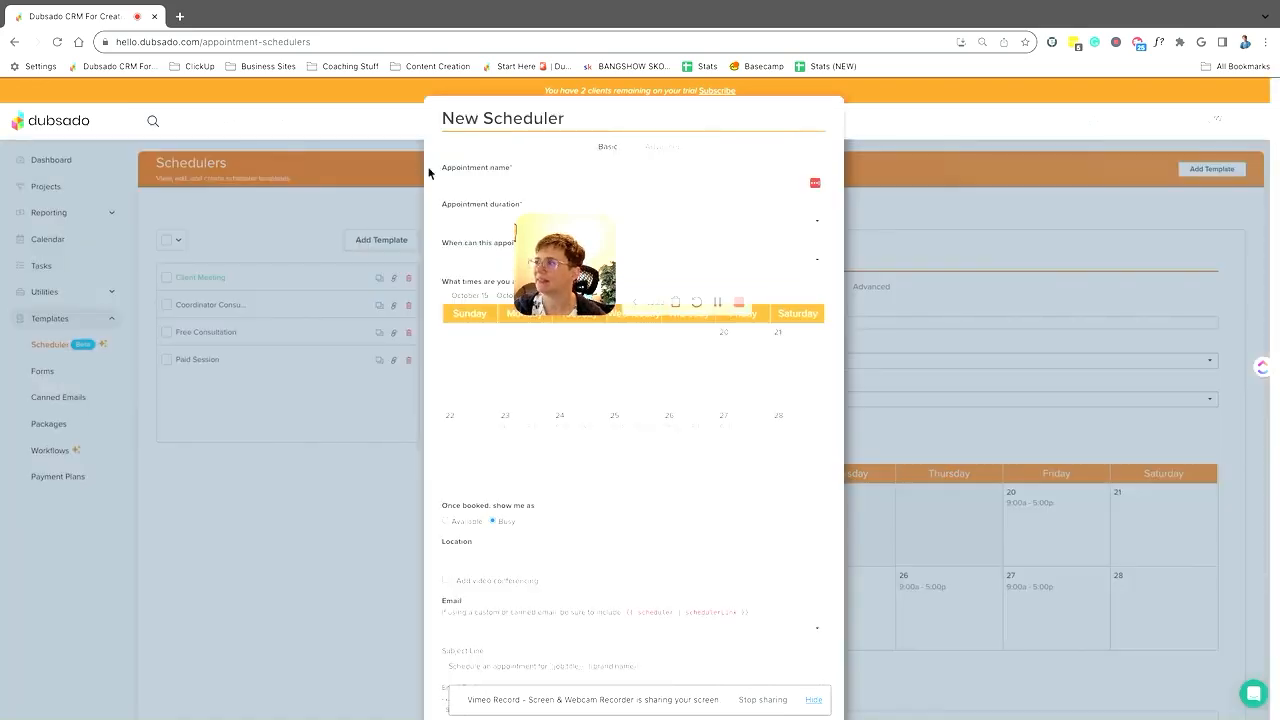
pyautogui.click(488, 181)
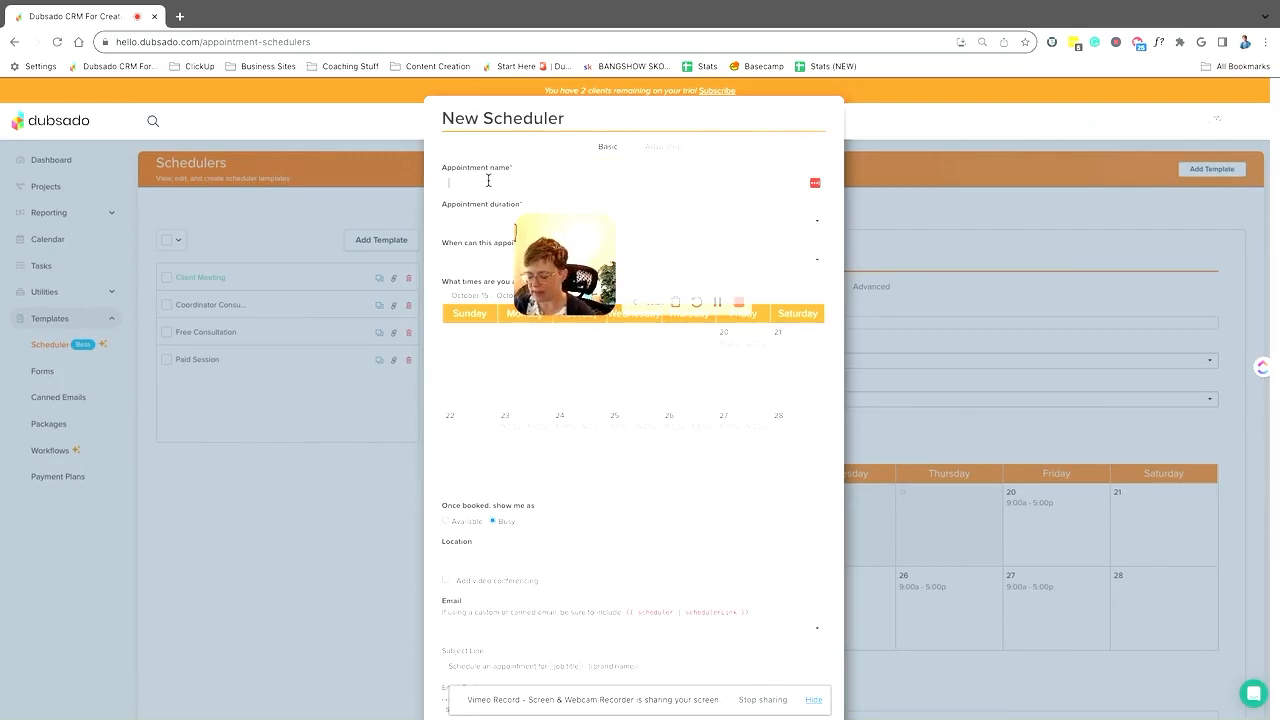
pyautogui.write('Di')
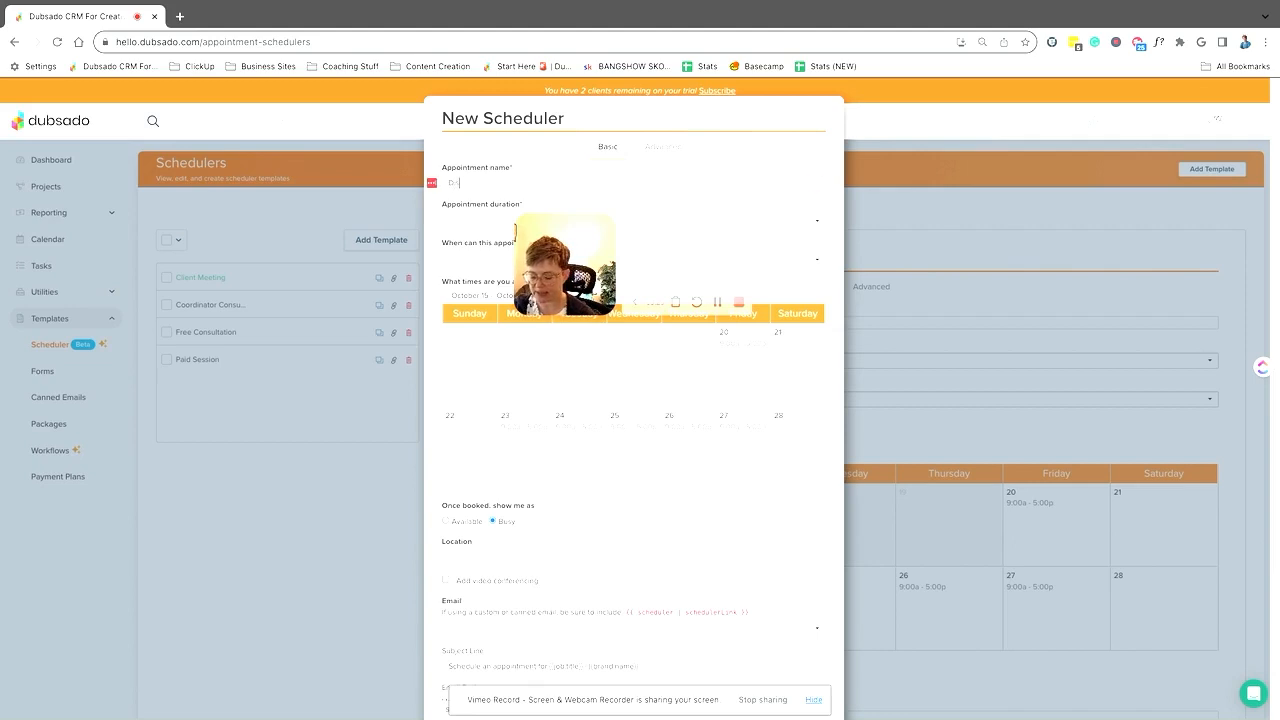
pyautogui.write('scovery Call')
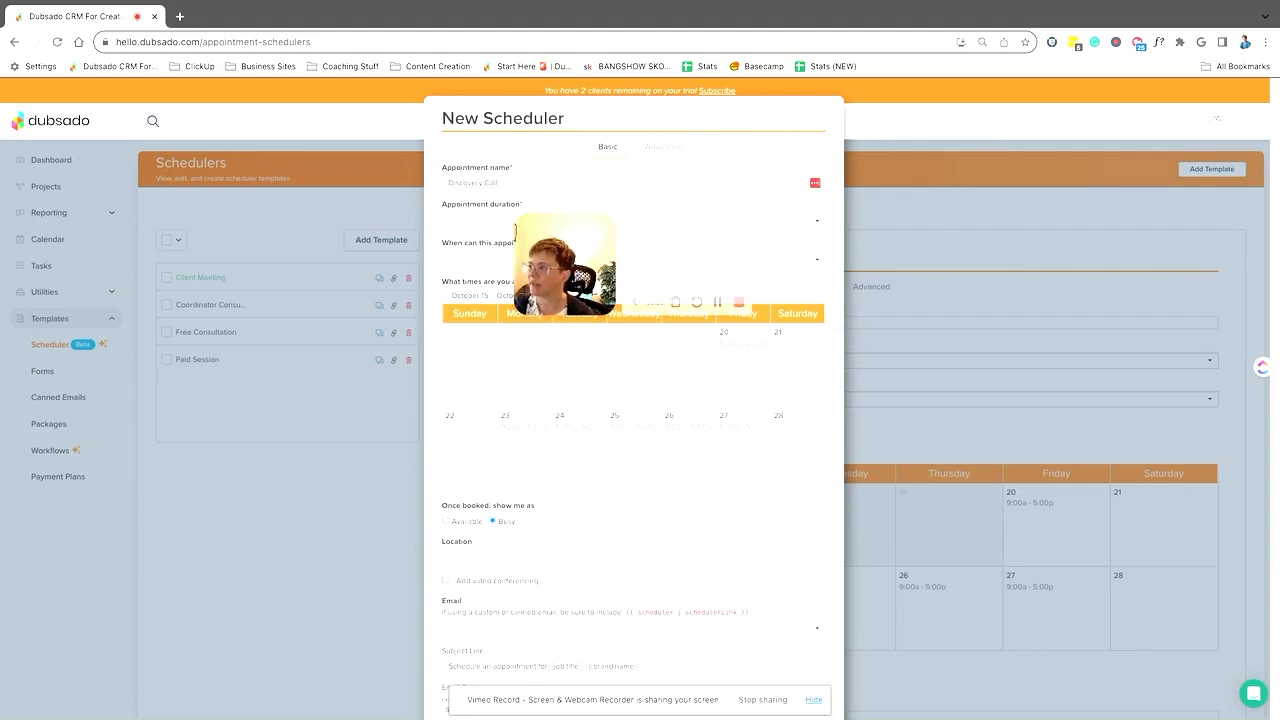
# Step: Set the appointment duration of the new scheduler to 30 minutes
pyautogui.click(515, 225)
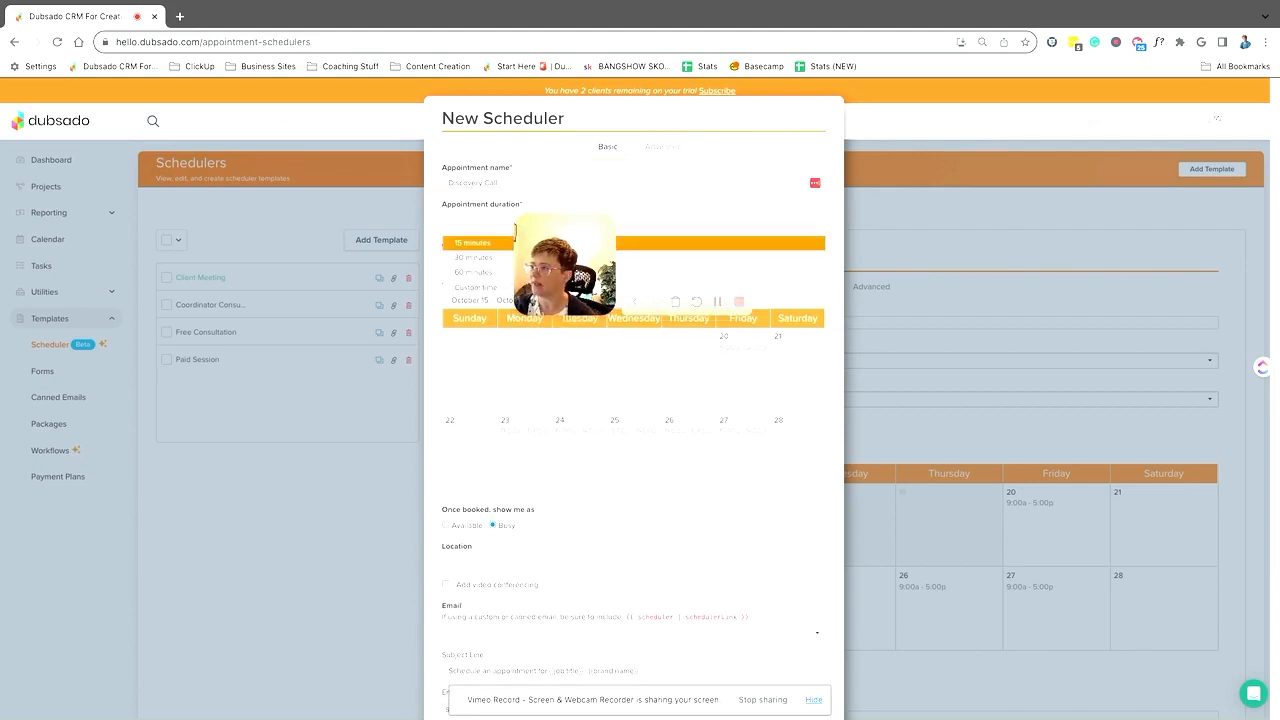
pyautogui.scroll(-1, 489, 187)
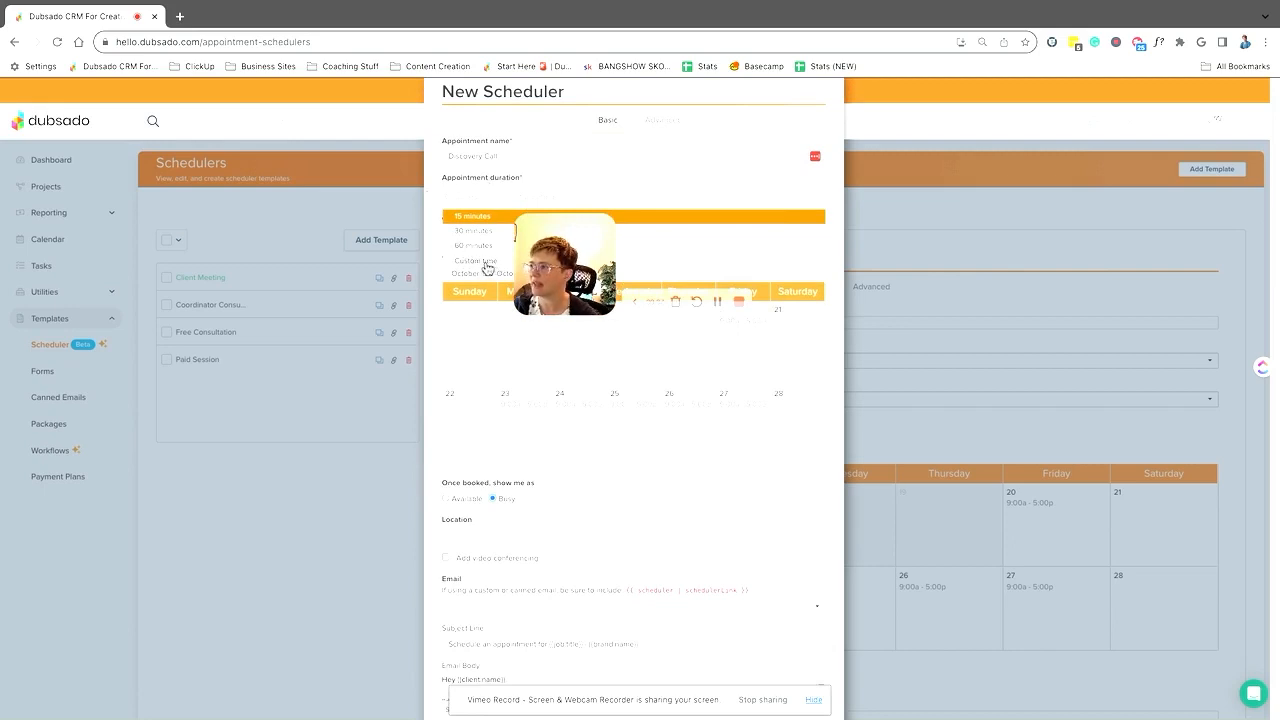
pyautogui.click(466, 229)
# Step: Make the appointment schedulable within a rolling day window of 7 days
pyautogui.click(466, 229)
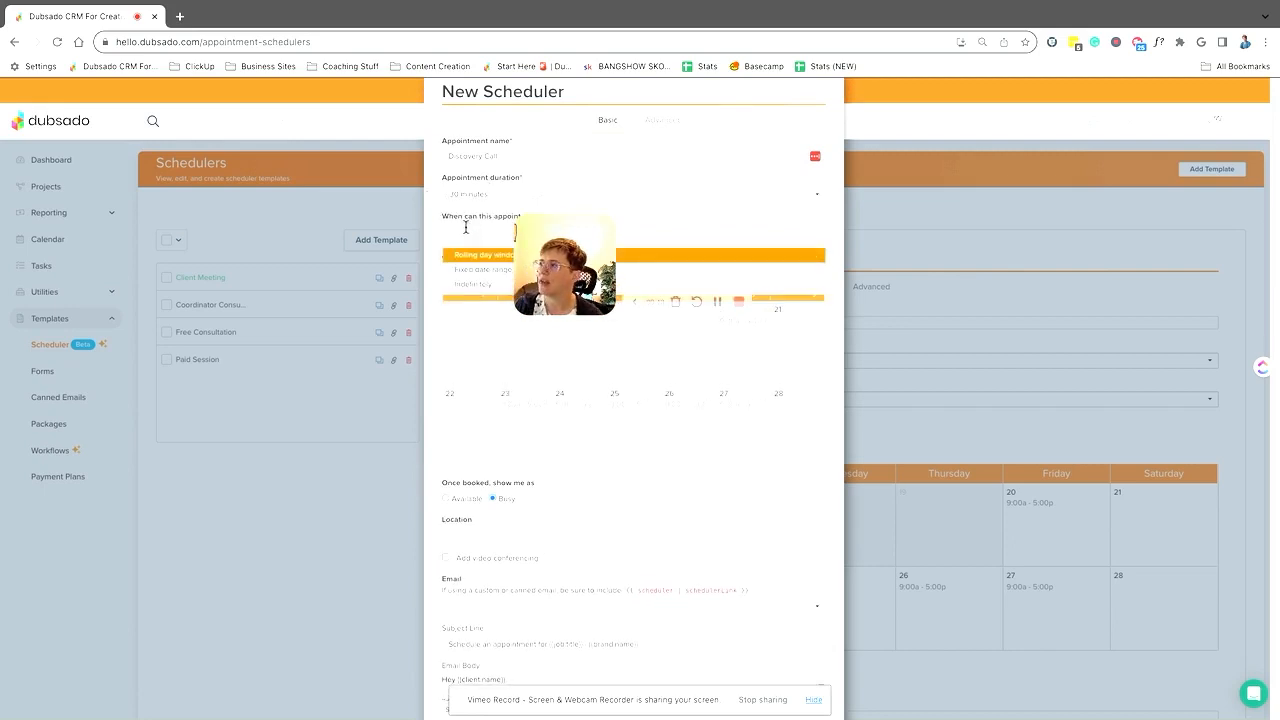
pyautogui.moveTo(585, 228); pyautogui.dragTo(1106, 618)
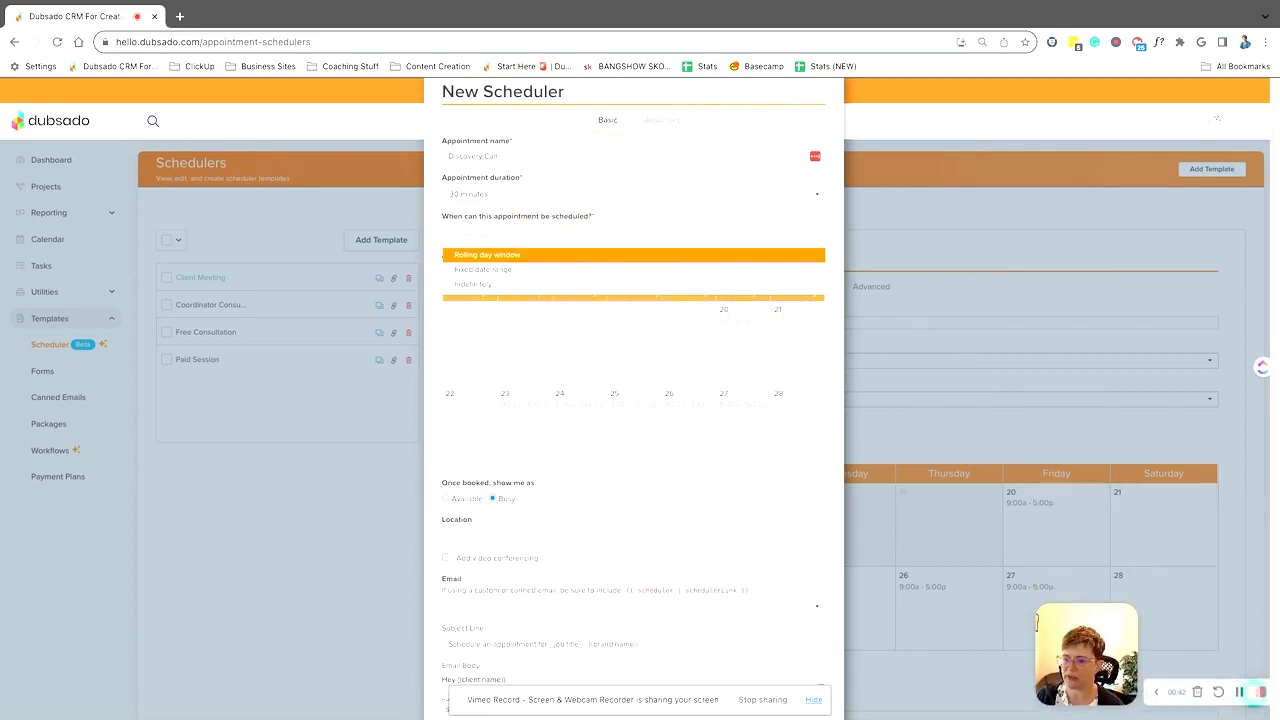
pyautogui.click(548, 227)
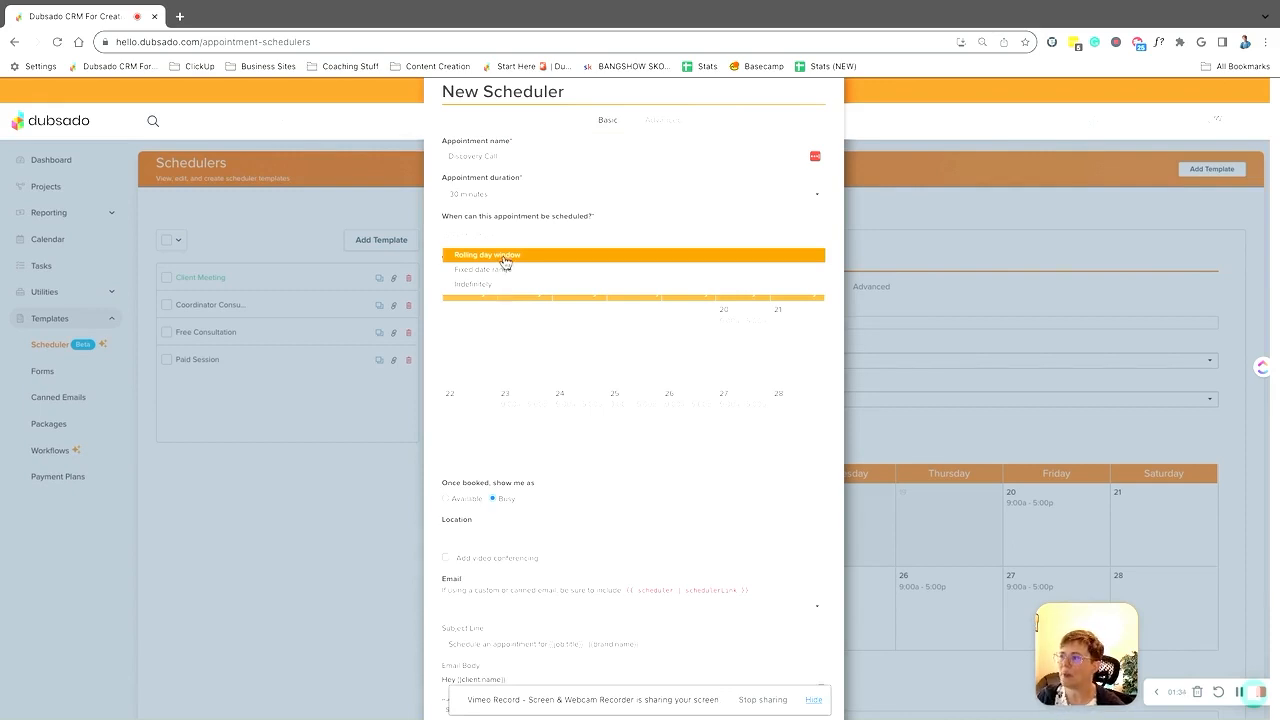
pyautogui.click(505, 256)
pyautogui.click(533, 260)
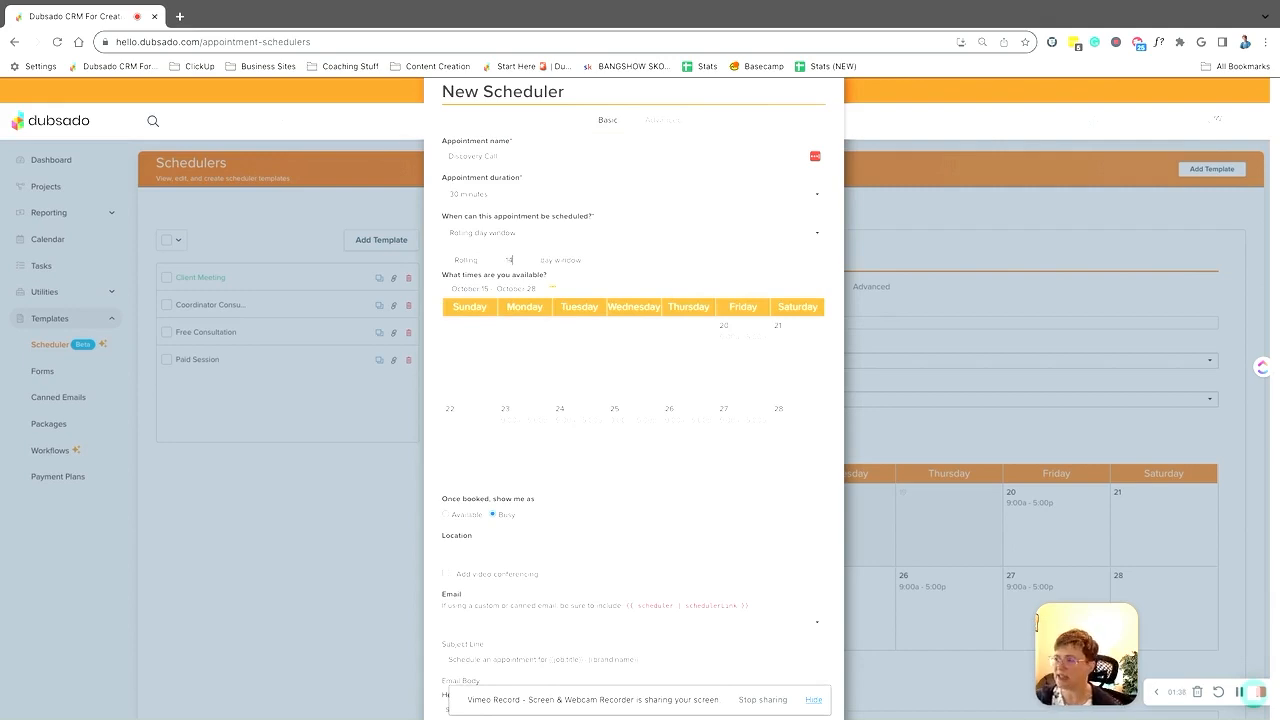
pyautogui.scroll(-4, 671, 272)
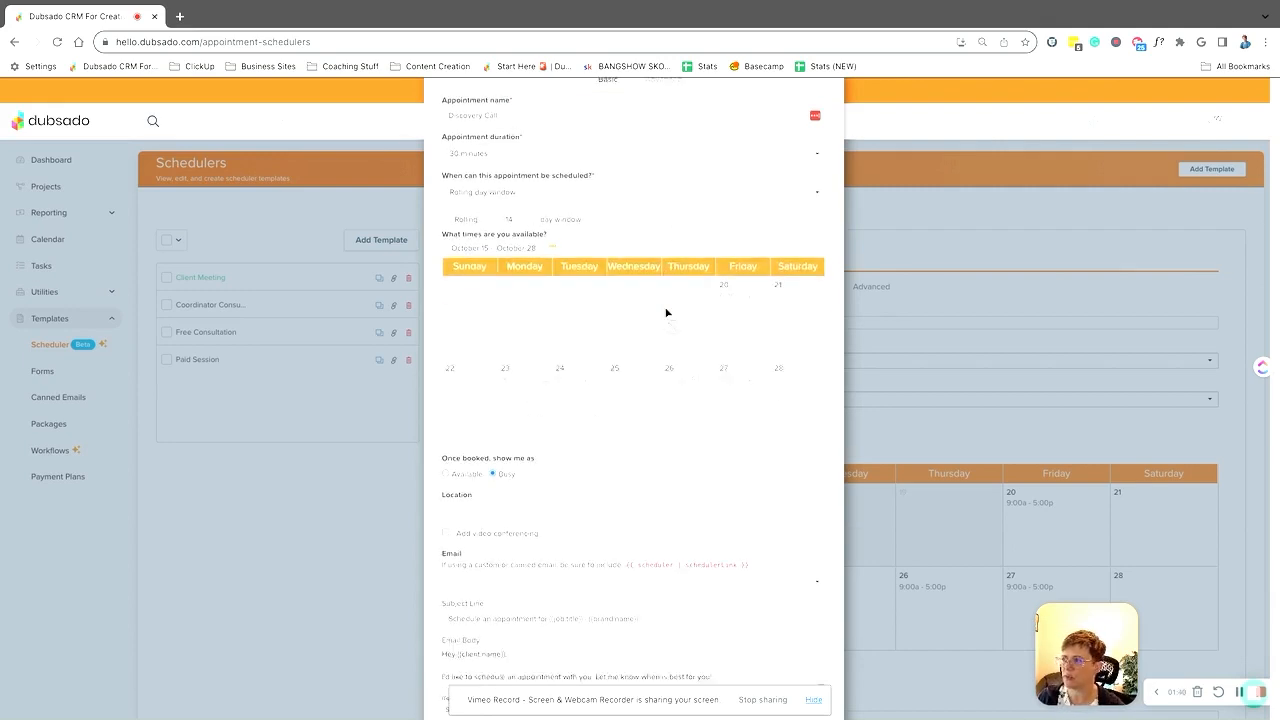
pyautogui.scroll(3, 523, 231)
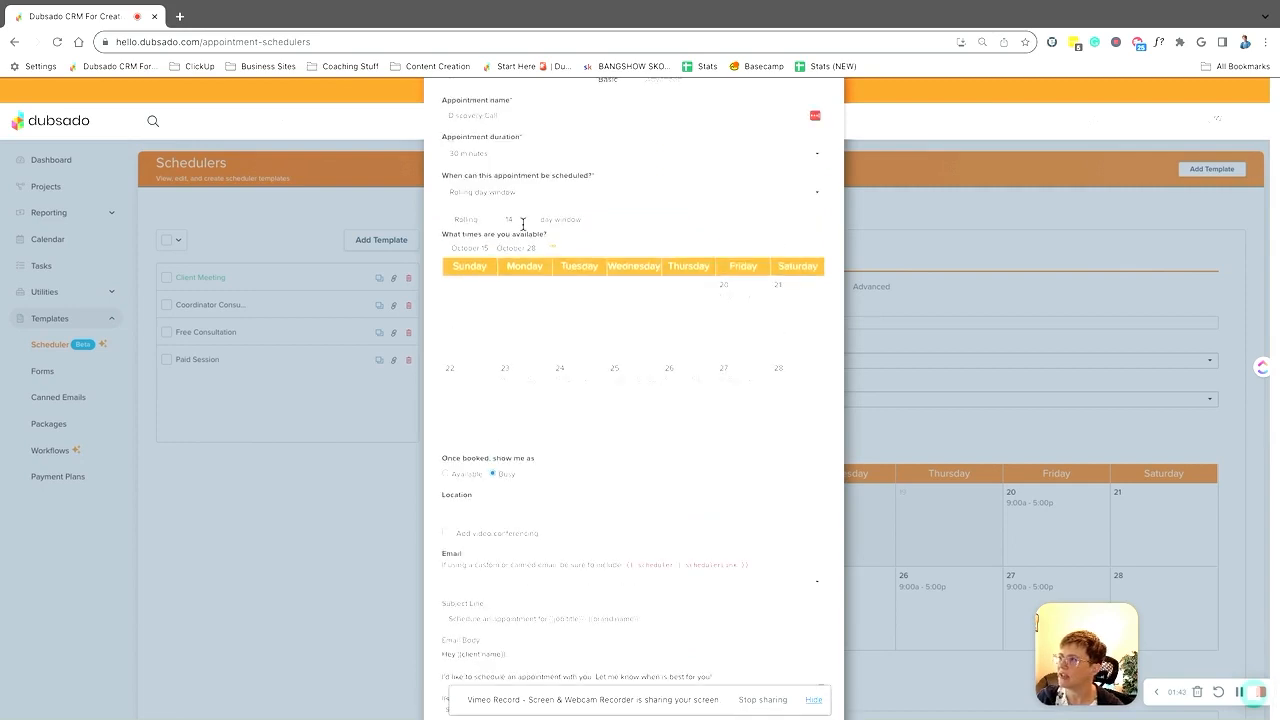
# Step: Enable video conferencing for the appointment and enter "Zoom" as its location
pyautogui.scroll(-3, 478, 217)
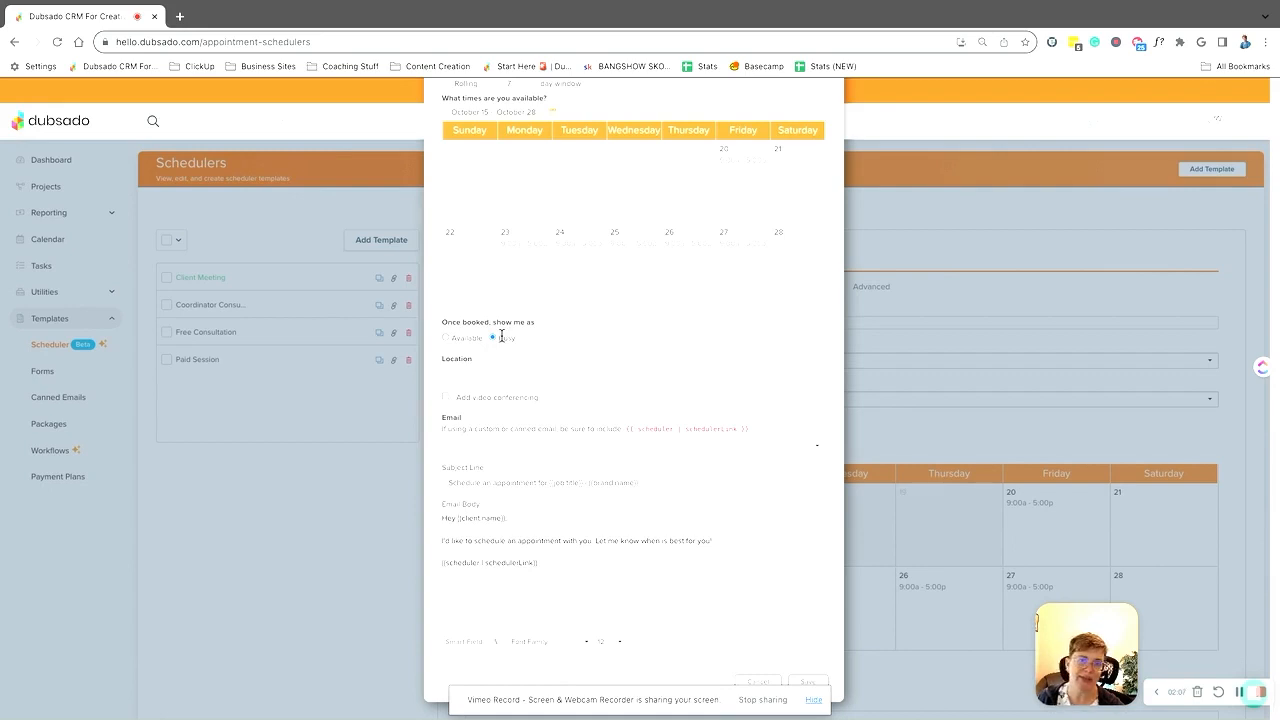
pyautogui.click(446, 397)
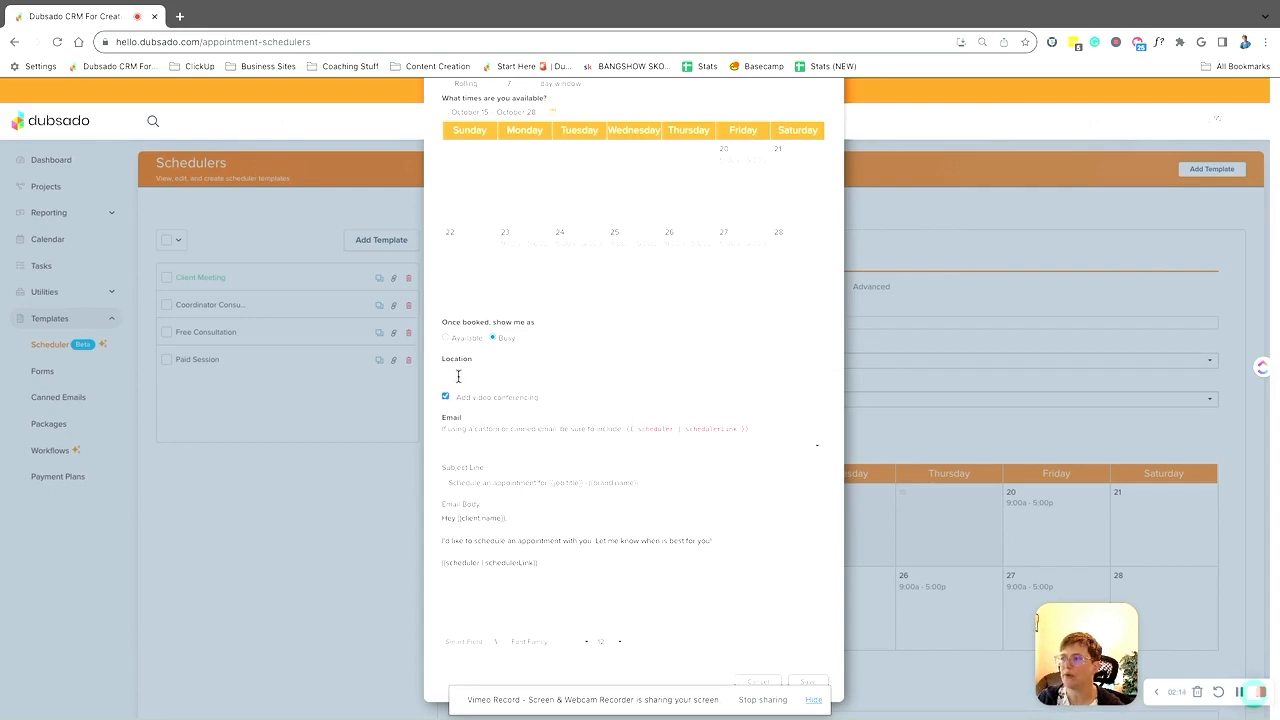
pyautogui.write('Zoom')
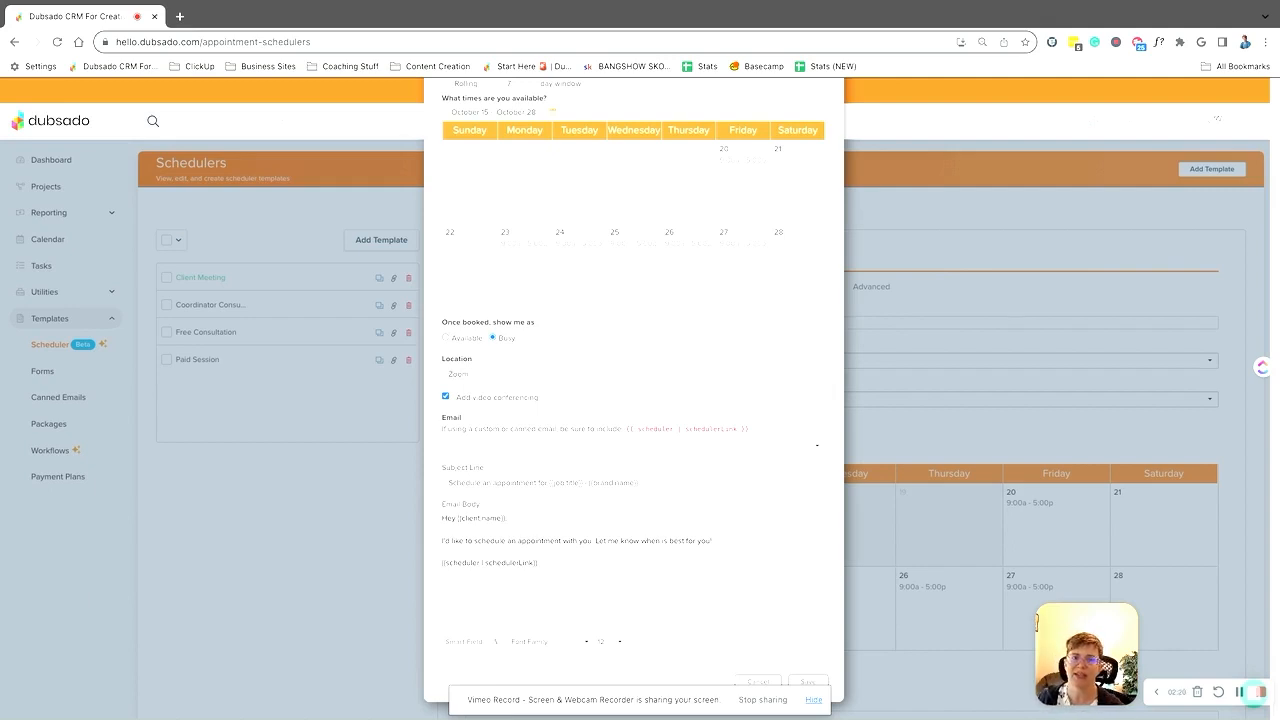
# Step: Load the "Thank you for your inquiry!" email and replace its second sentence with "I'd absolutely love to schedule time to chat with you about your project."
pyautogui.click(483, 455)
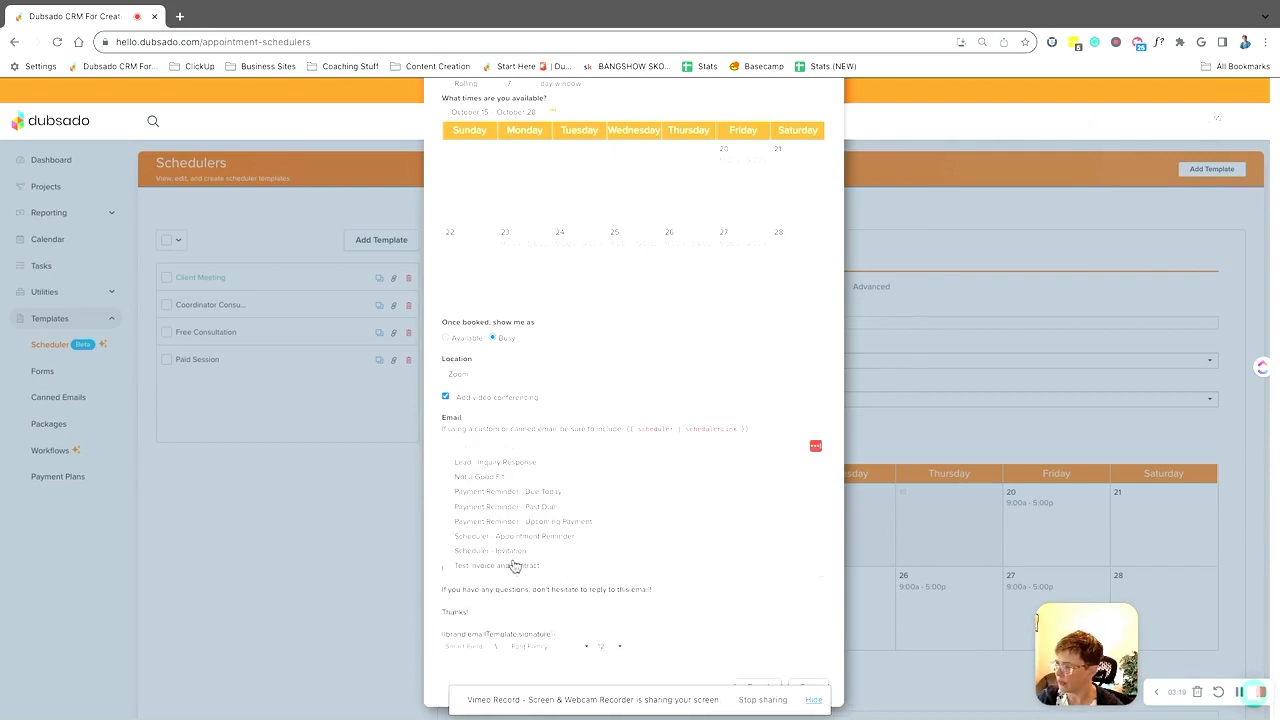
pyautogui.click(527, 476)
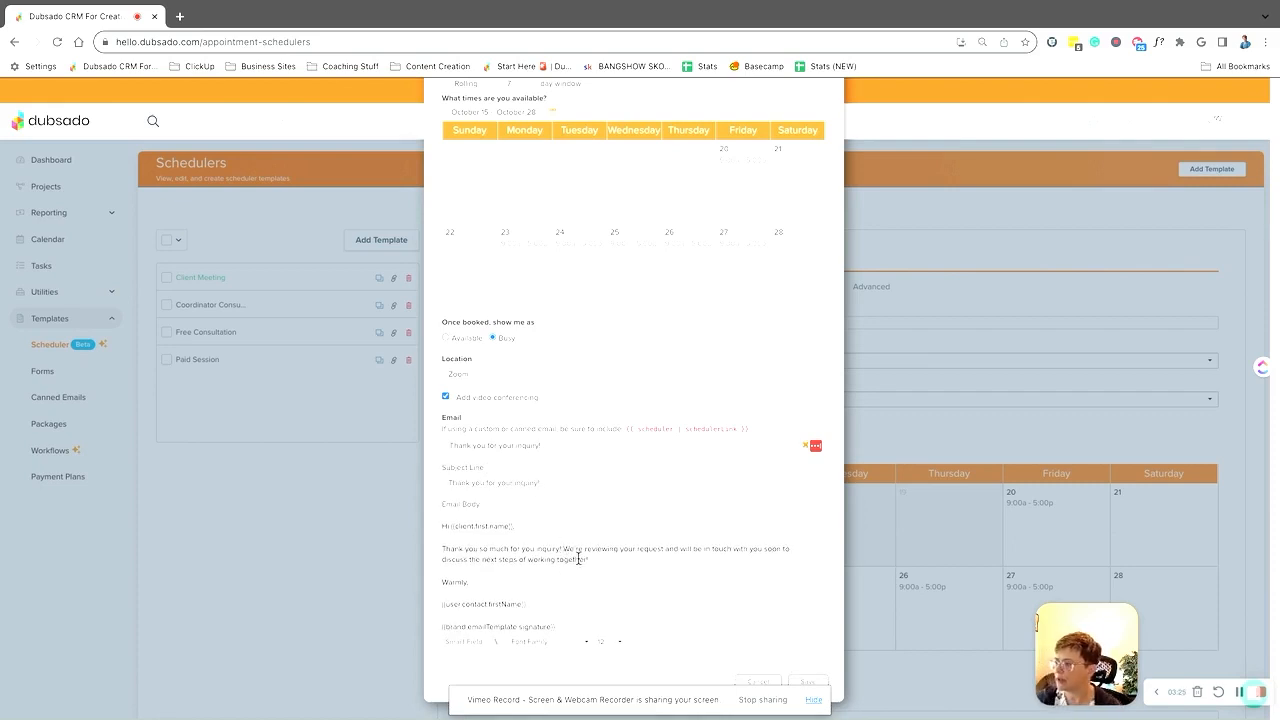
pyautogui.moveTo(564, 549); pyautogui.dragTo(589, 559)
pyautogui.write("I'd ab")
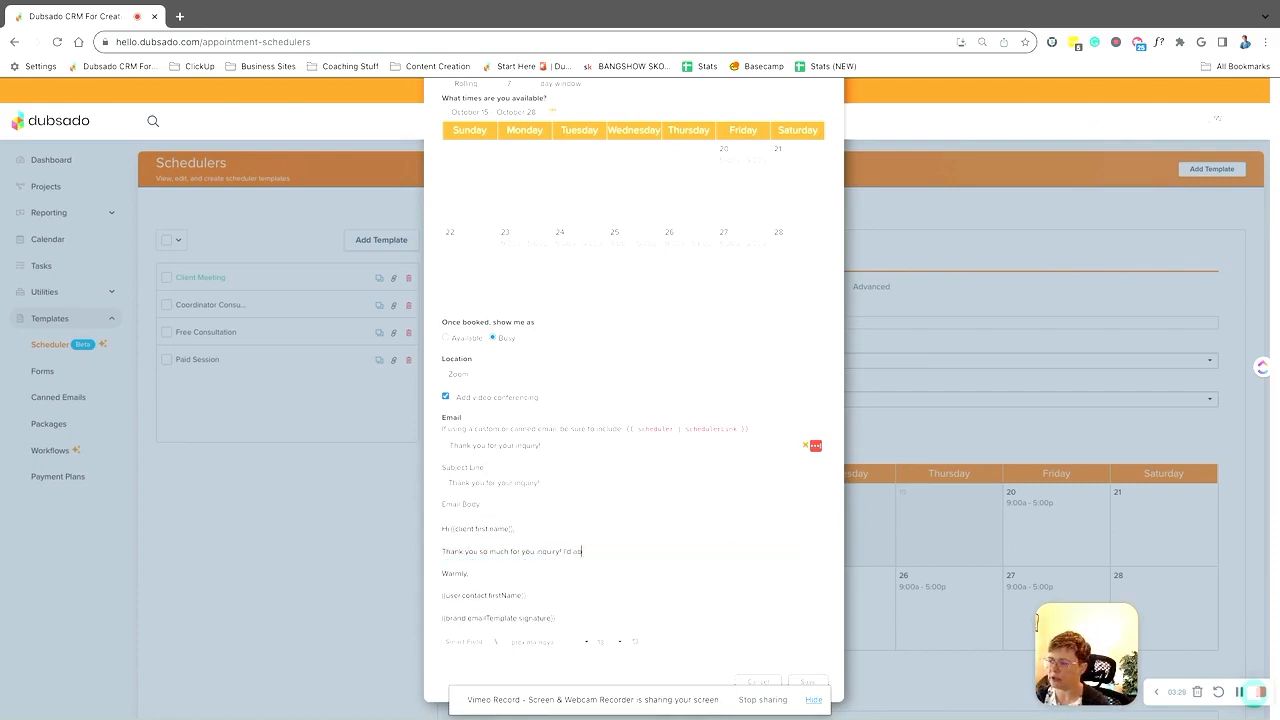
pyautogui.write('solutely love')
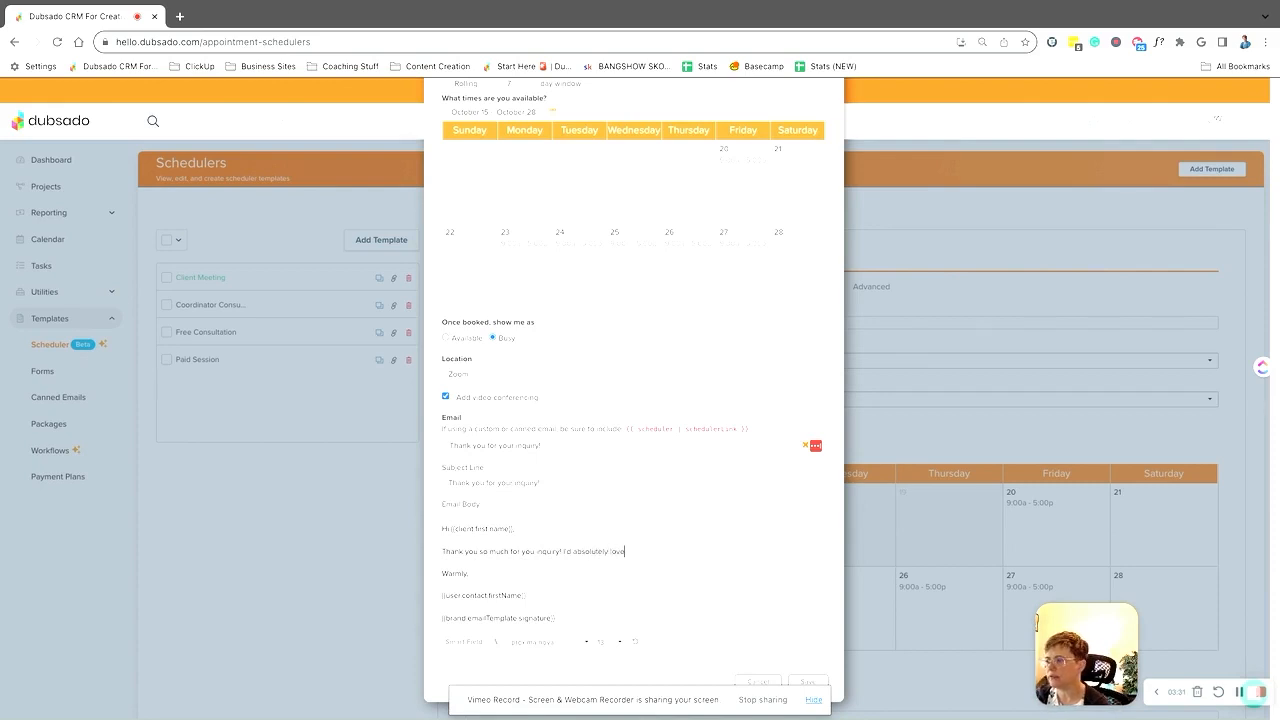
pyautogui.write(' to schedule time a')
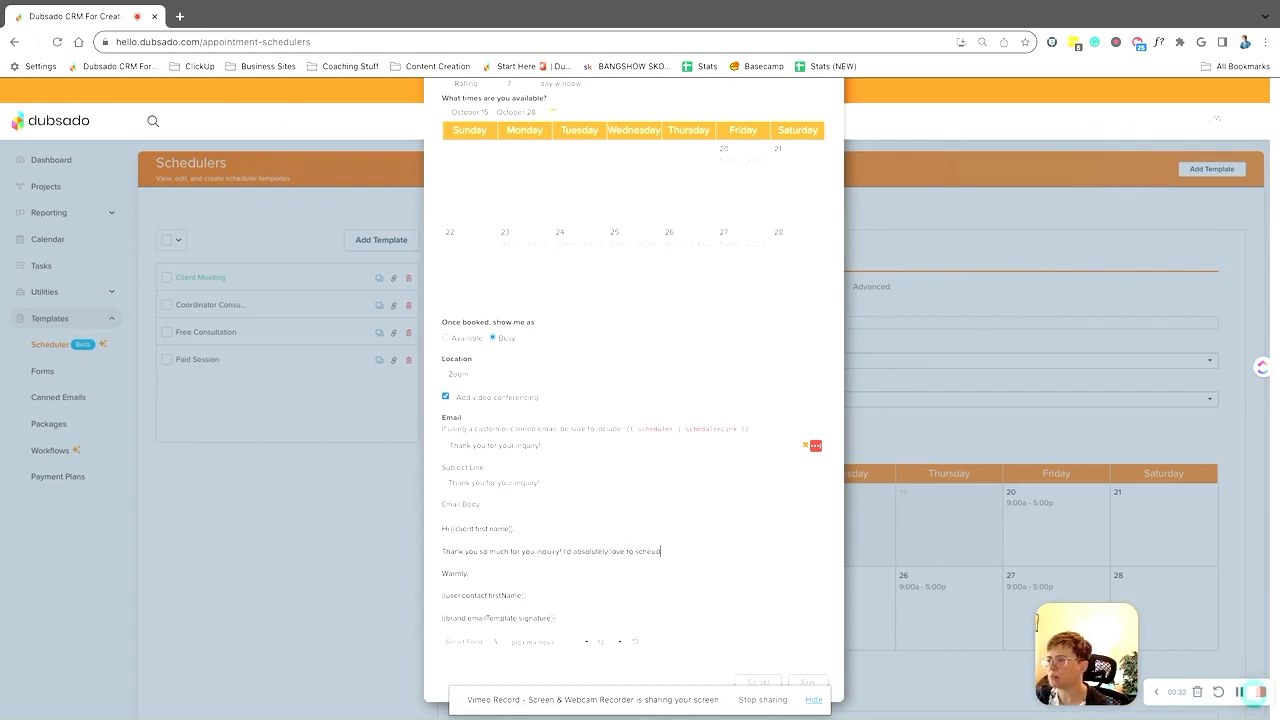
pyautogui.press('BackSpace')
pyautogui.write('to')
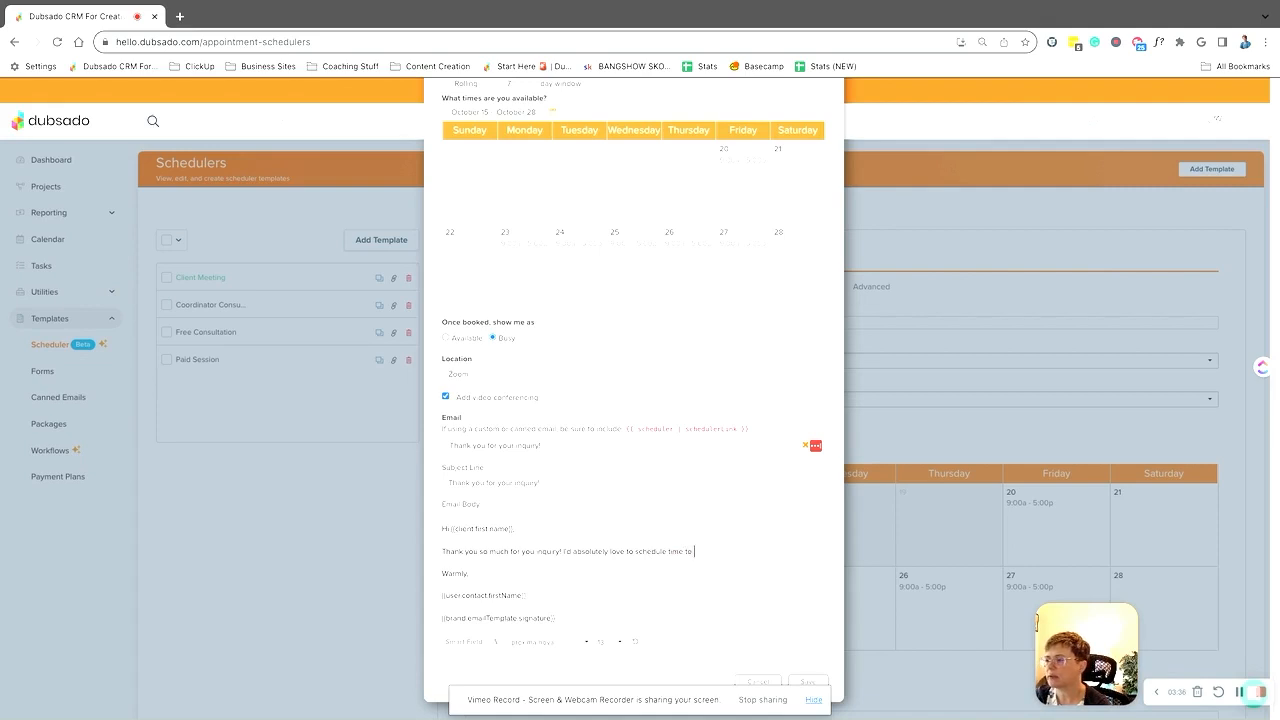
pyautogui.write(' chat with you about')
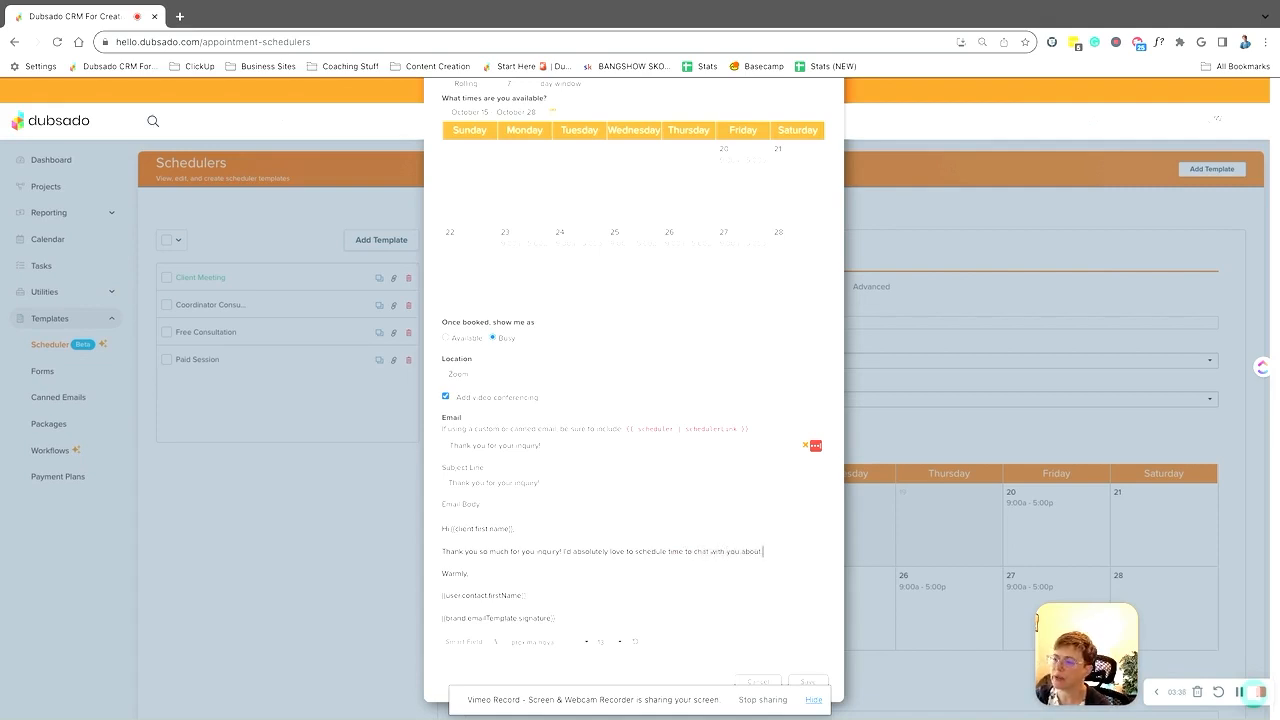
pyautogui.write(' your project He')
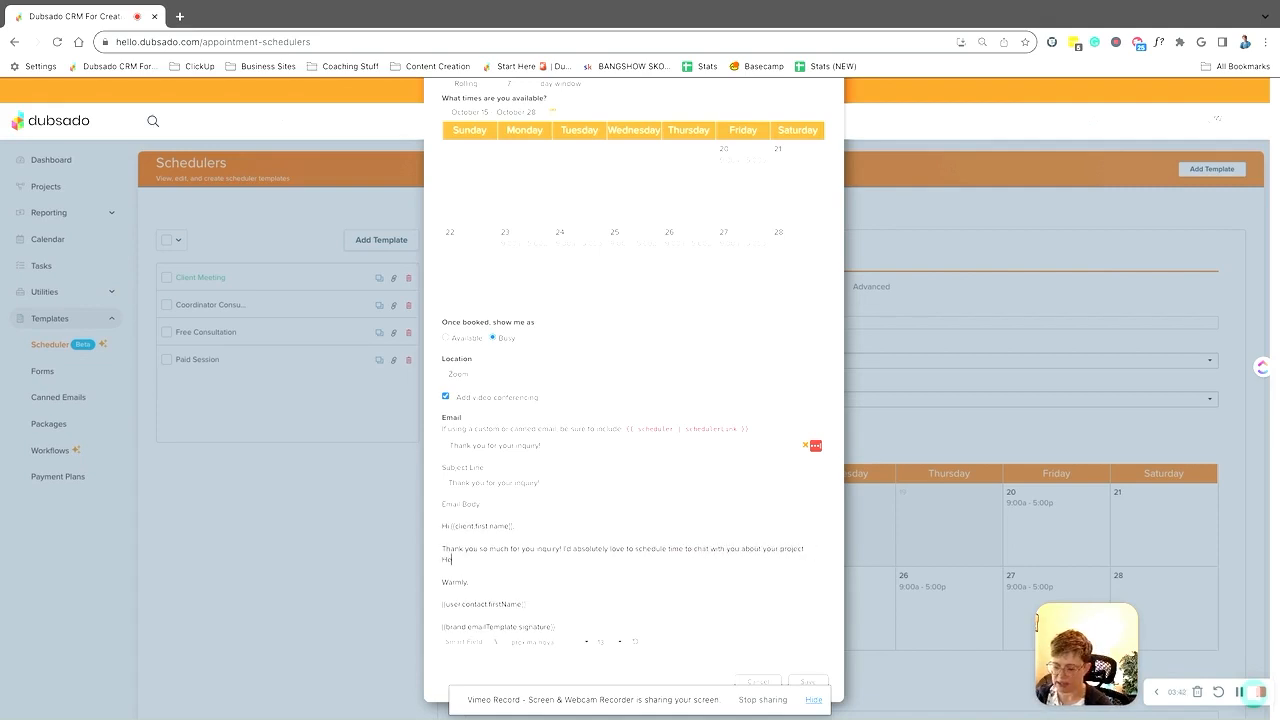
# Step: Continue the email body with "Here's a link to my schedule. Why don't you have a look and choose a date and time that works for you!"
pyautogui.write("re's a")
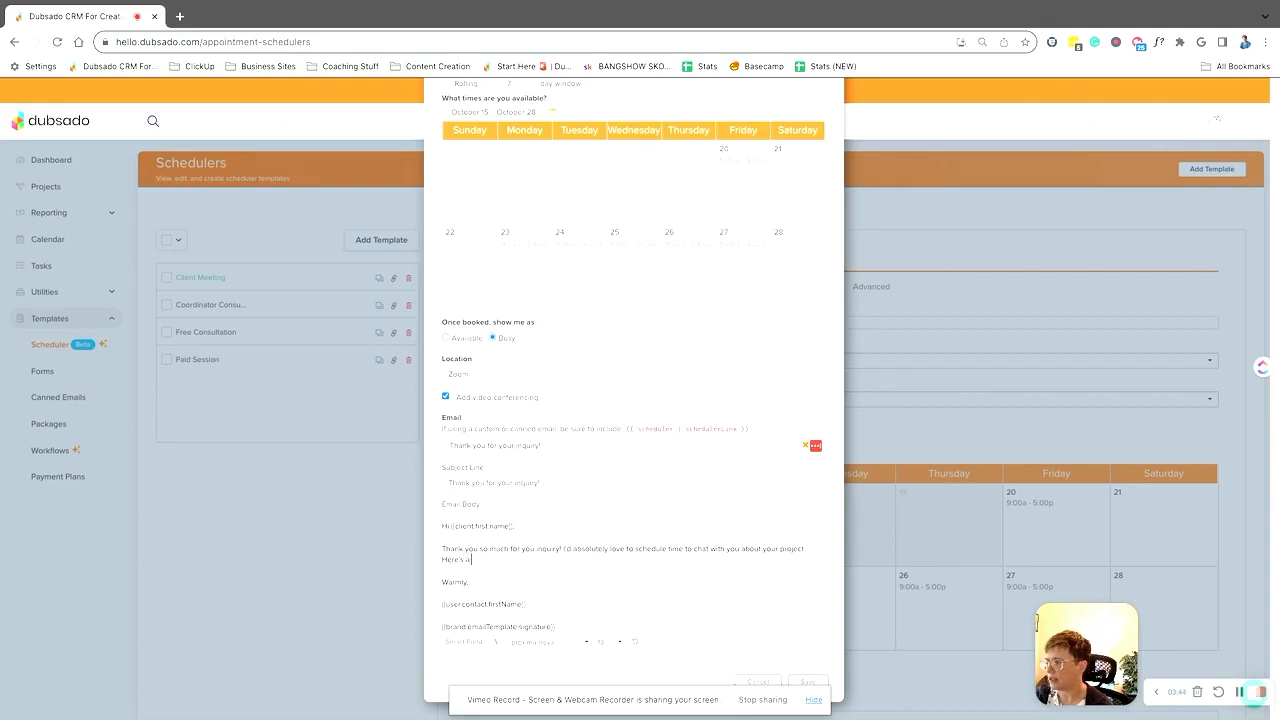
pyautogui.write("to my schedule. Why don't you have a")
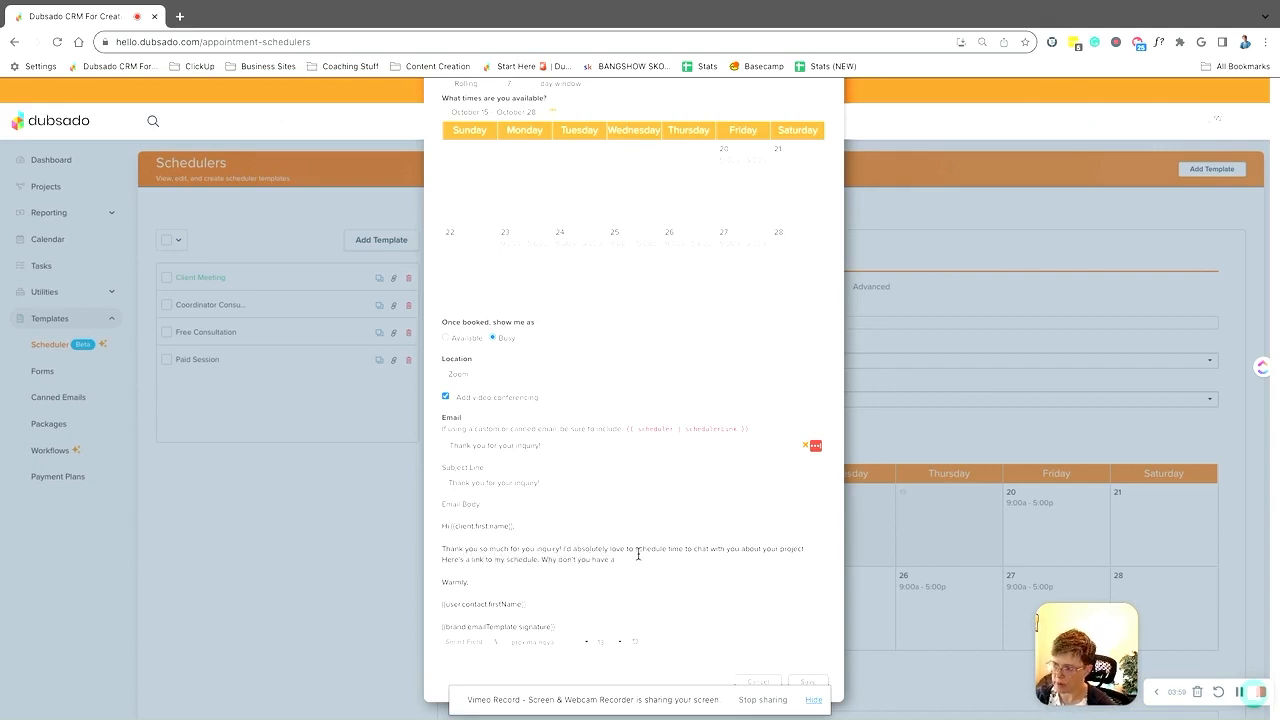
pyautogui.write(' look at')
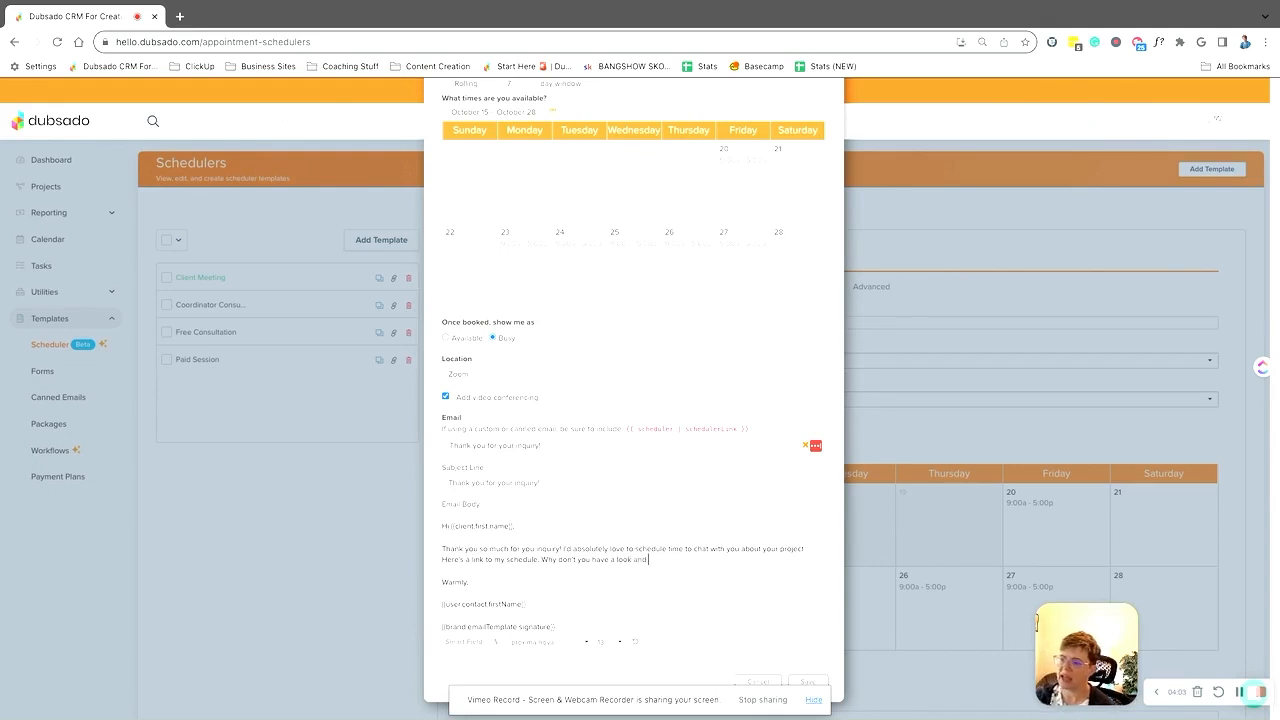
pyautogui.write(' choo')
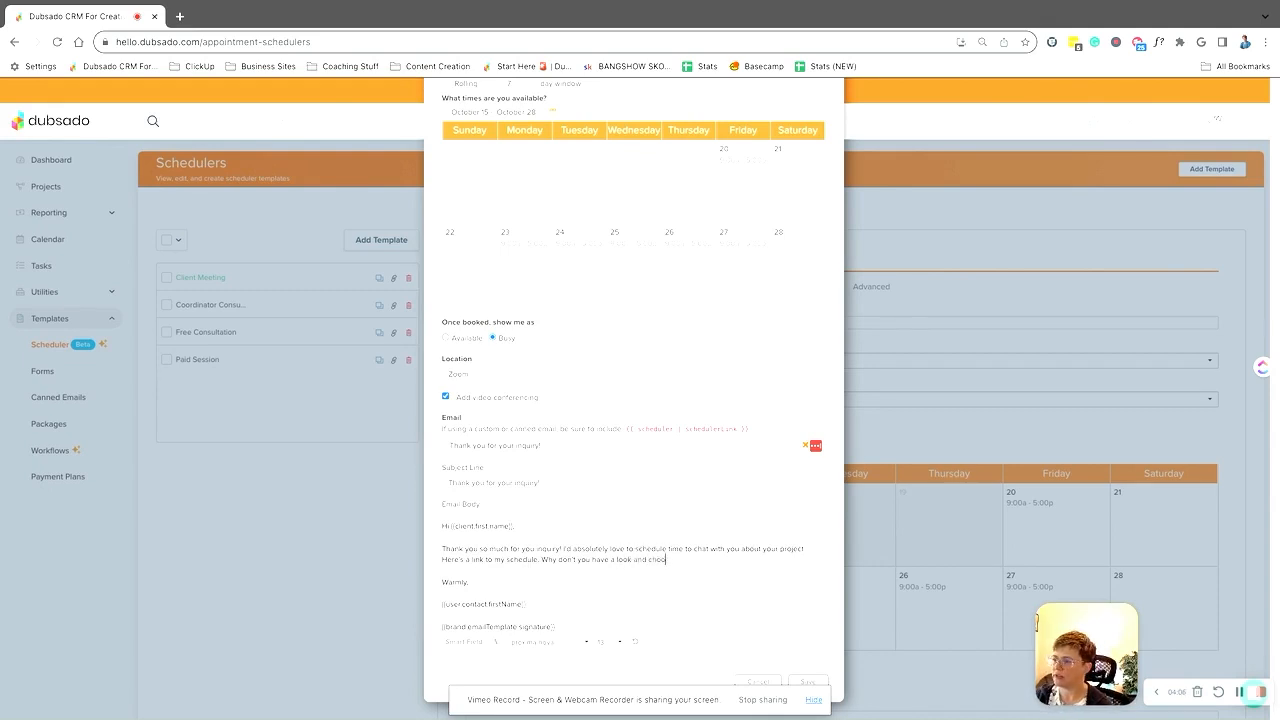
pyautogui.write('se a da')
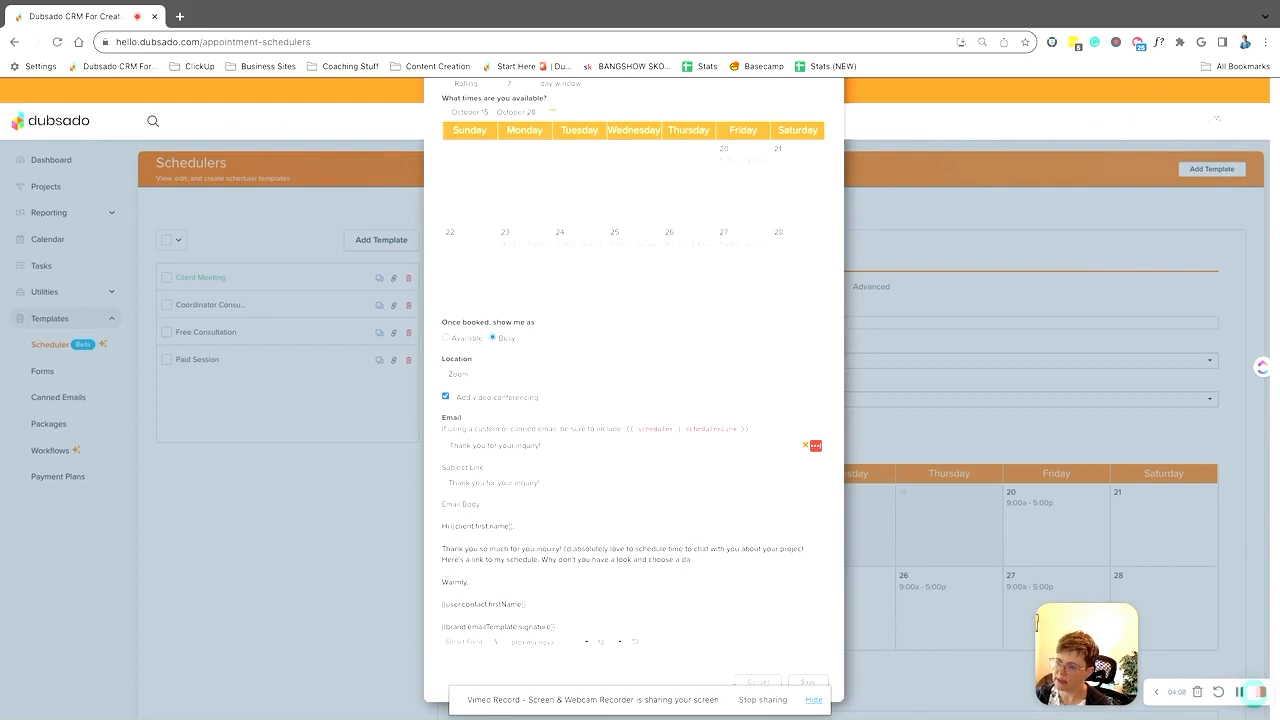
pyautogui.write('te and time that works for you!')
# Step: Add the closing paragraph "Looking forward to meeting with you soon!" to the email and save the scheduler template
pyautogui.press('Return')
pyautogui.press('Return')
pyautogui.write('Looking forward to ch')
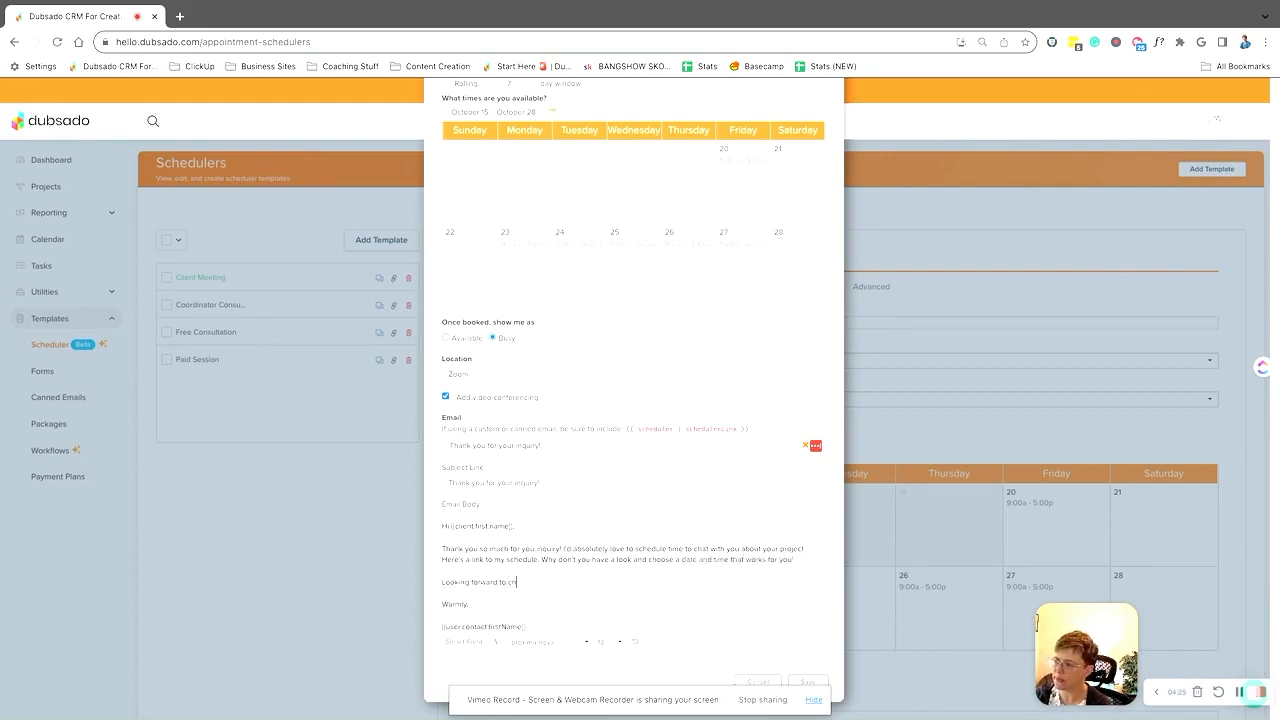
pyautogui.write(' meeting with you soon!')
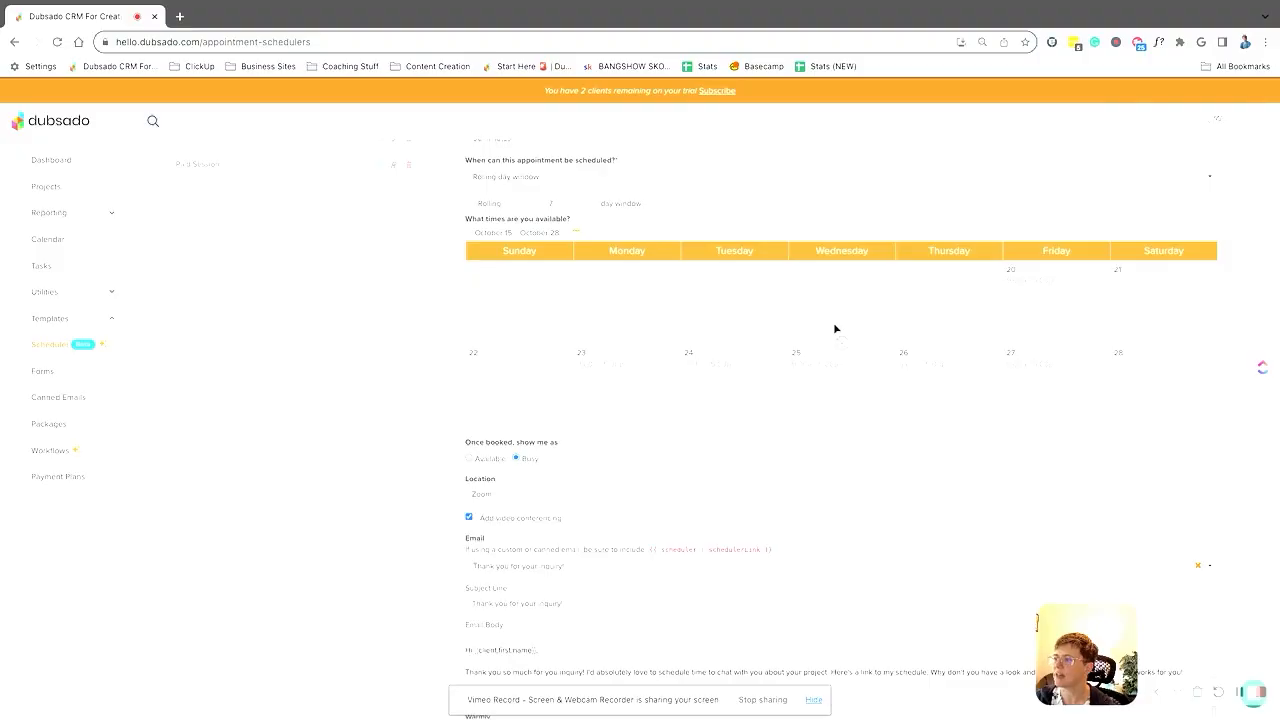
# Step: Remove the 9:00 AM to 5:00 PM slot from Monday, October 23 and apply the change to all Mondays
pyautogui.scroll(-1, 834, 329)
pyautogui.scroll(-1, 834, 329)
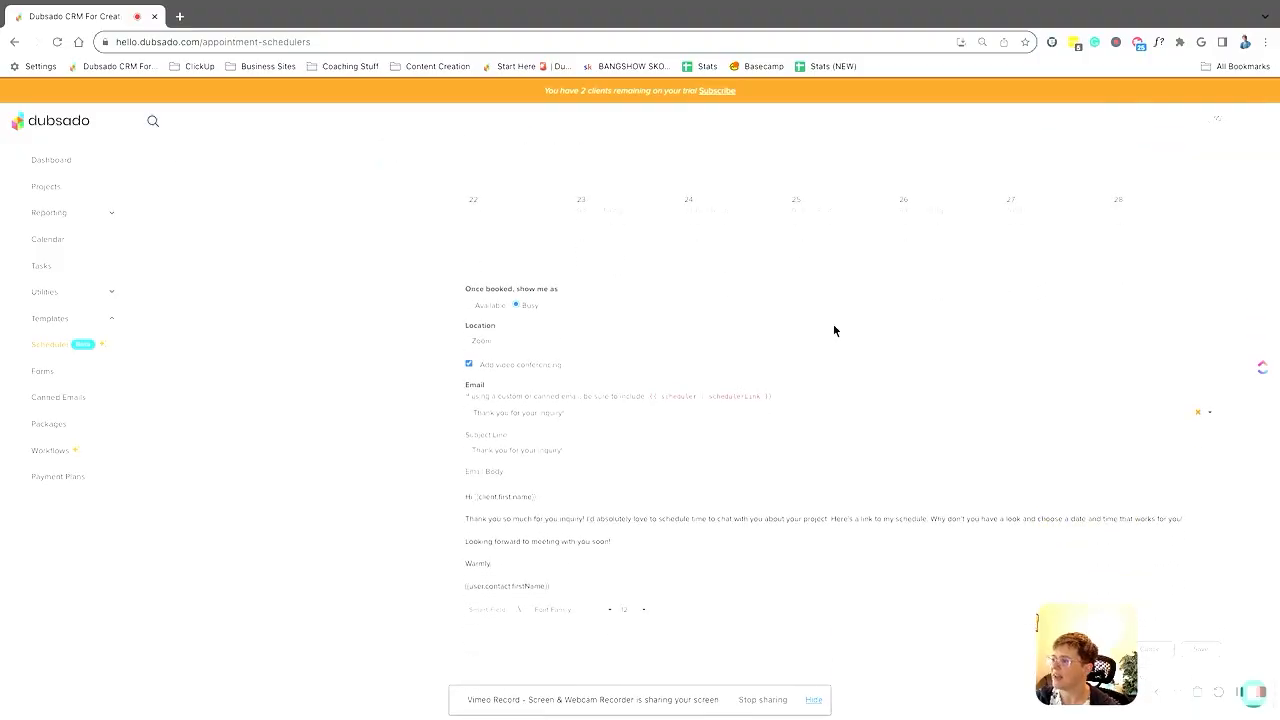
pyautogui.scroll(2, 646, 337)
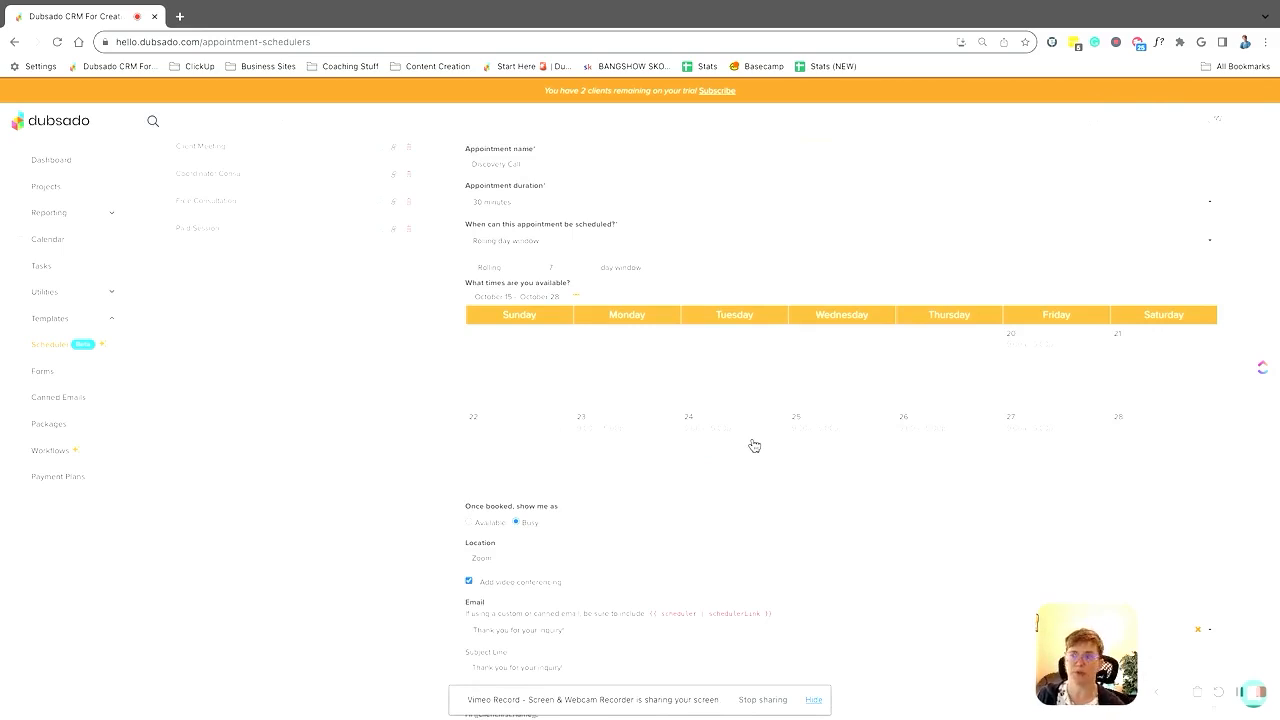
pyautogui.click(623, 443)
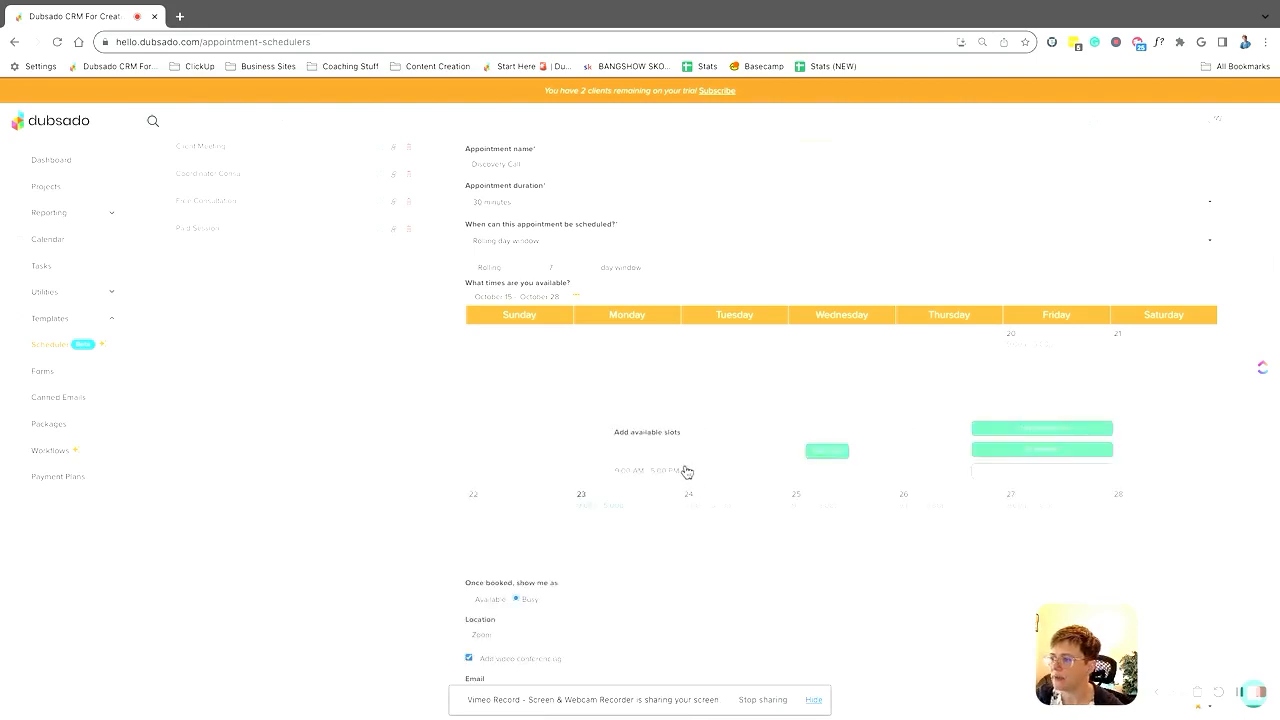
pyautogui.click(686, 470)
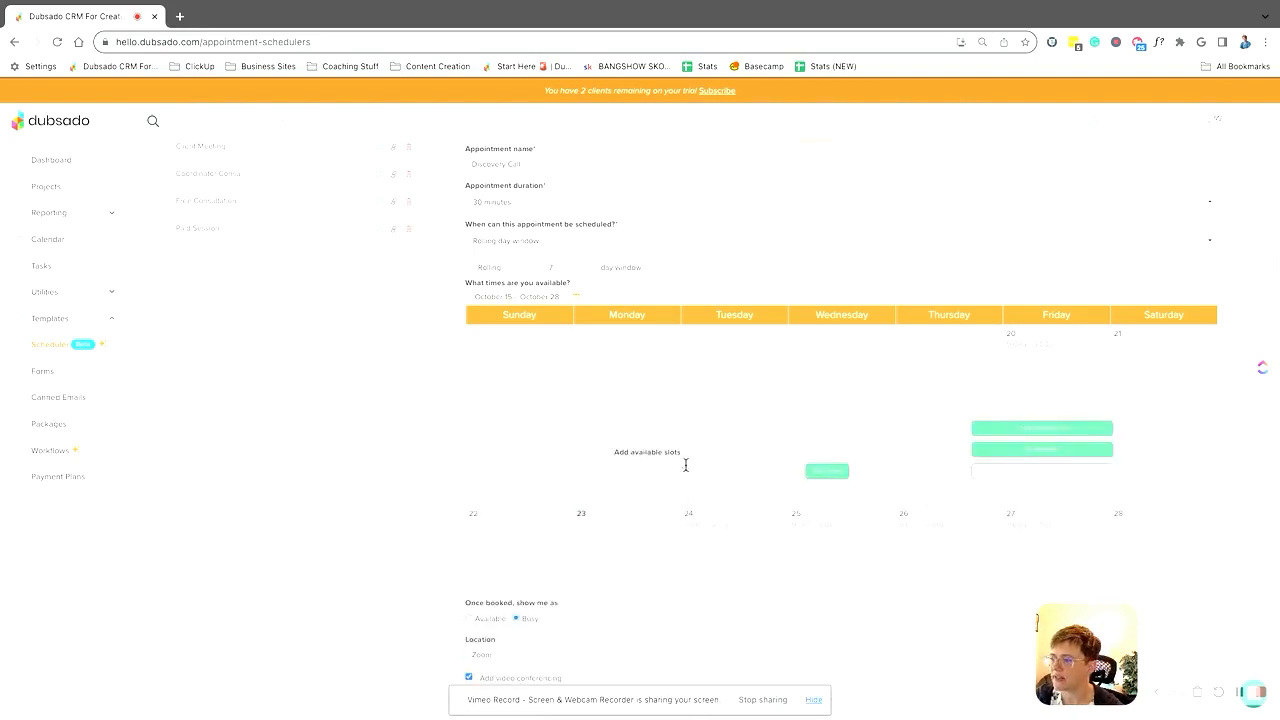
pyautogui.click(697, 535)
pyautogui.click(636, 433)
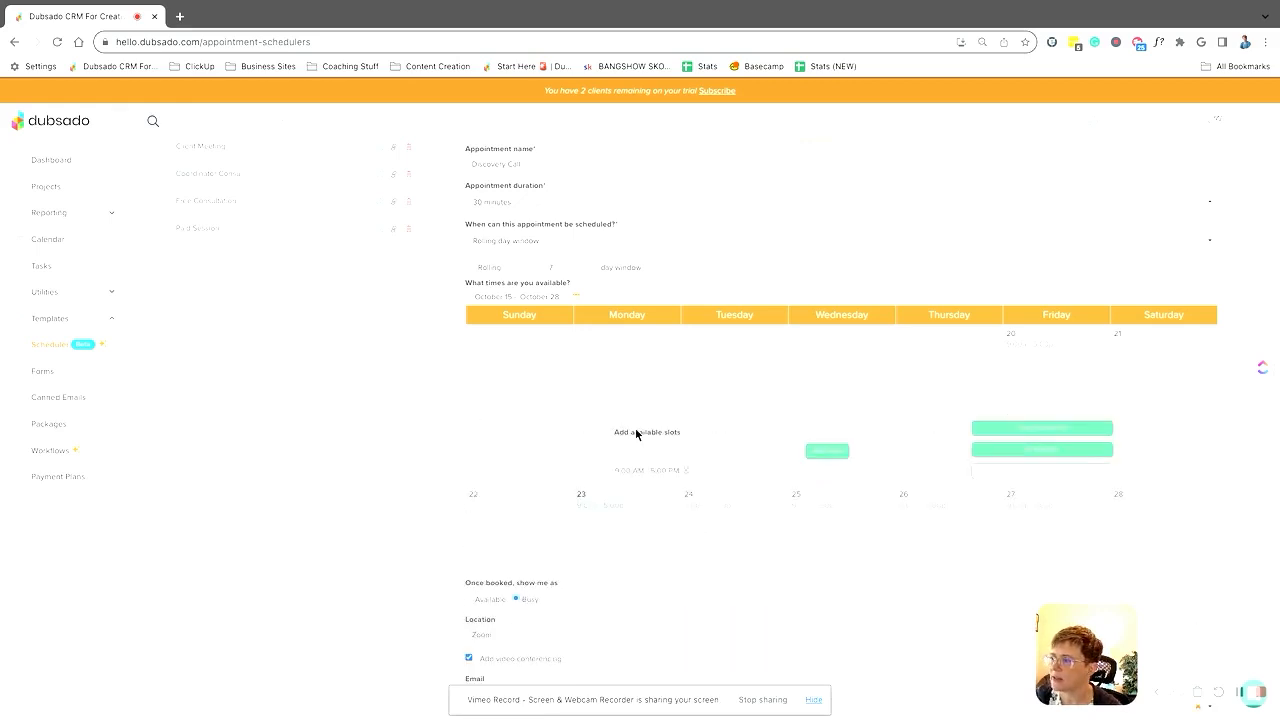
pyautogui.click(687, 470)
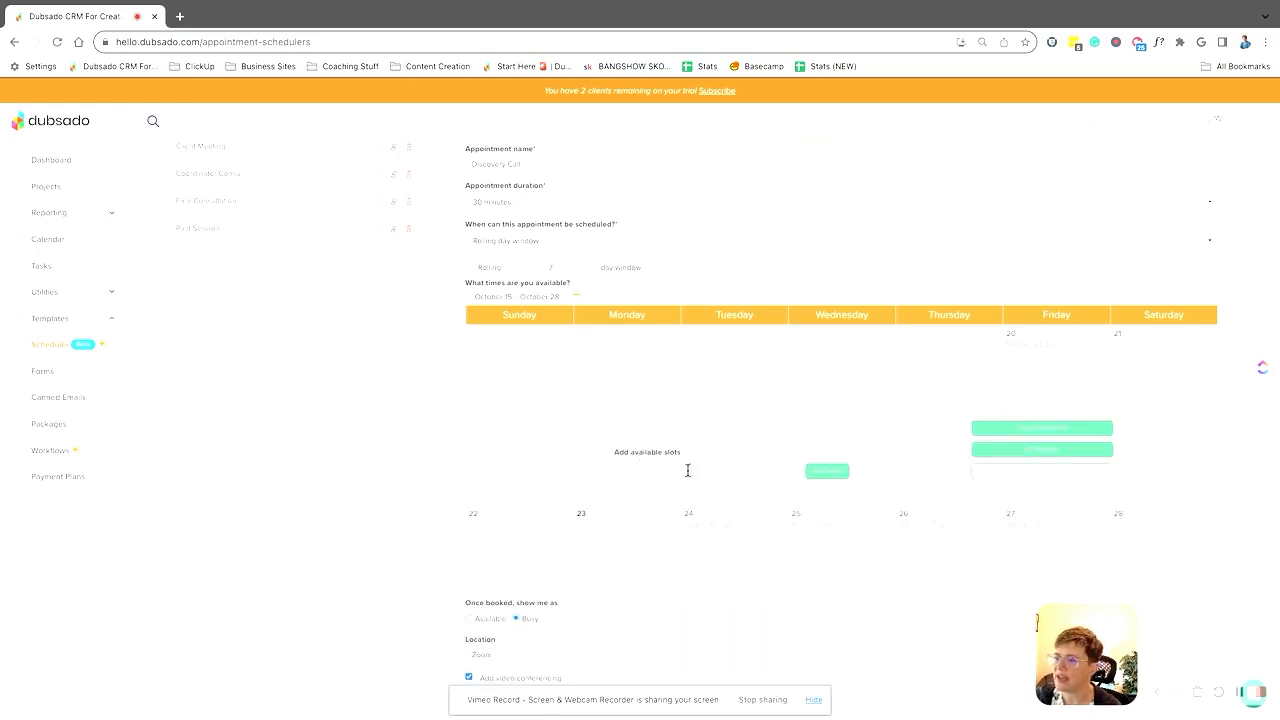
pyautogui.click(1010, 456)
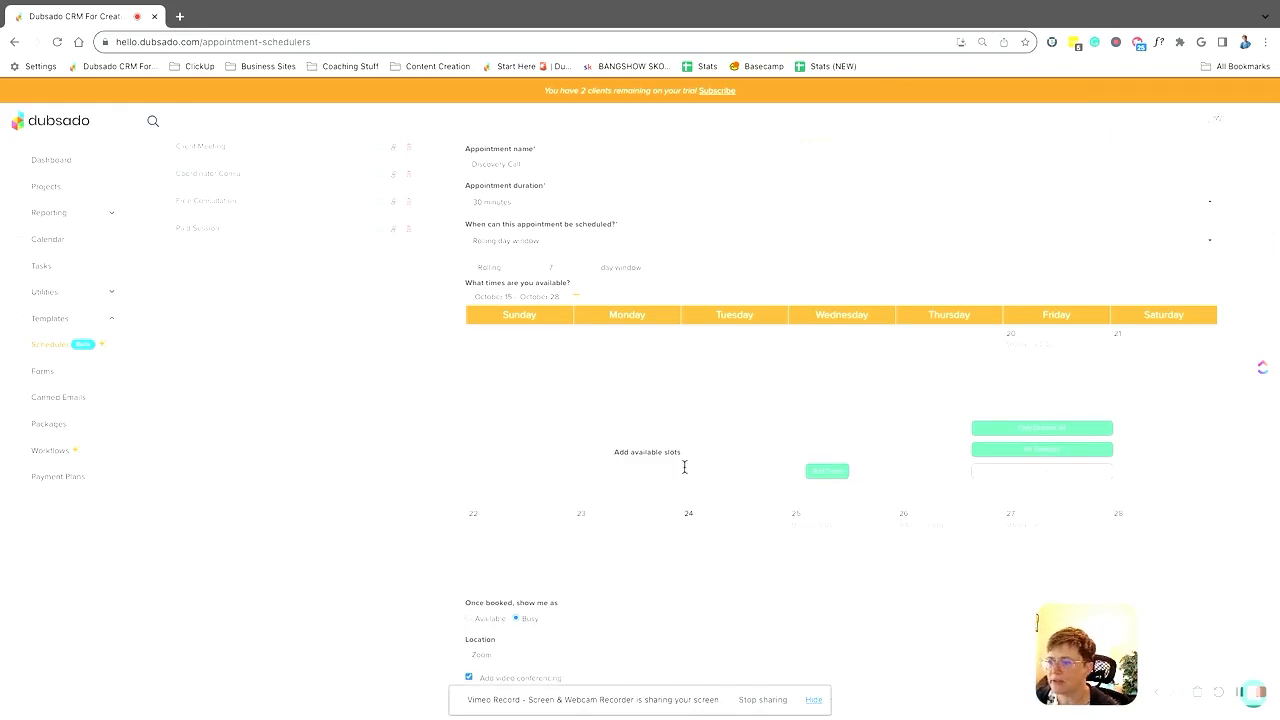
# Step: Add a 10:00 AM to 2:00 PM slot on Tuesday, October 24 and apply it to all Tuesdays
pyautogui.click(1014, 451)
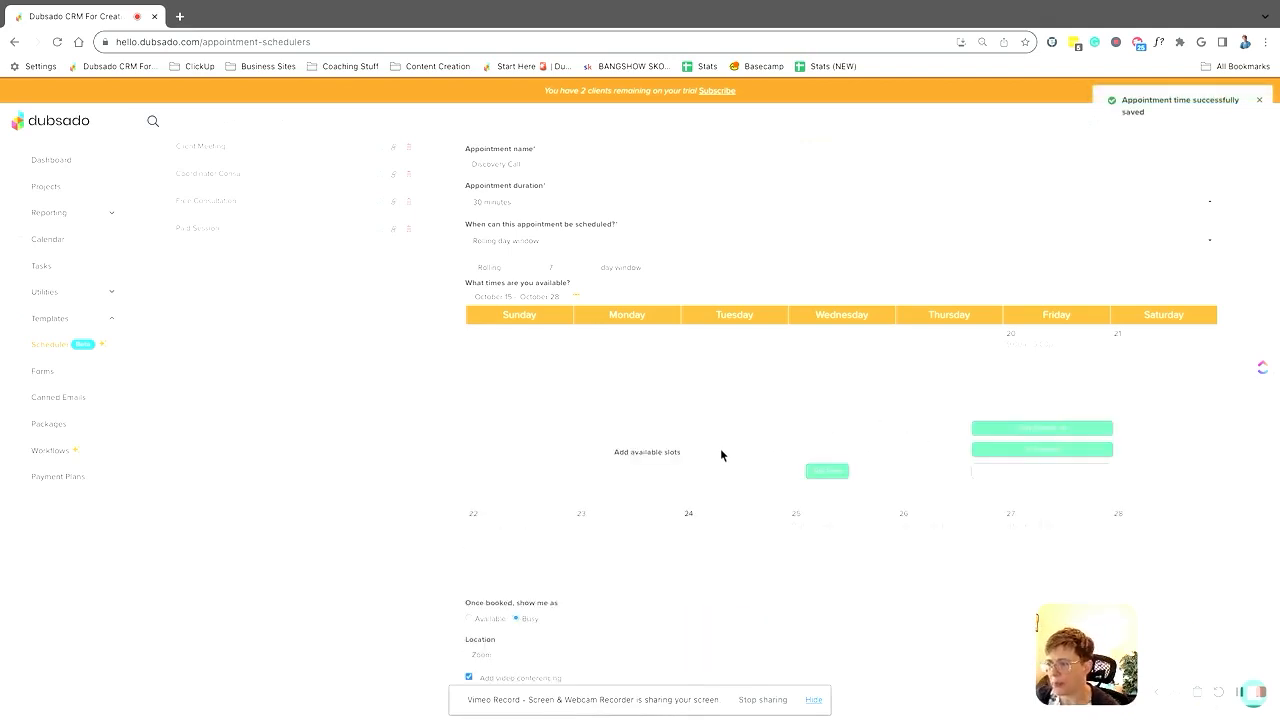
pyautogui.click(621, 465)
pyautogui.write('10:00')
pyautogui.press('Tab')
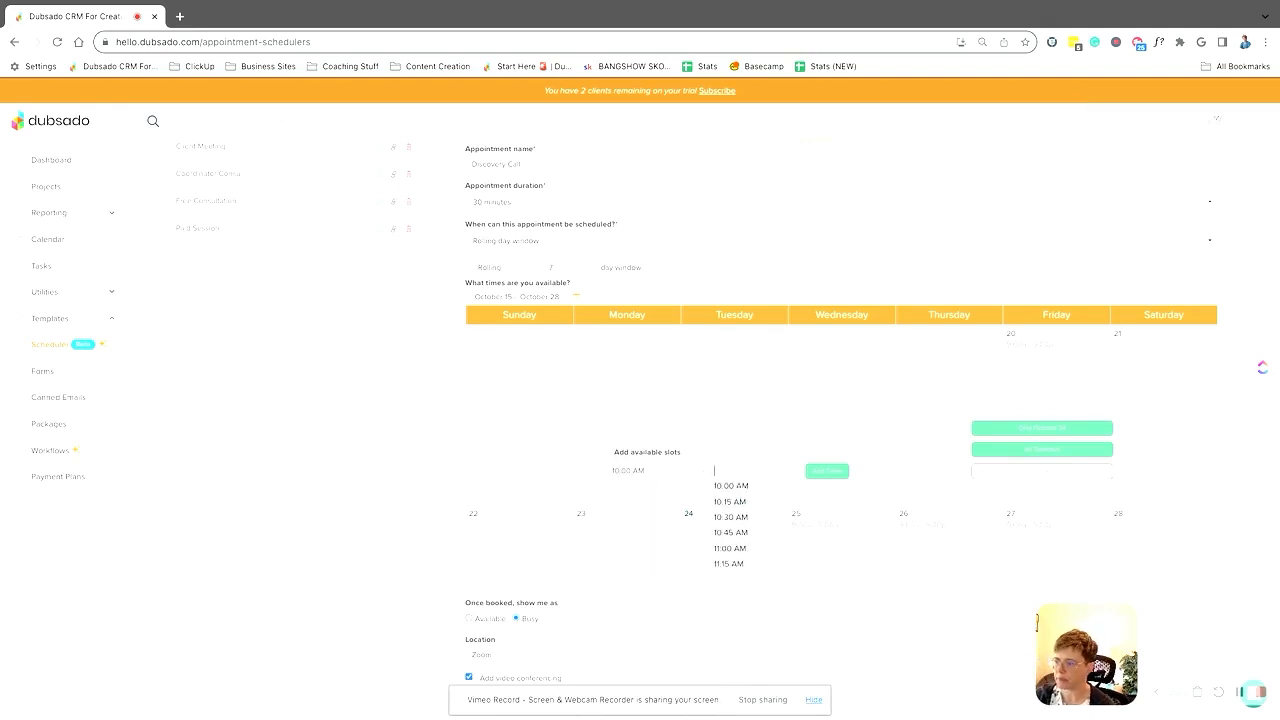
pyautogui.write('1400')
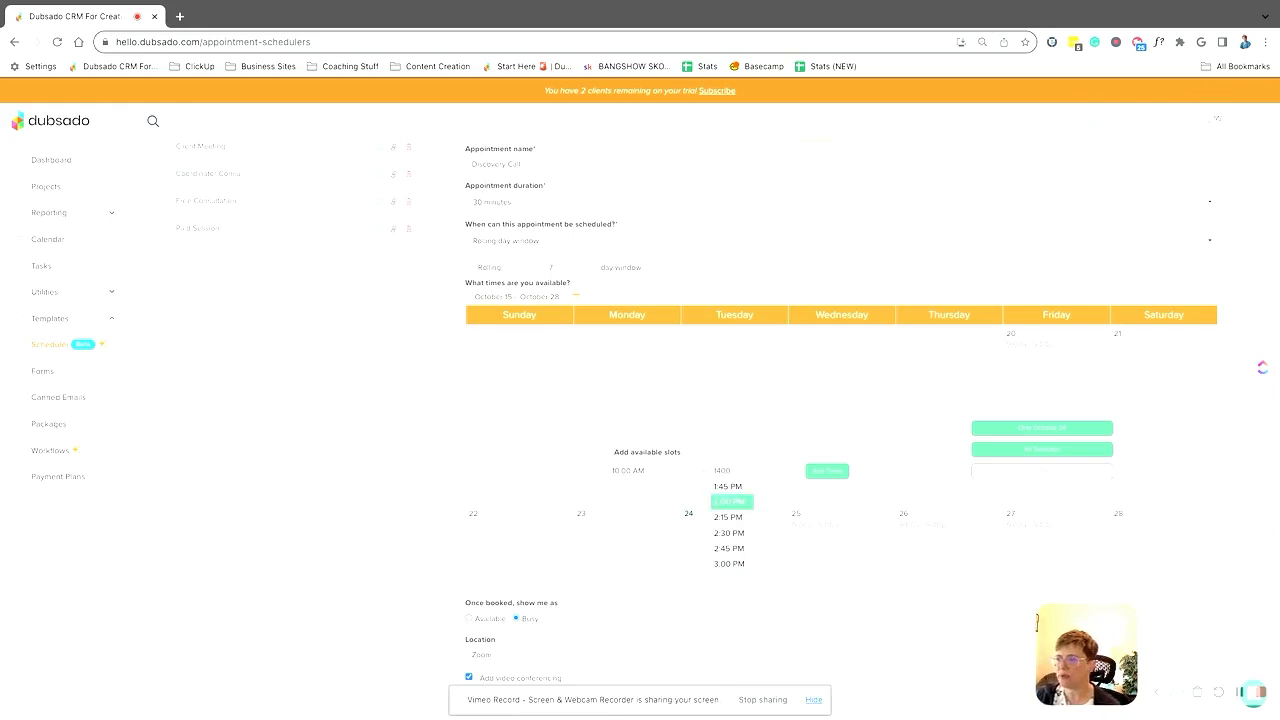
pyautogui.press('Tab')
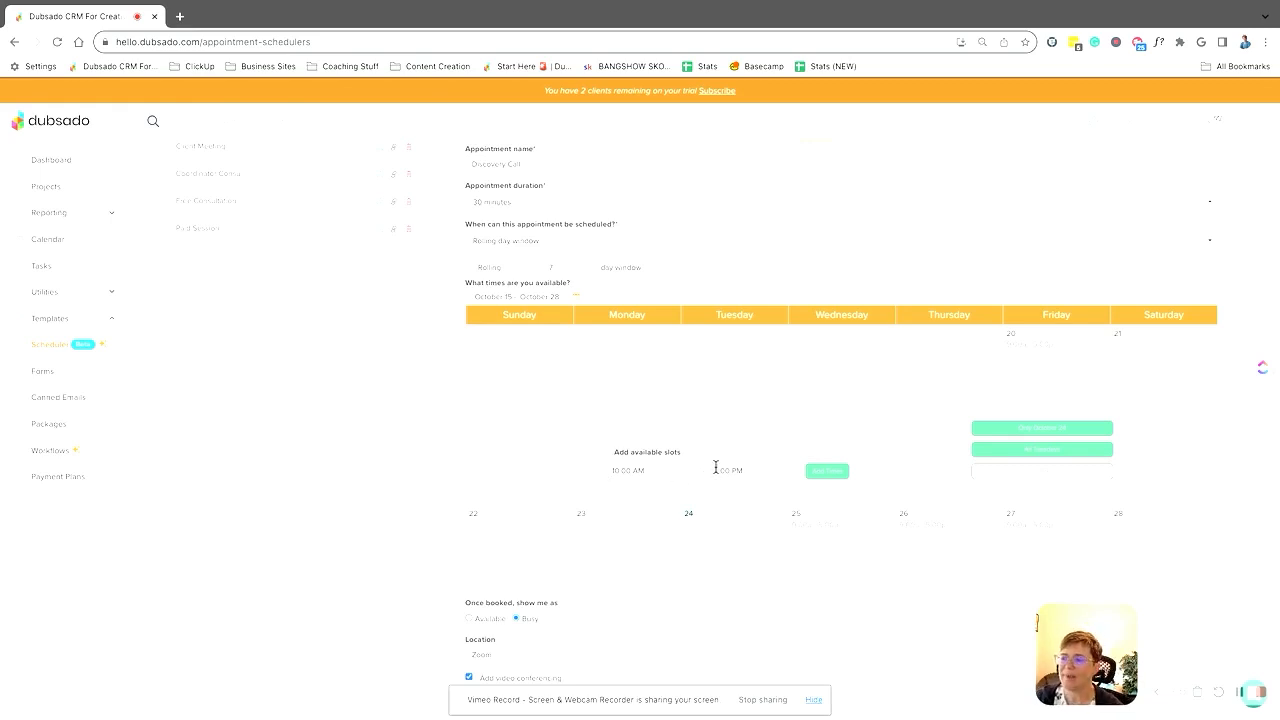
pyautogui.click(843, 476)
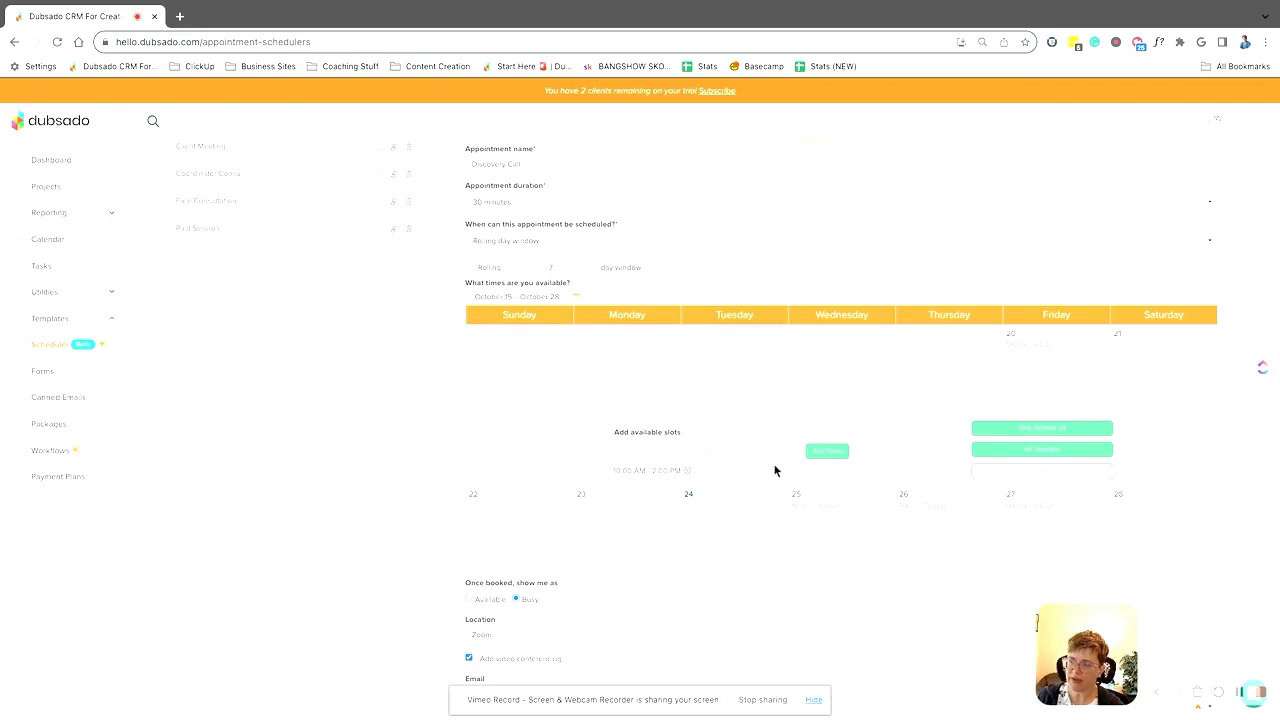
pyautogui.click(1045, 451)
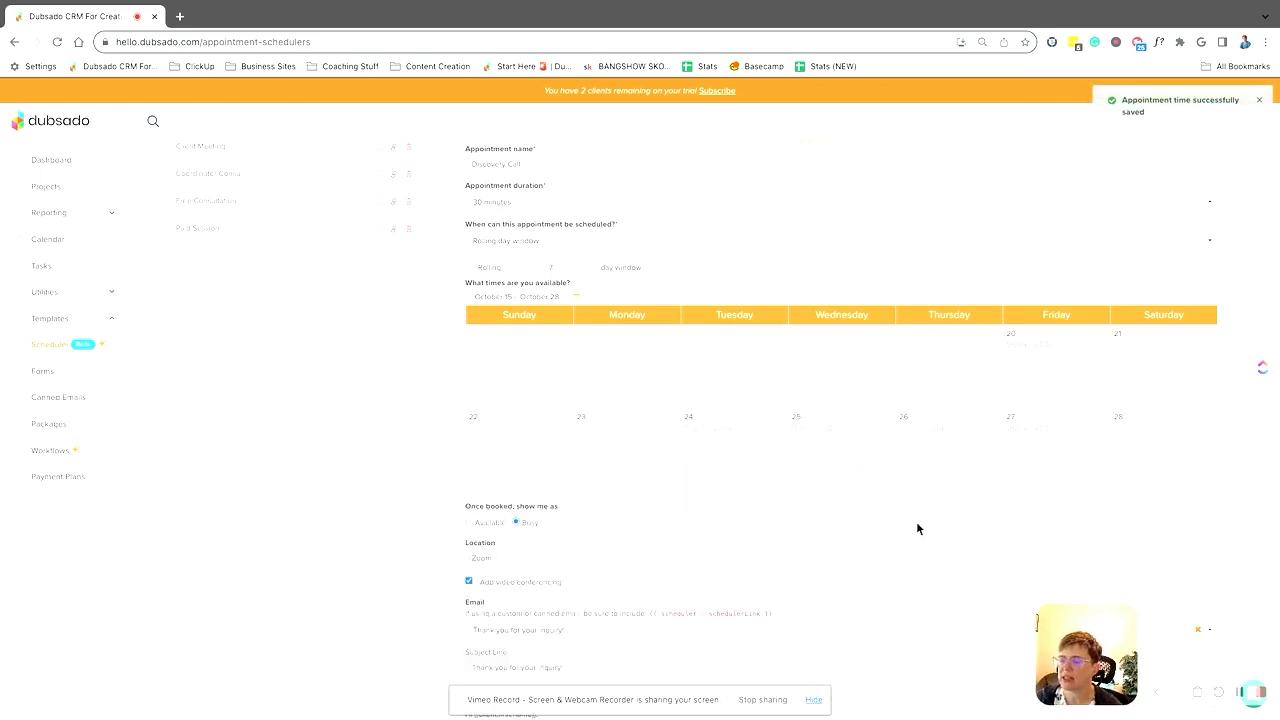
# Step: Remove the available slot from Wednesday, October 25 and apply the change to all Wednesdays
pyautogui.click(808, 486)
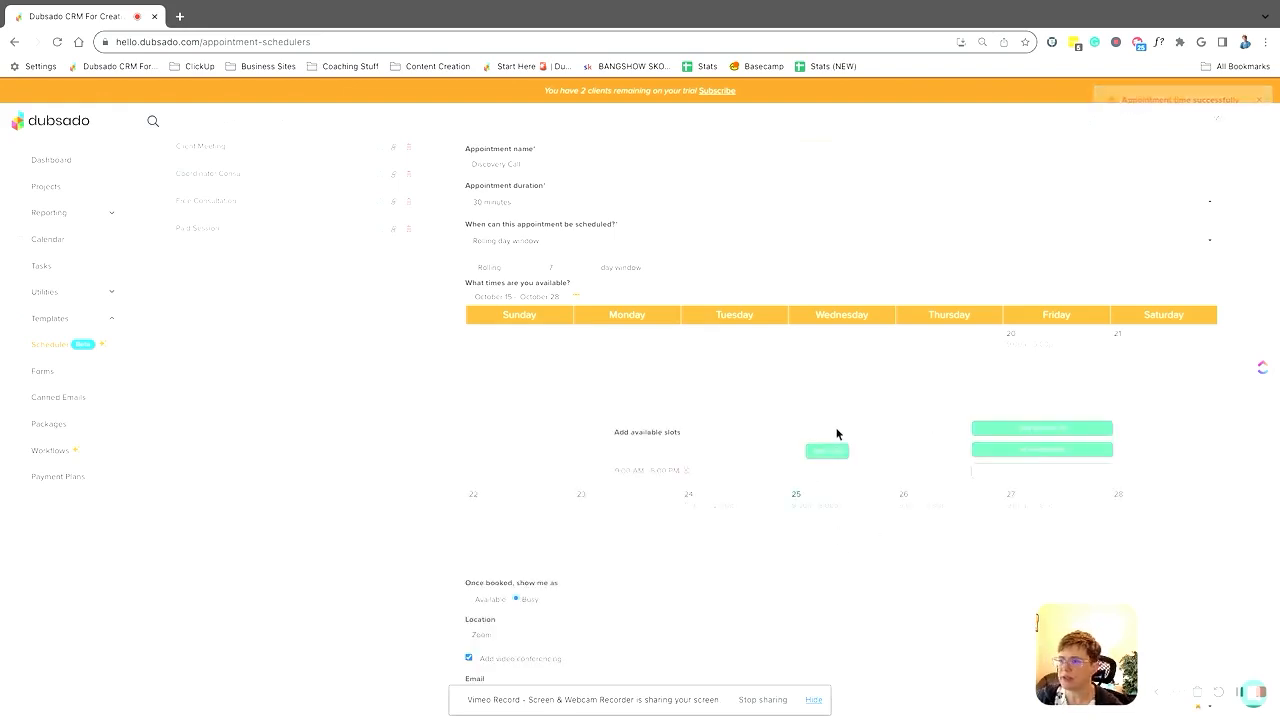
pyautogui.click(684, 471)
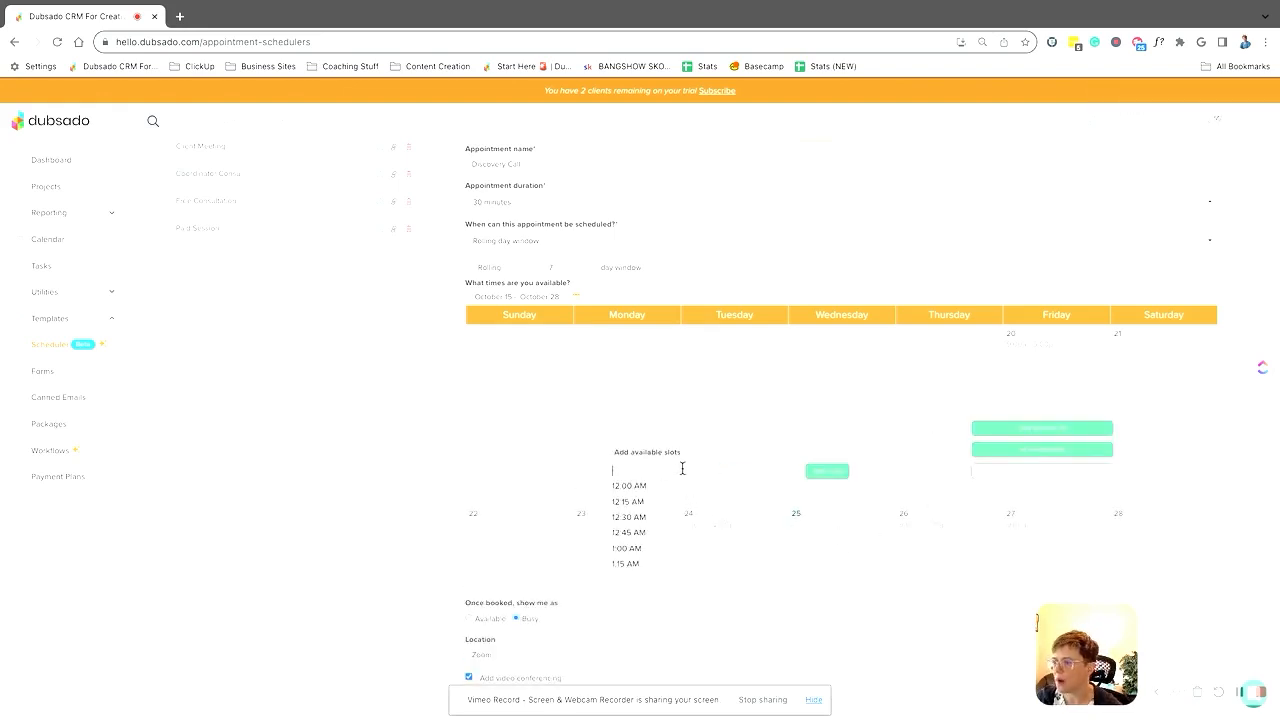
pyautogui.click(854, 486)
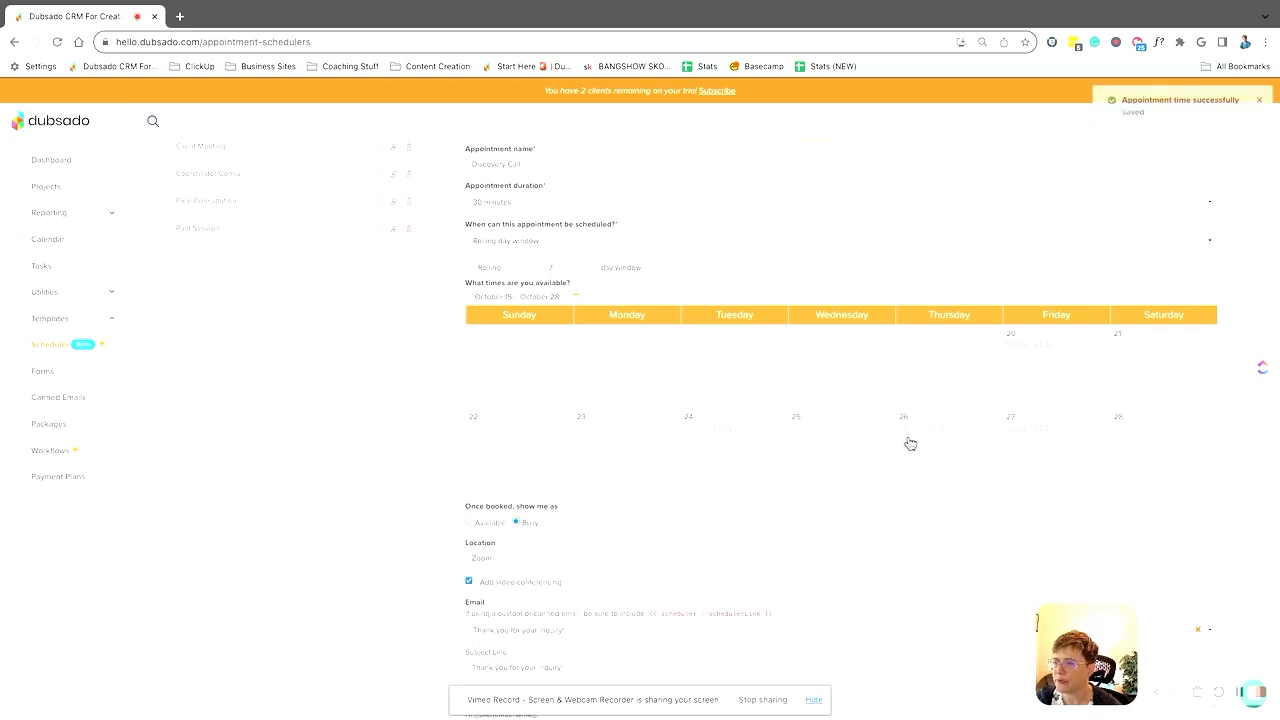
# Step: Replace the slot on Thursday, October 26 with 10:00 AM to 4:00 PM and apply it to all Thursdays
pyautogui.click(688, 476)
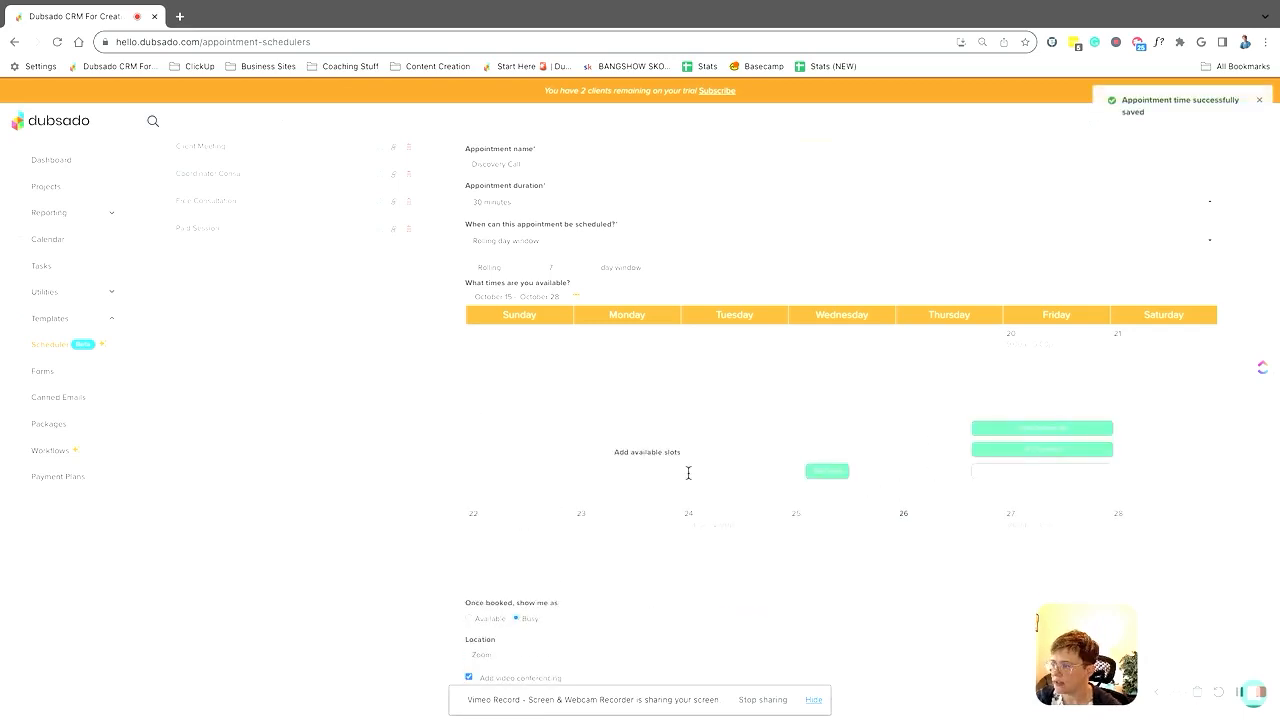
pyautogui.click(634, 470)
pyautogui.write('1000')
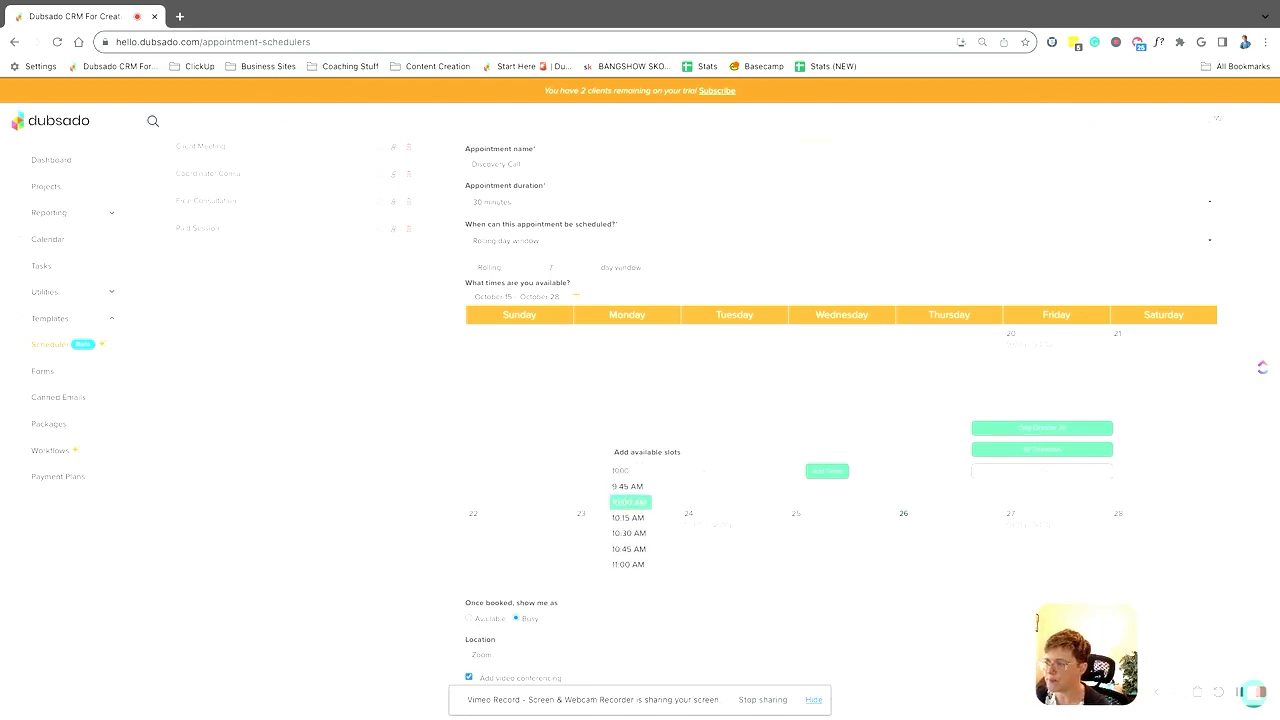
pyautogui.press('Tab')
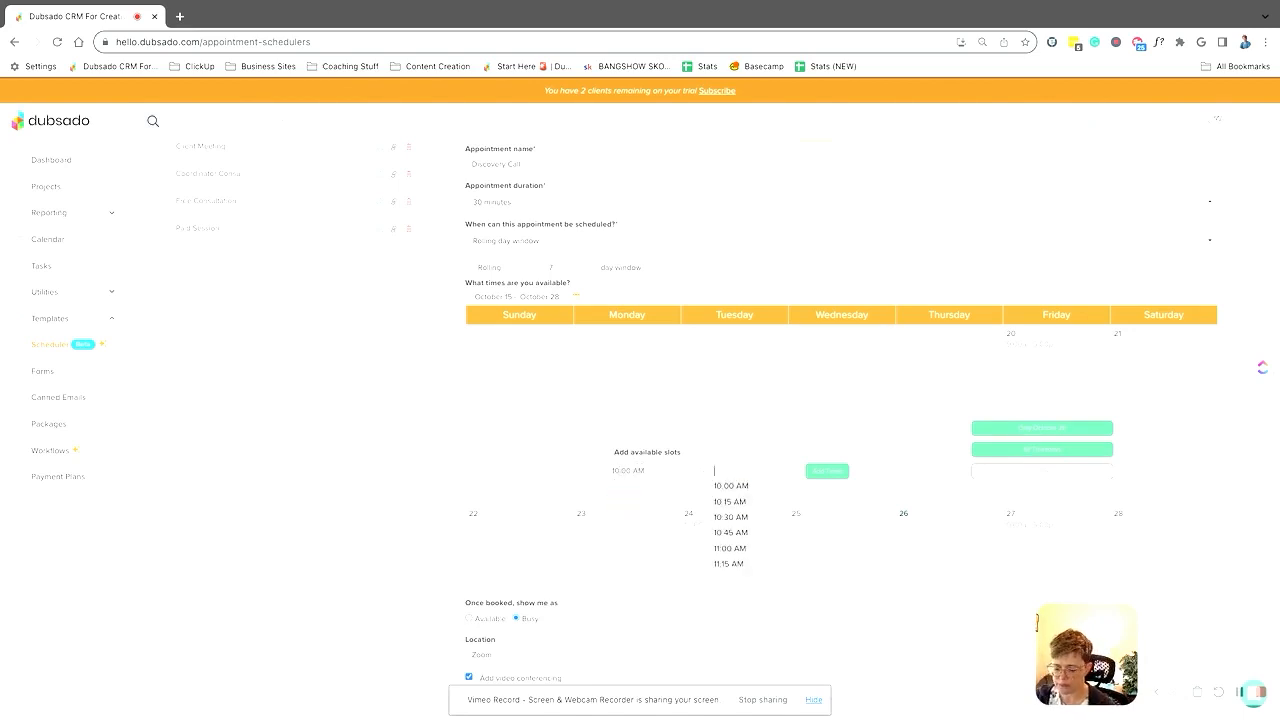
pyautogui.write('400')
pyautogui.press('Tab')
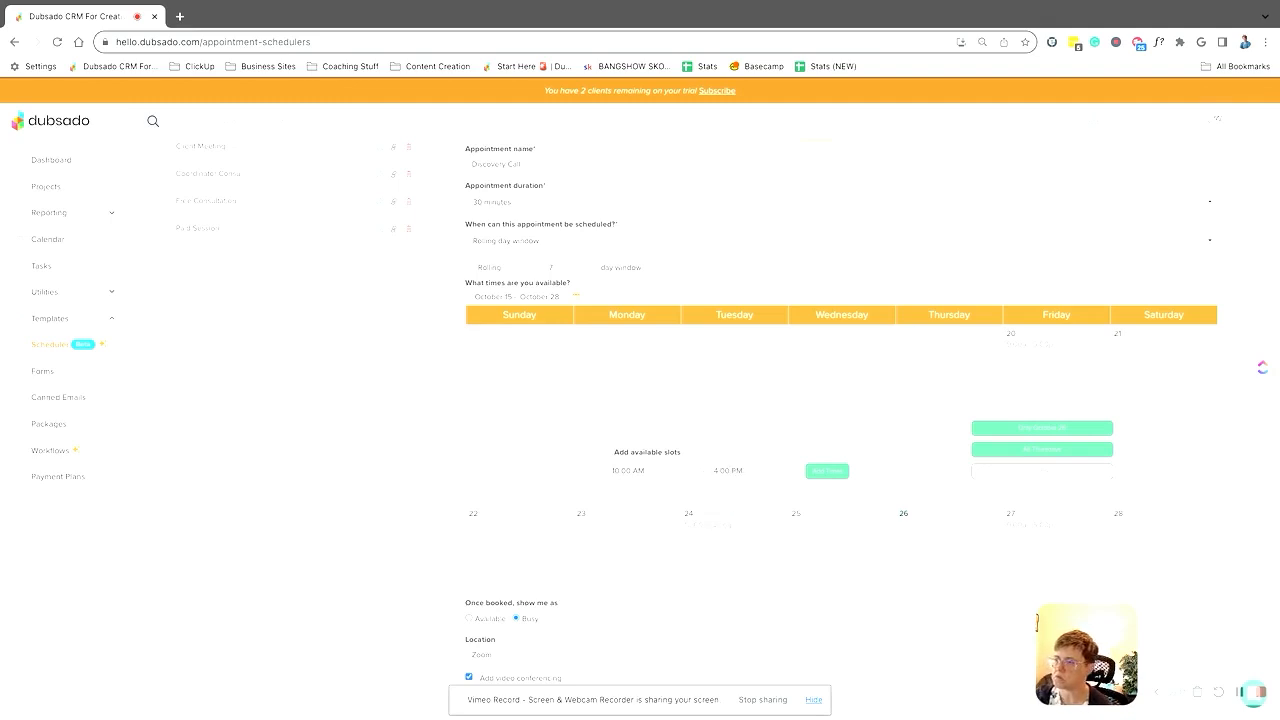
pyautogui.click(840, 473)
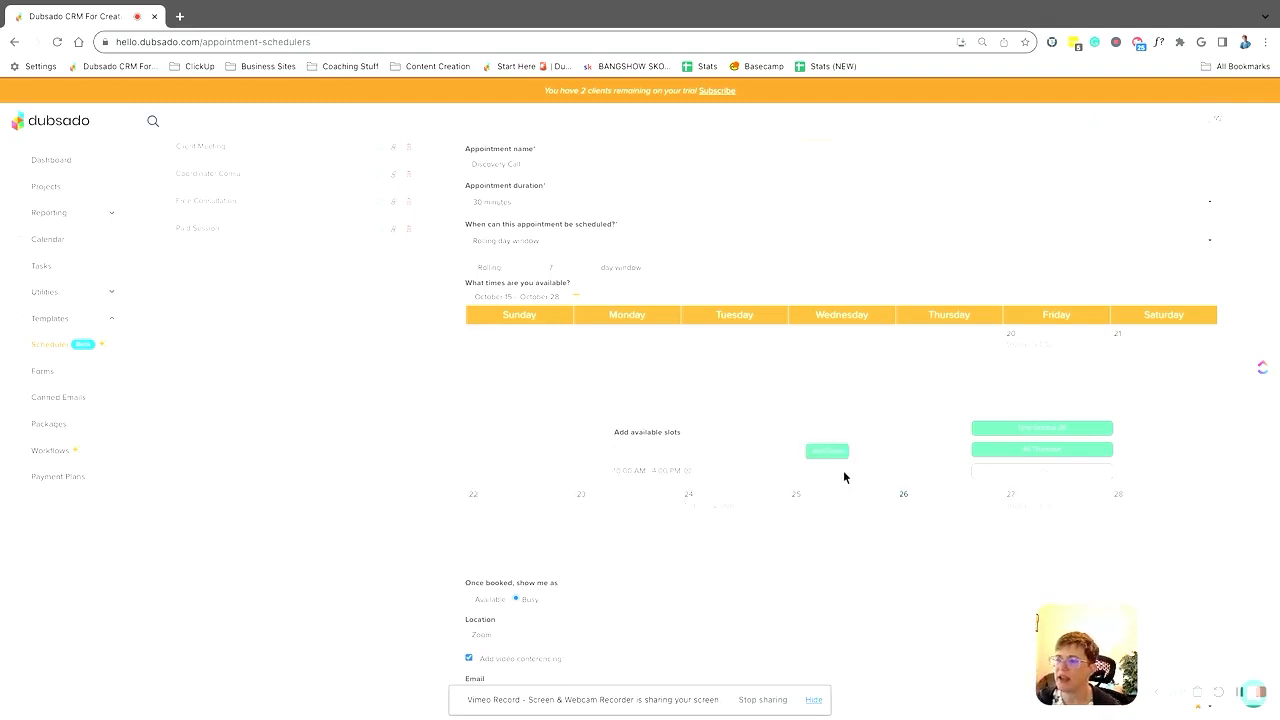
pyautogui.click(1037, 449)
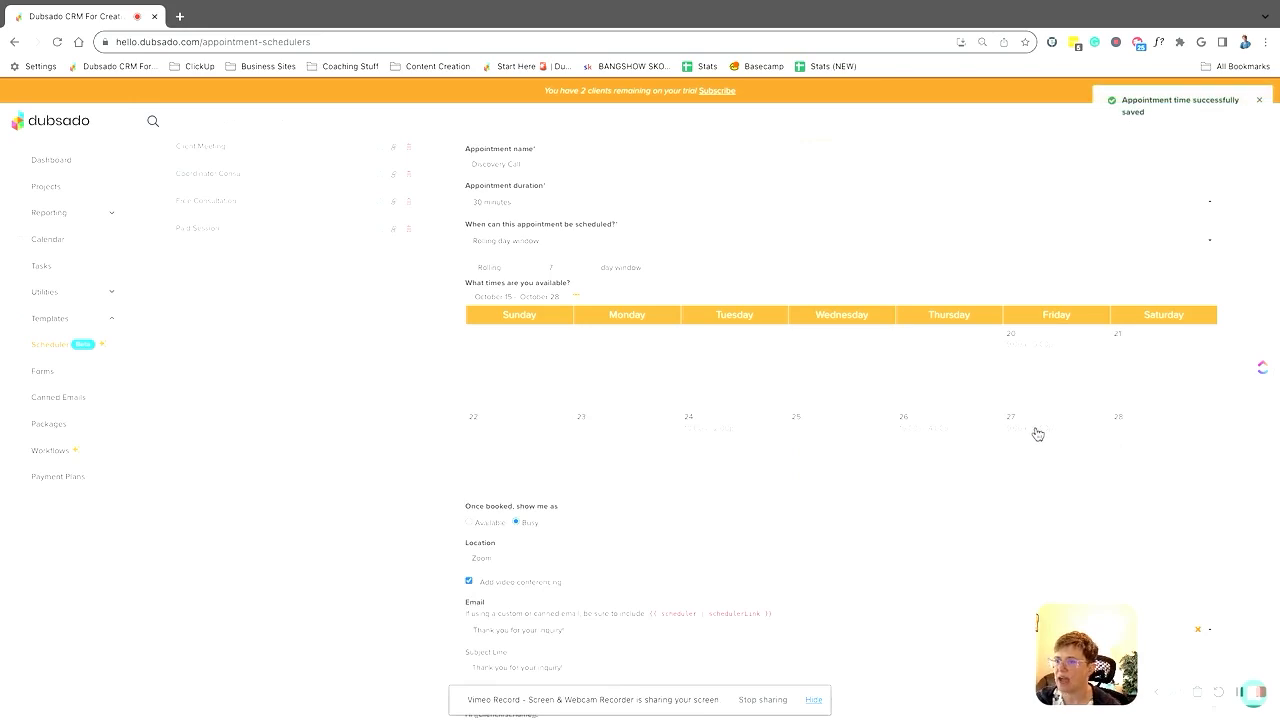
# Step: Remove the 9:00 AM to 5:00 PM slot from Friday, October 20 and apply the change to all Fridays
pyautogui.click(1037, 433)
pyautogui.click(1037, 378)
pyautogui.click(1037, 378)
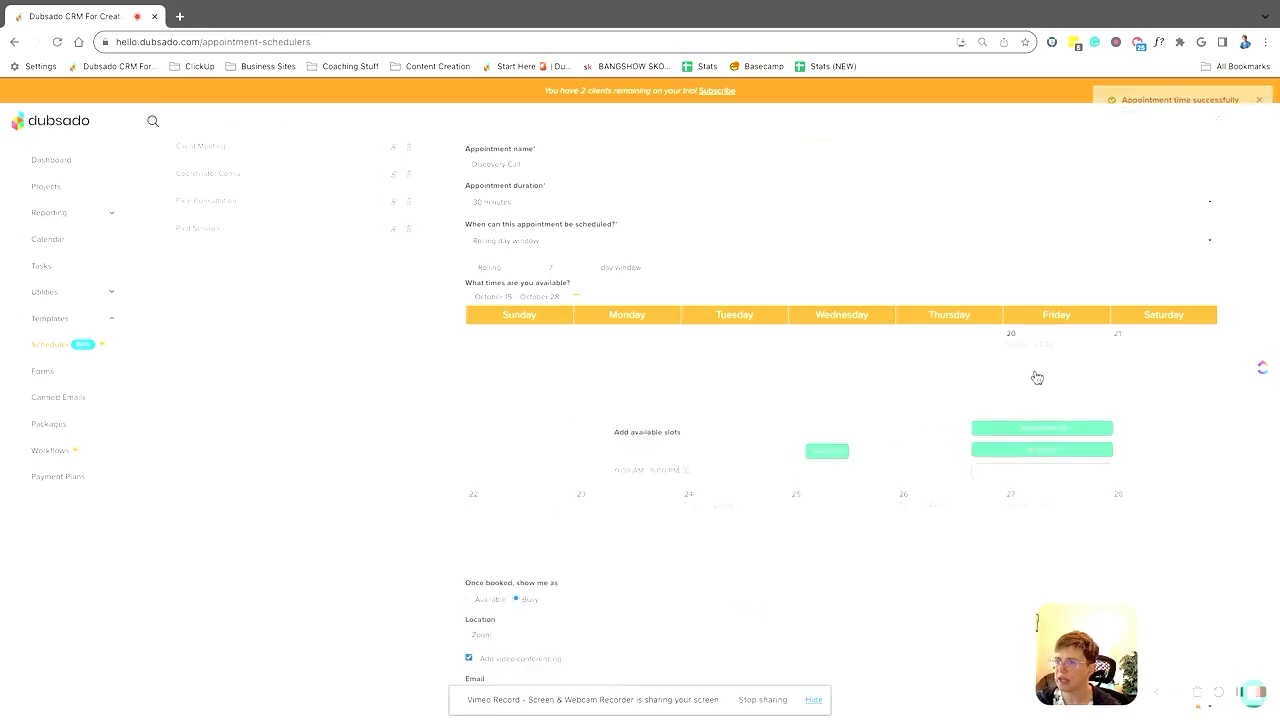
pyautogui.click(988, 452)
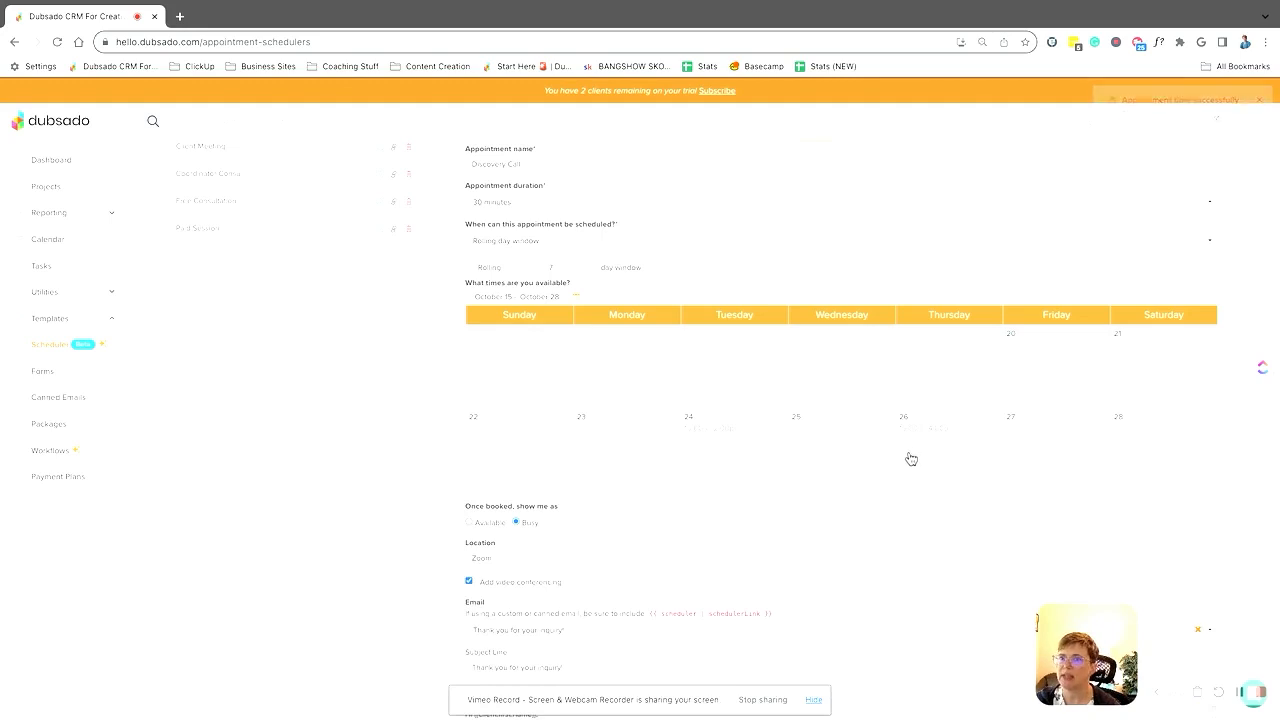
# Step: Try to add a 12:00 PM to 5:00 PM slot on Friday, October 27
pyautogui.click(1044, 450)
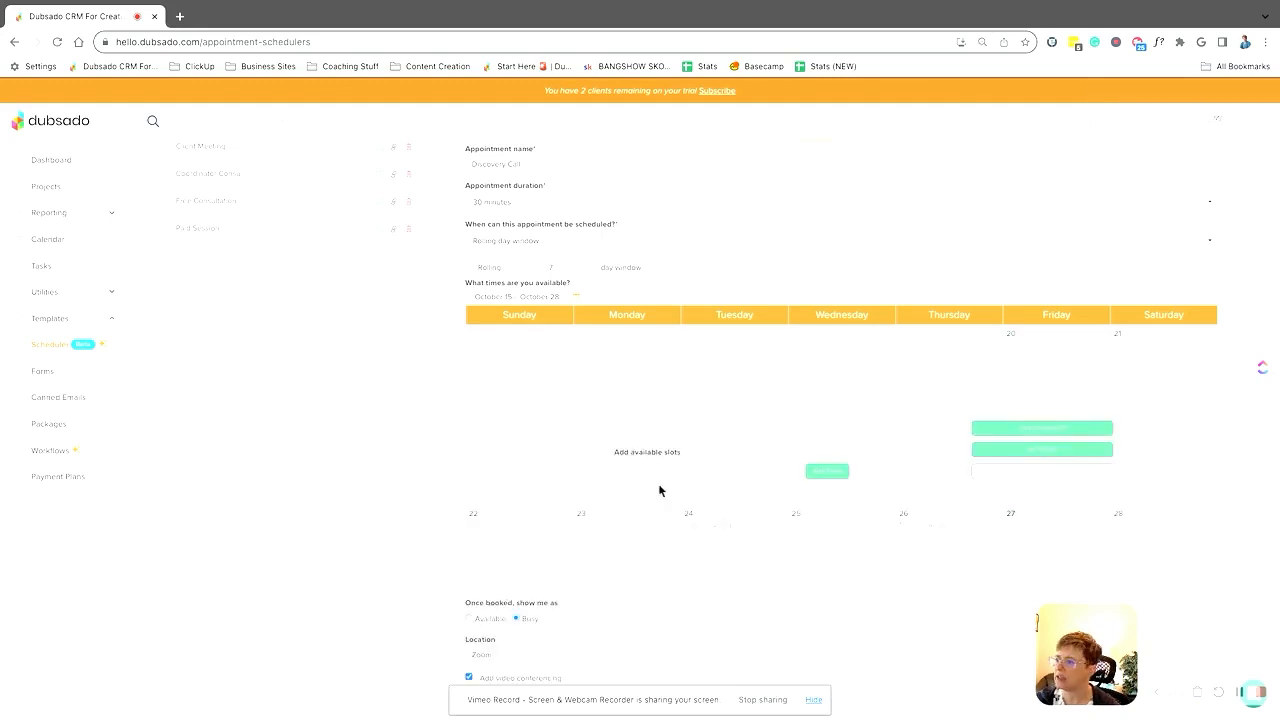
pyautogui.click(628, 473)
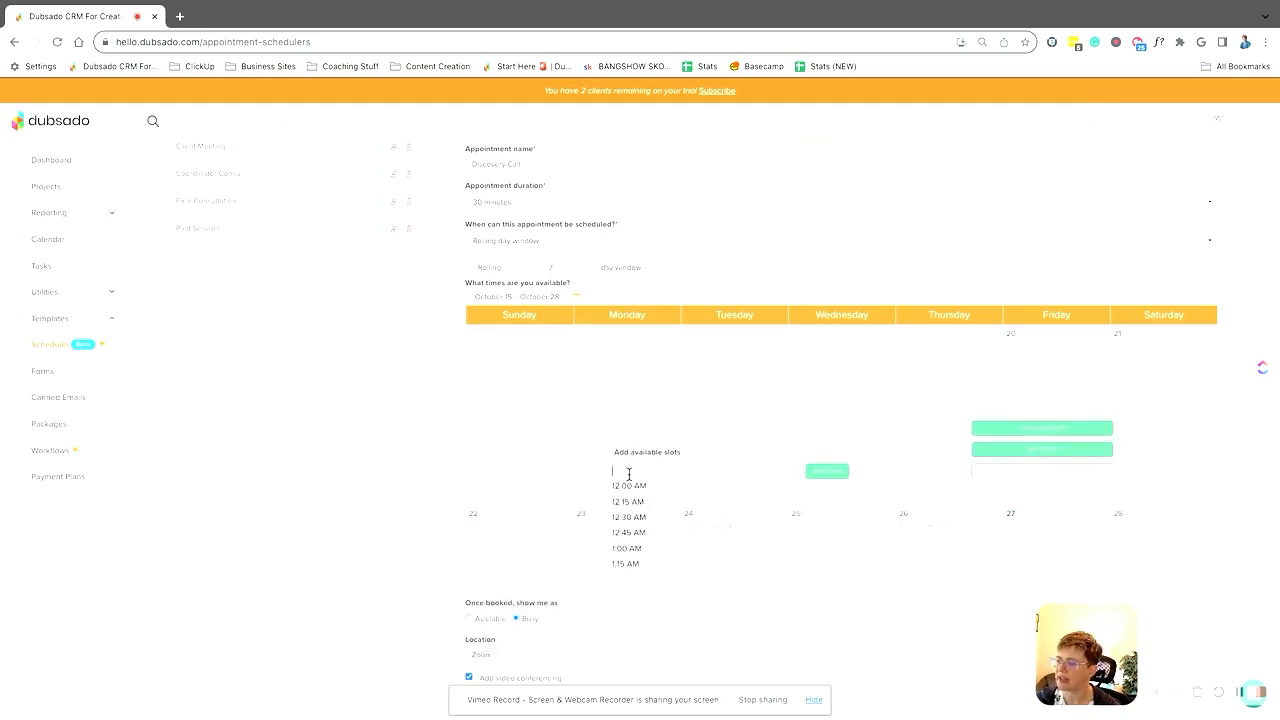
pyautogui.write('12:00')
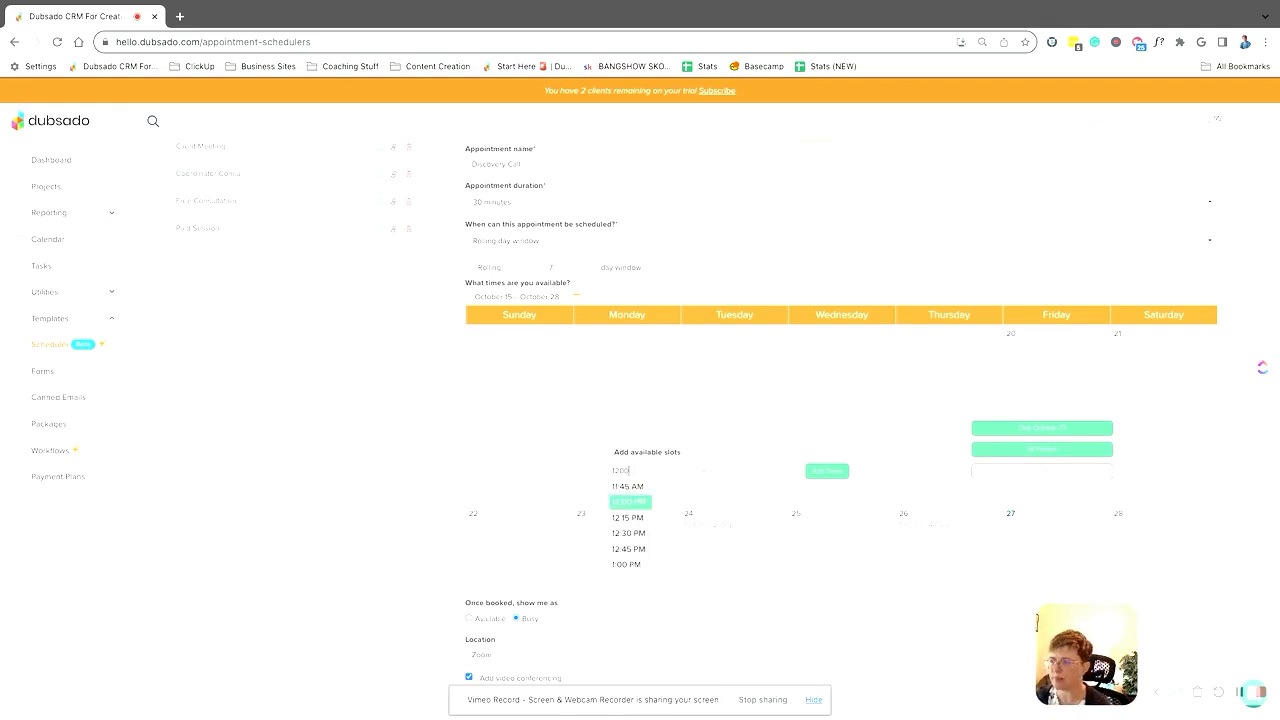
pyautogui.press('BackSpace')
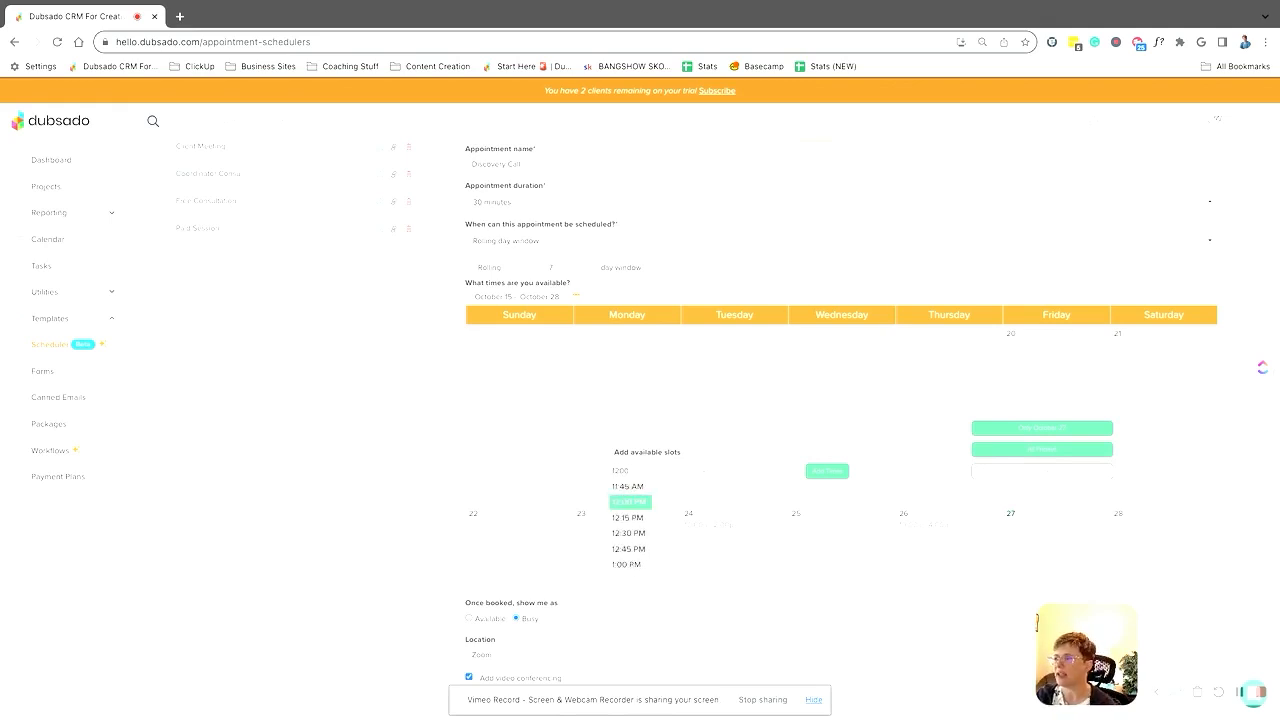
pyautogui.press('Tab')
pyautogui.write('5:00')
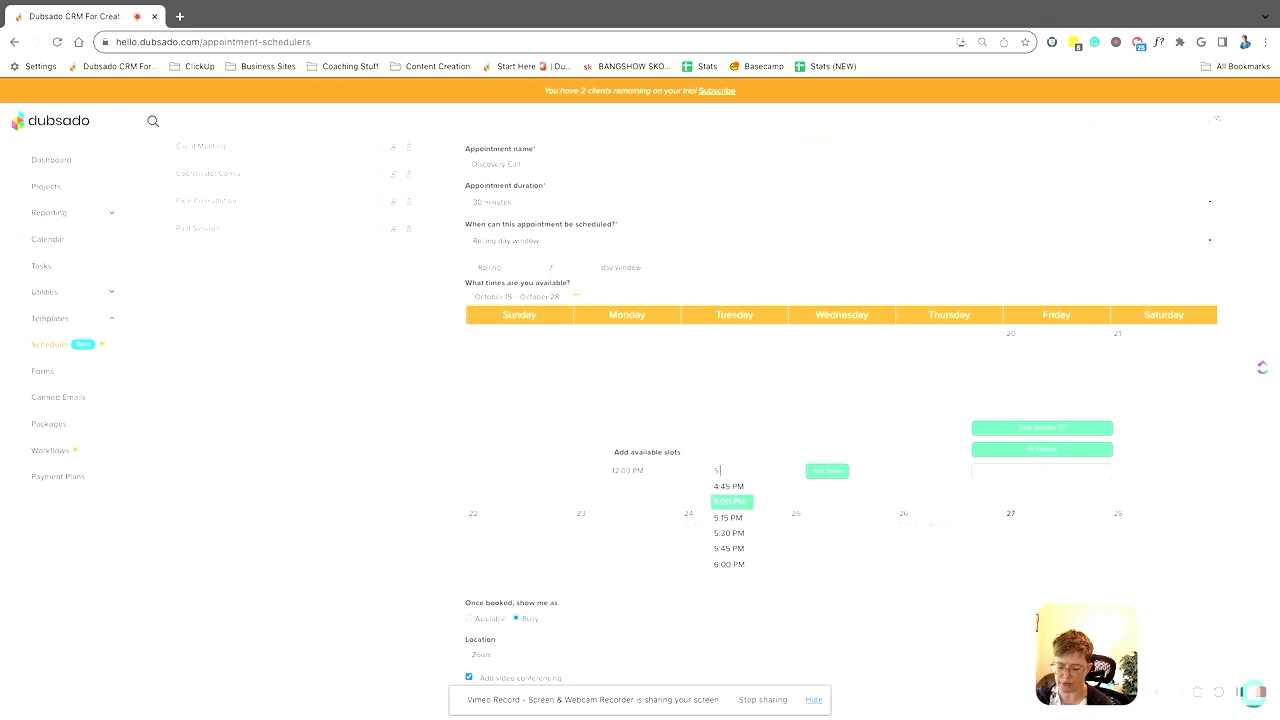
pyautogui.press('Tab')
pyautogui.click(827, 471)
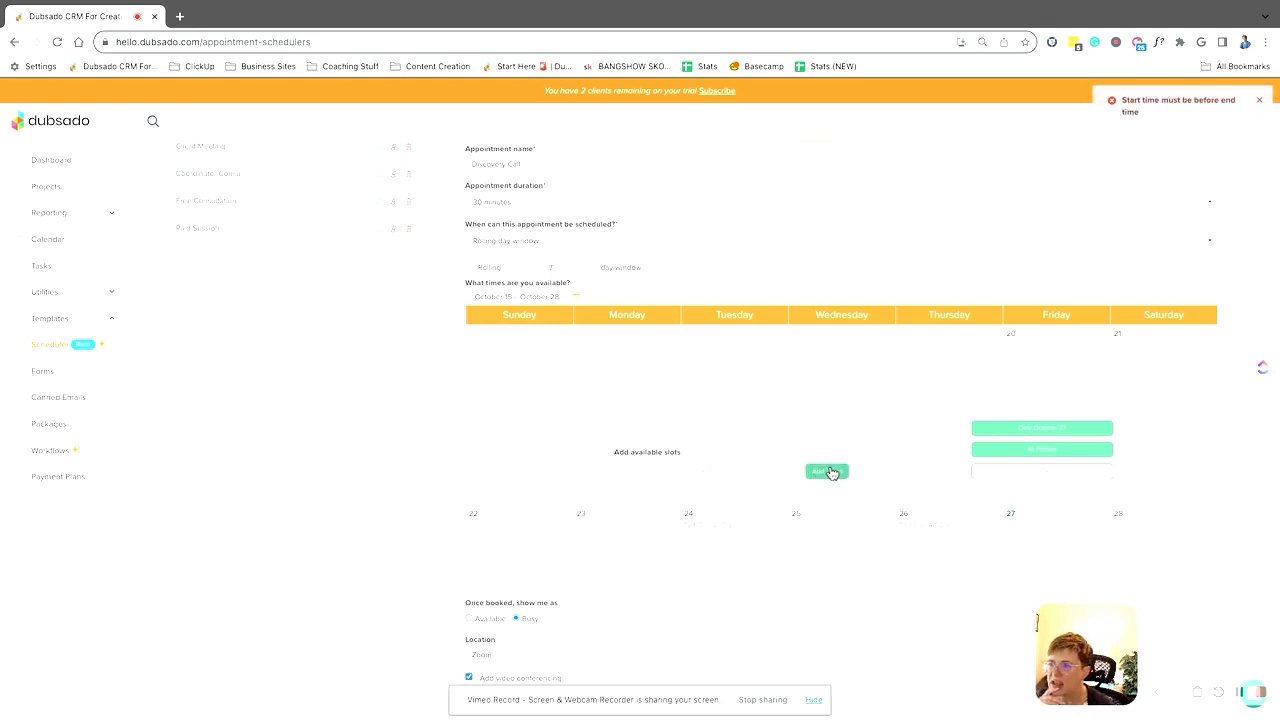
pyautogui.click(1069, 429)
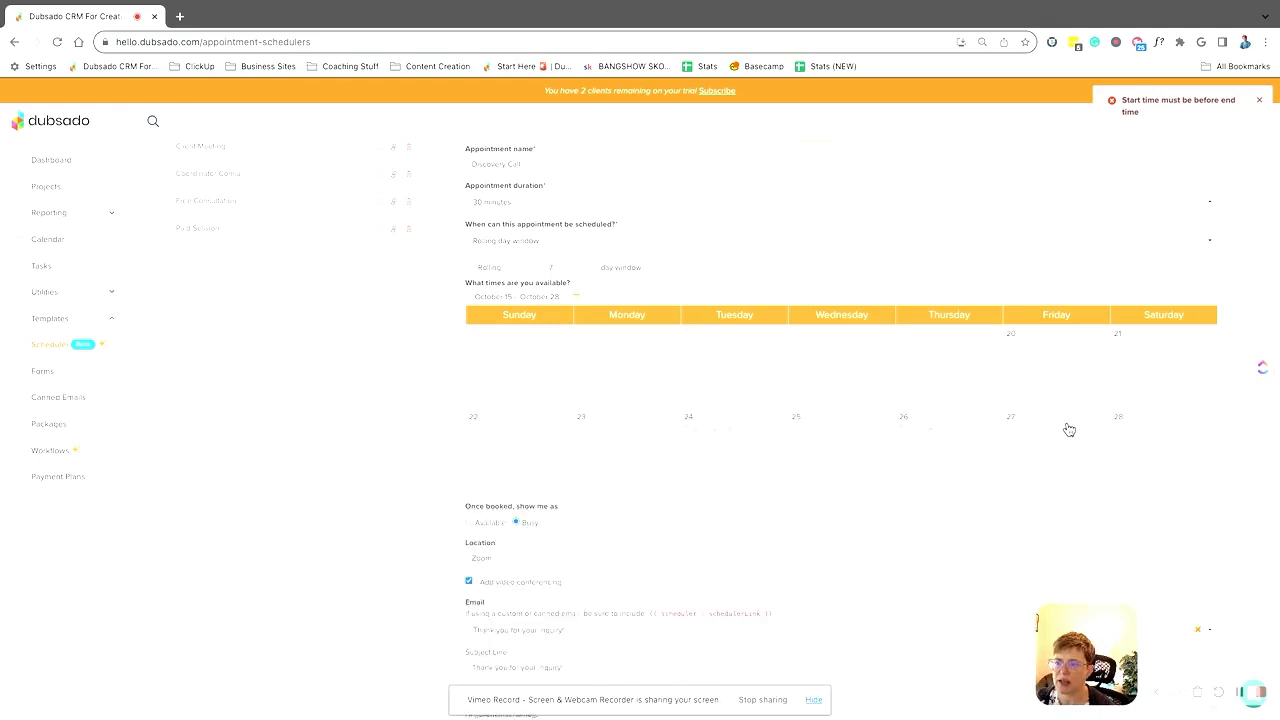
# Step: Add a 12:00 PM to 4:00 PM slot on Friday, October 27 and save it for that date only
pyautogui.click(1069, 429)
pyautogui.click(677, 475)
pyautogui.write('1200')
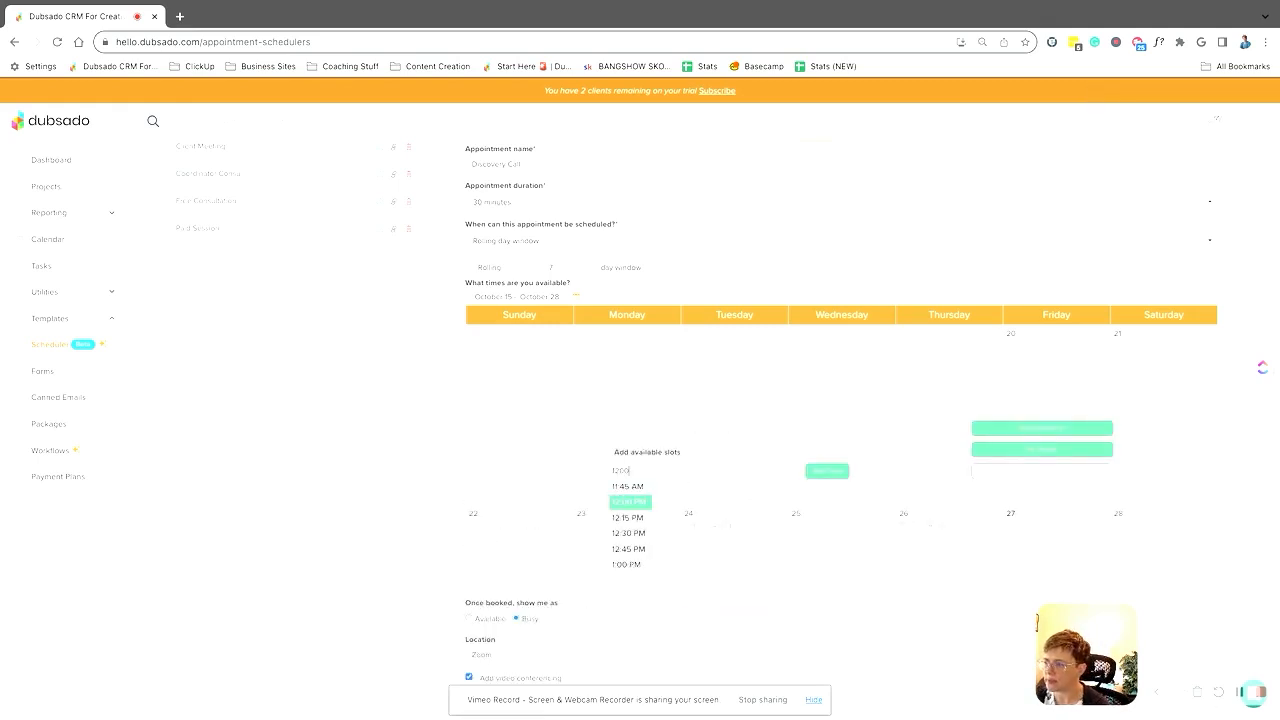
pyautogui.press('Tab')
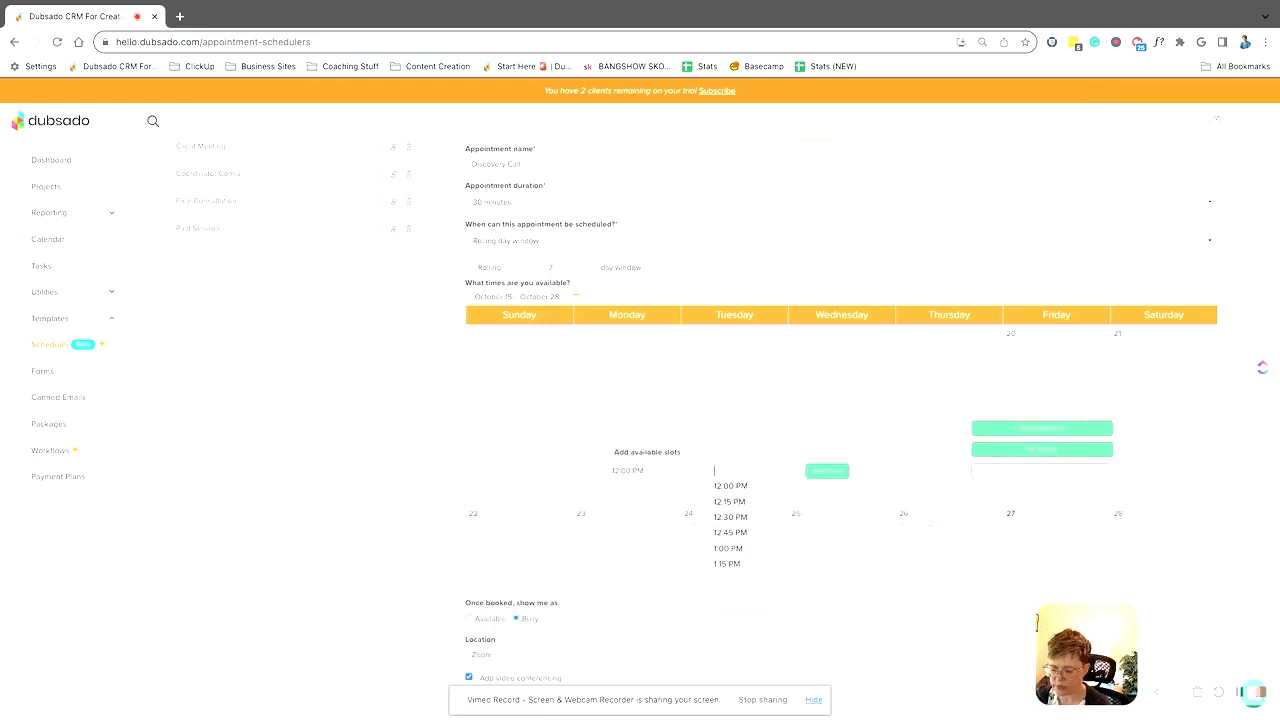
pyautogui.write('400')
pyautogui.press('Tab')
pyautogui.click(838, 470)
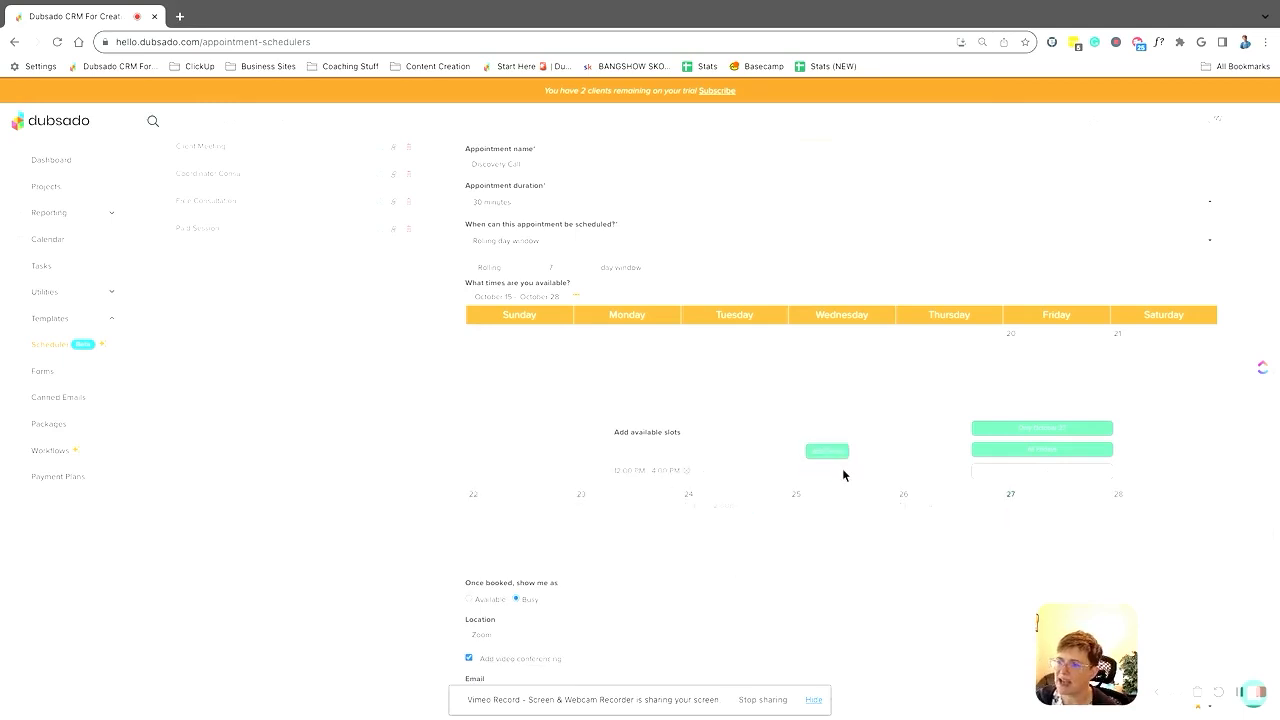
pyautogui.click(1007, 432)
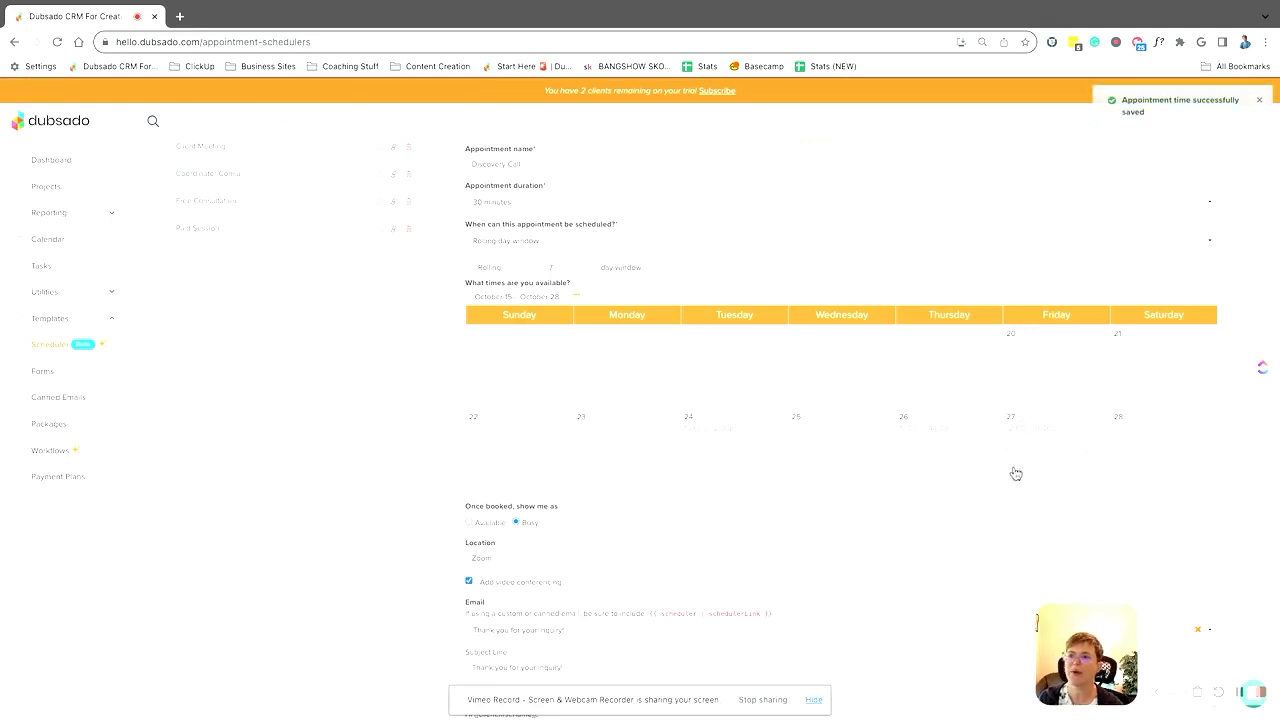
# Step: Check the availability for October 29 – November 11, return to October 15 – October 28, and save the Discovery Call template
pyautogui.click(569, 297)
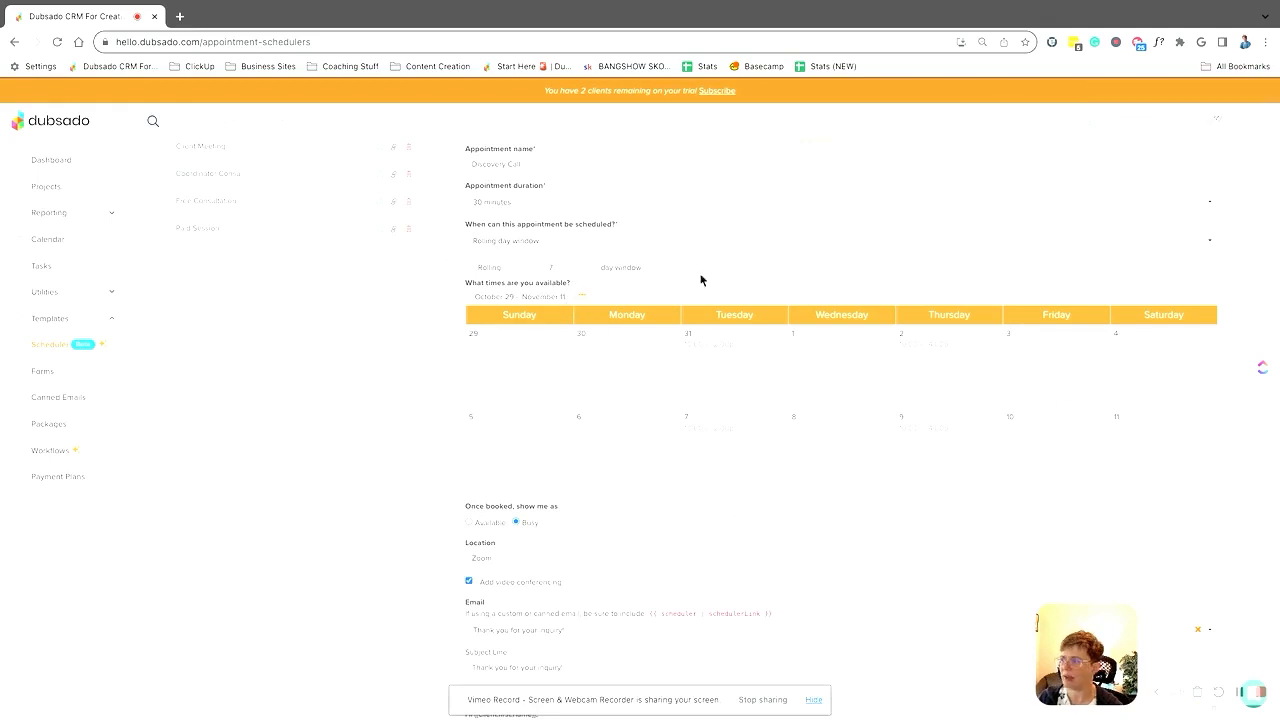
pyautogui.click(467, 299)
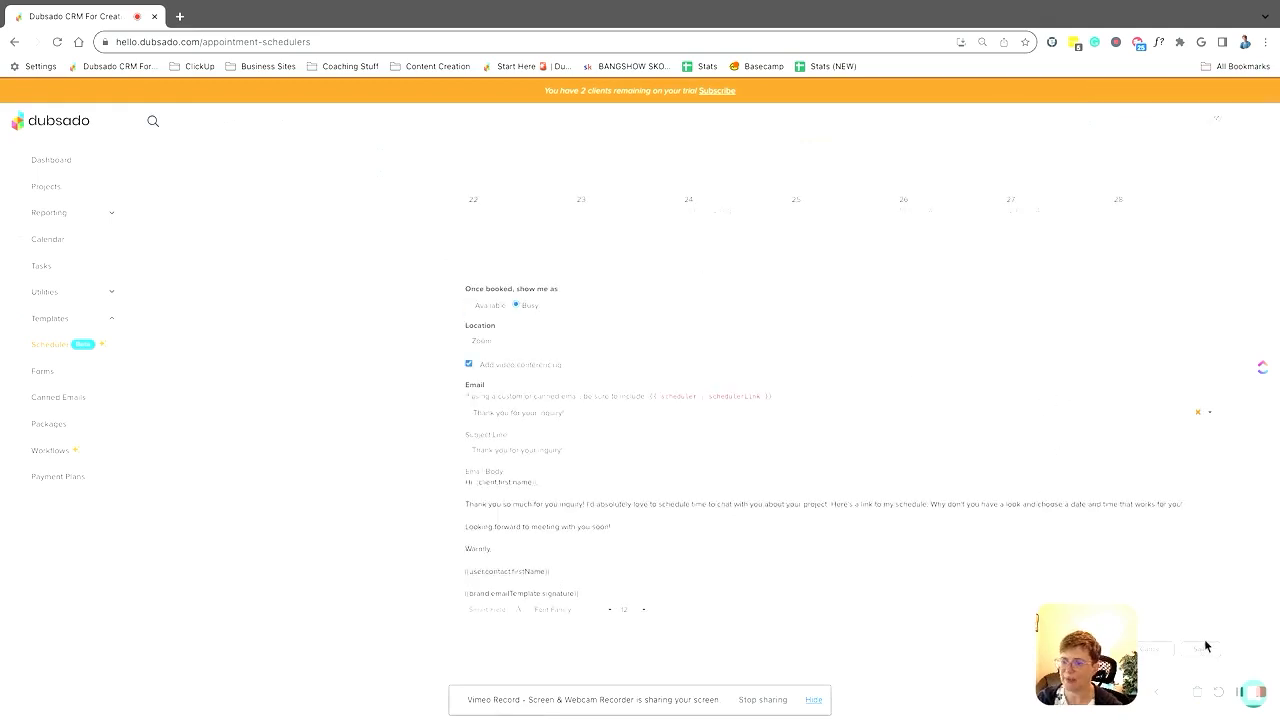
pyautogui.click(1210, 652)
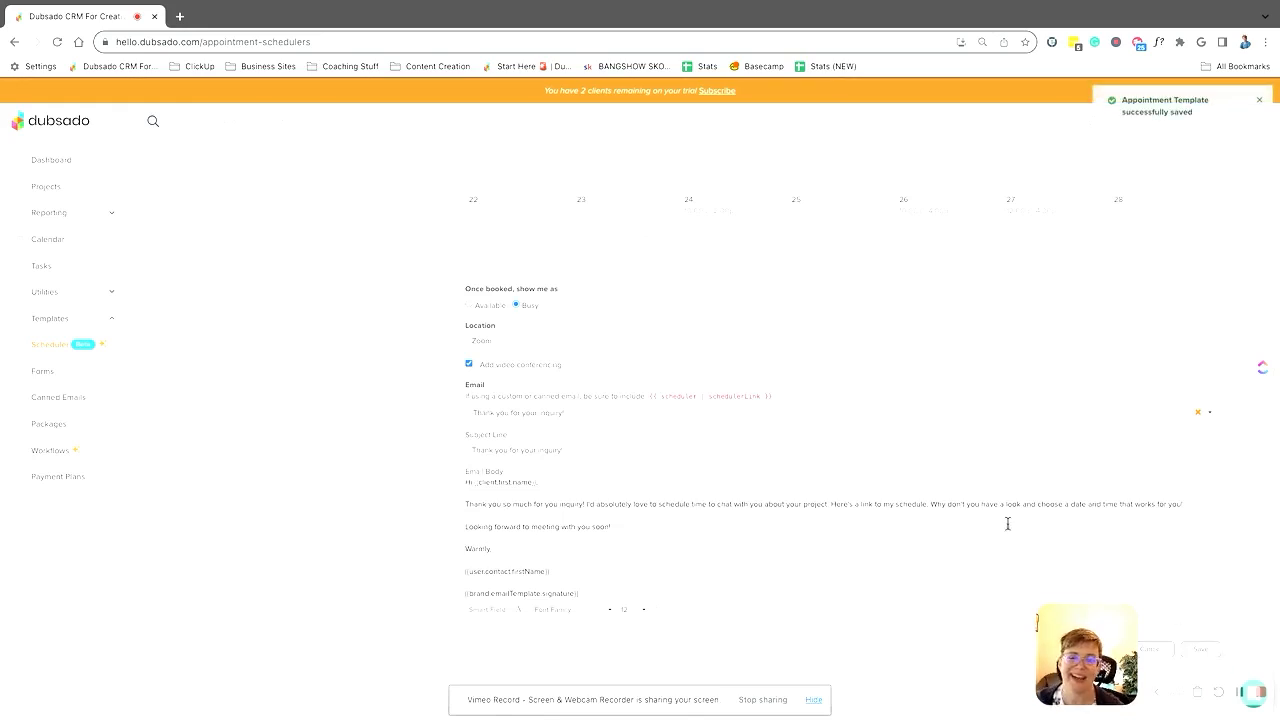
# Step: Open the Discovery Call template's advanced settings and prevent booking less than 24 hours in advance
pyautogui.scroll(4, 975, 505)
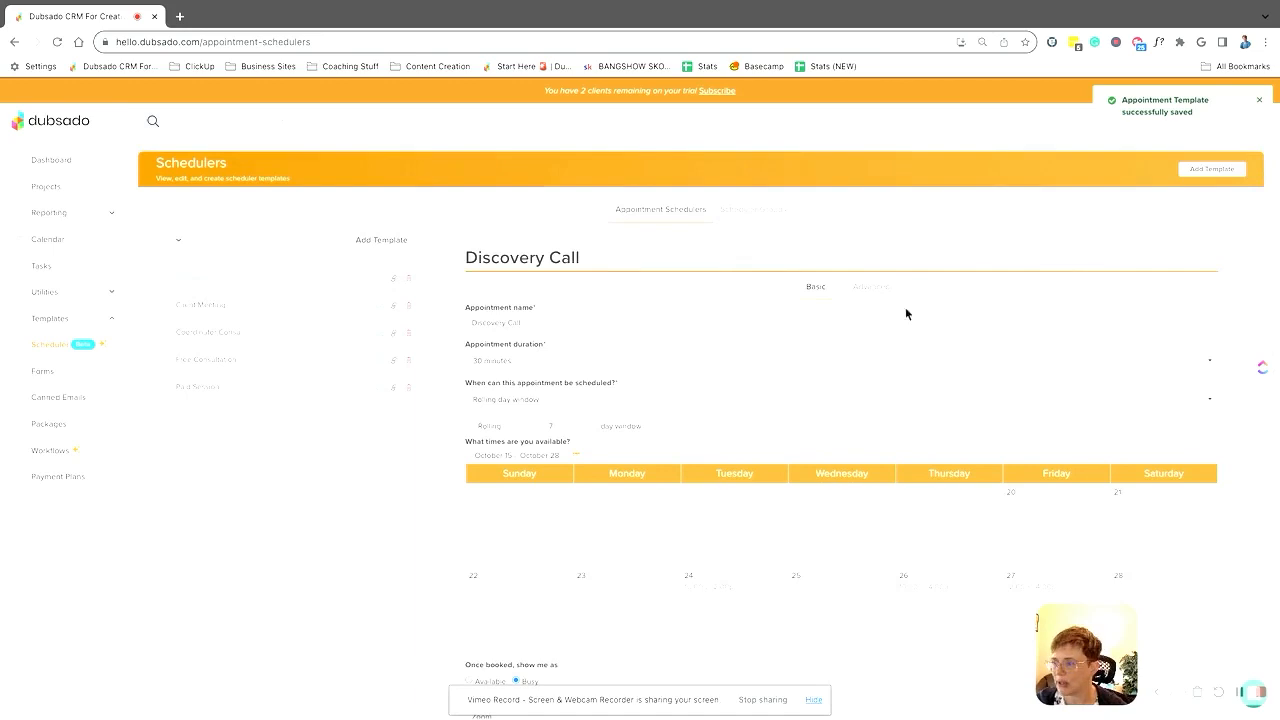
pyautogui.click(871, 287)
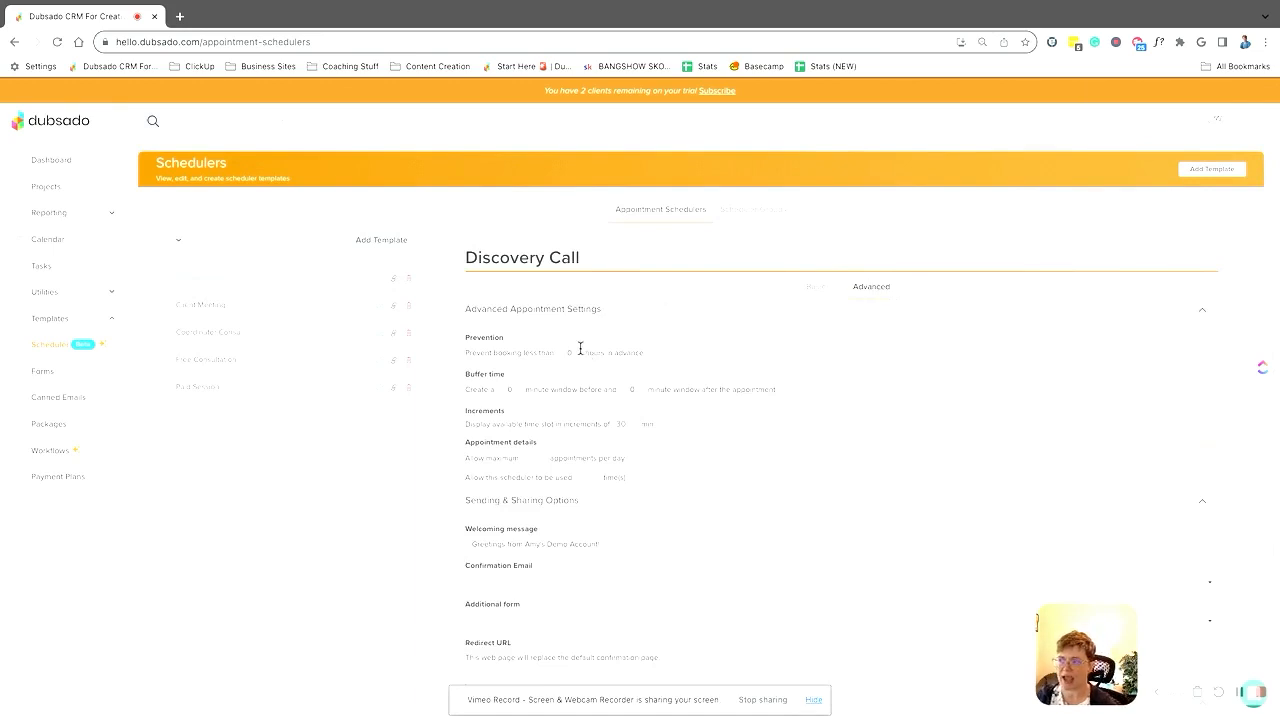
pyautogui.write('24')
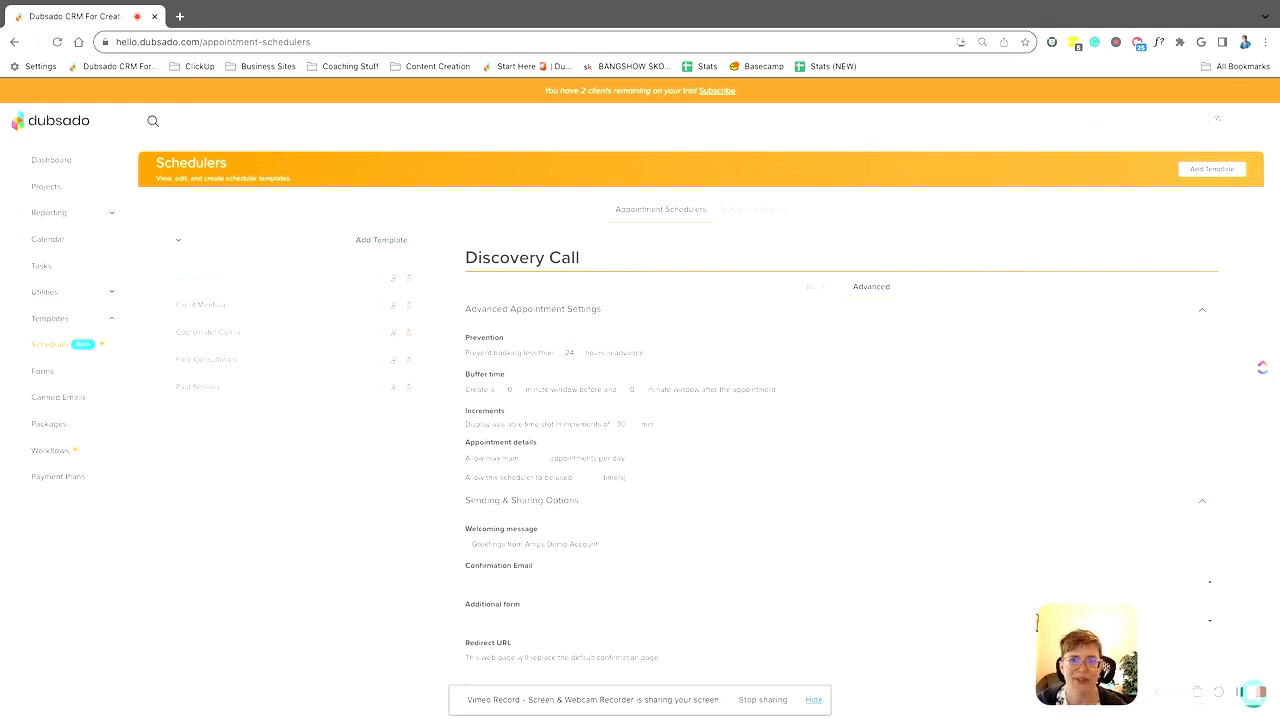
# Step: Set the buffer time to 15 minutes before and 15 minutes after the appointment, and the time slot increments to 15 minutes
pyautogui.scroll(-1, 537, 400)
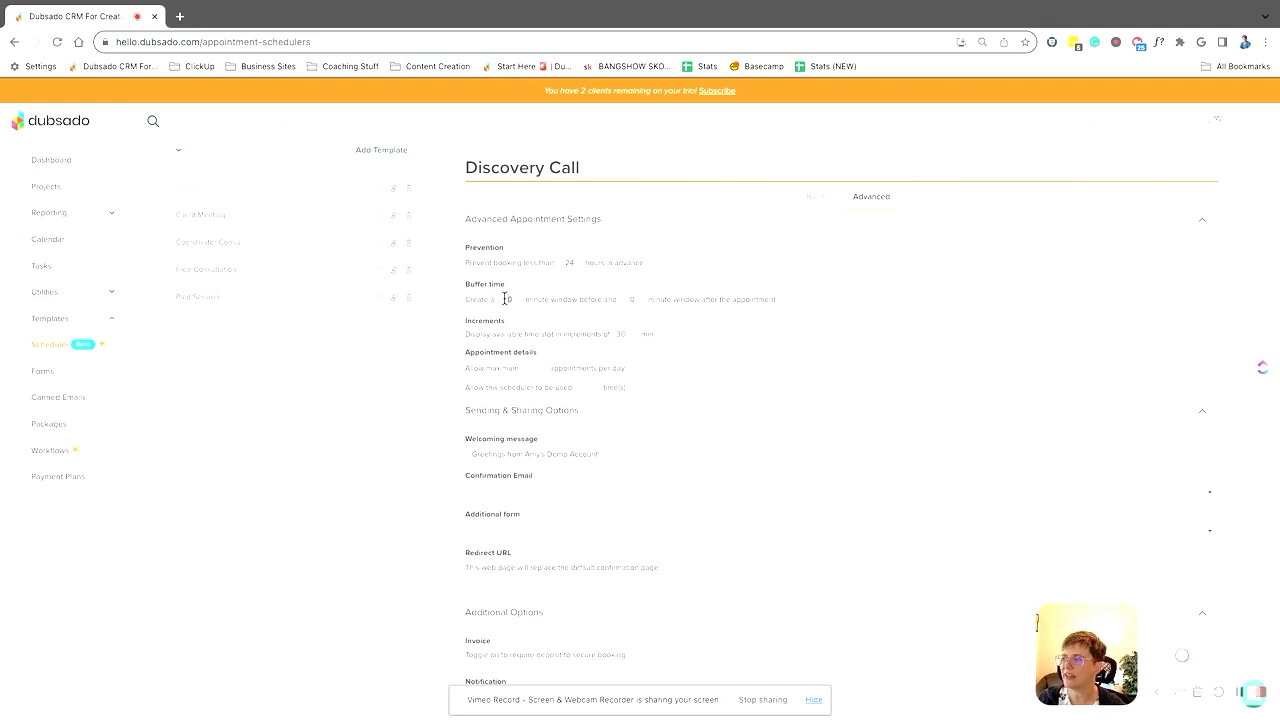
pyautogui.doubleClick(507, 298)
pyautogui.write('15')
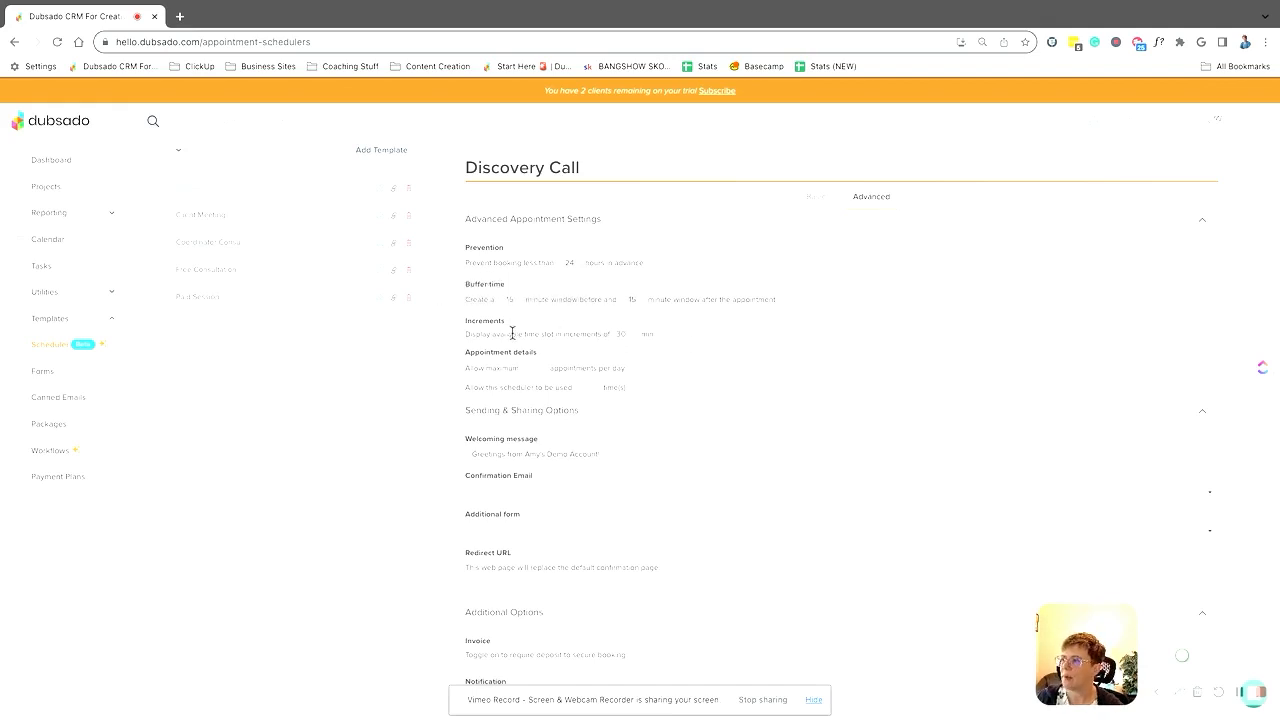
pyautogui.scroll(-1, 512, 330)
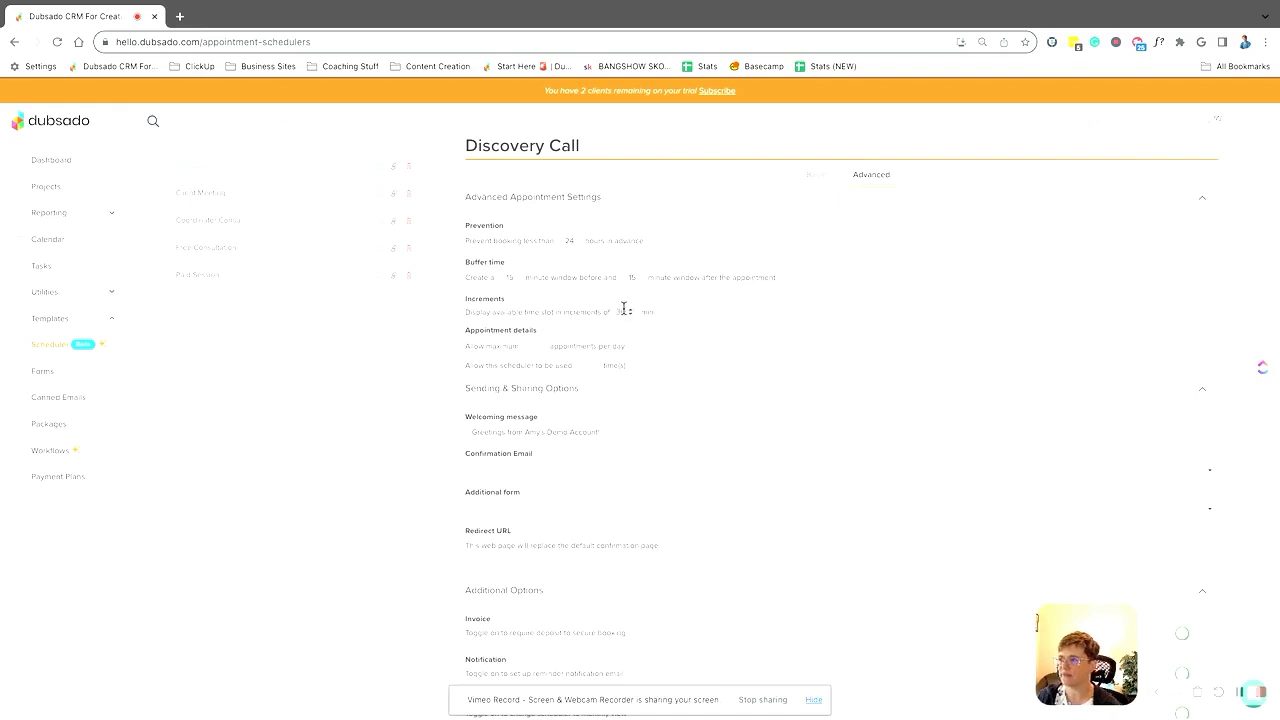
pyautogui.press('BackSpace')
pyautogui.press('BackSpace')
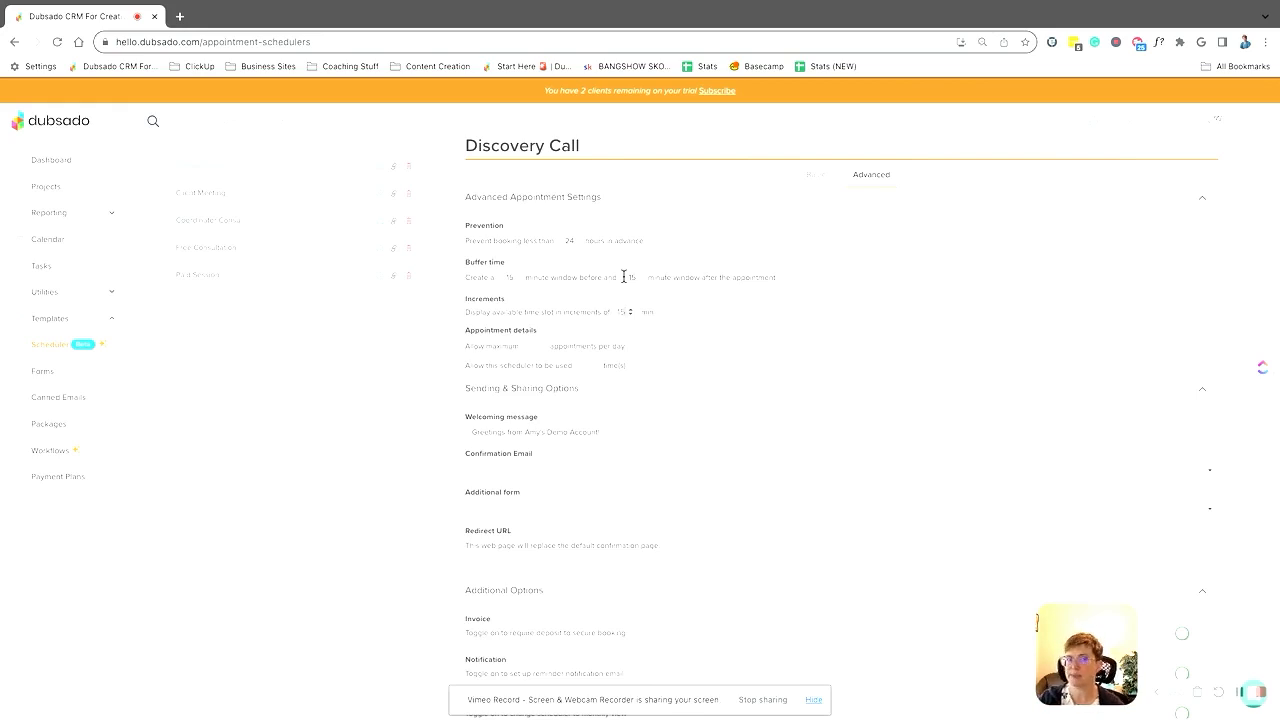
# Step: Replace the welcoming message with "Welcome to Amy Gould & Co! We're glad you're here!"
pyautogui.scroll(-1, 526, 272)
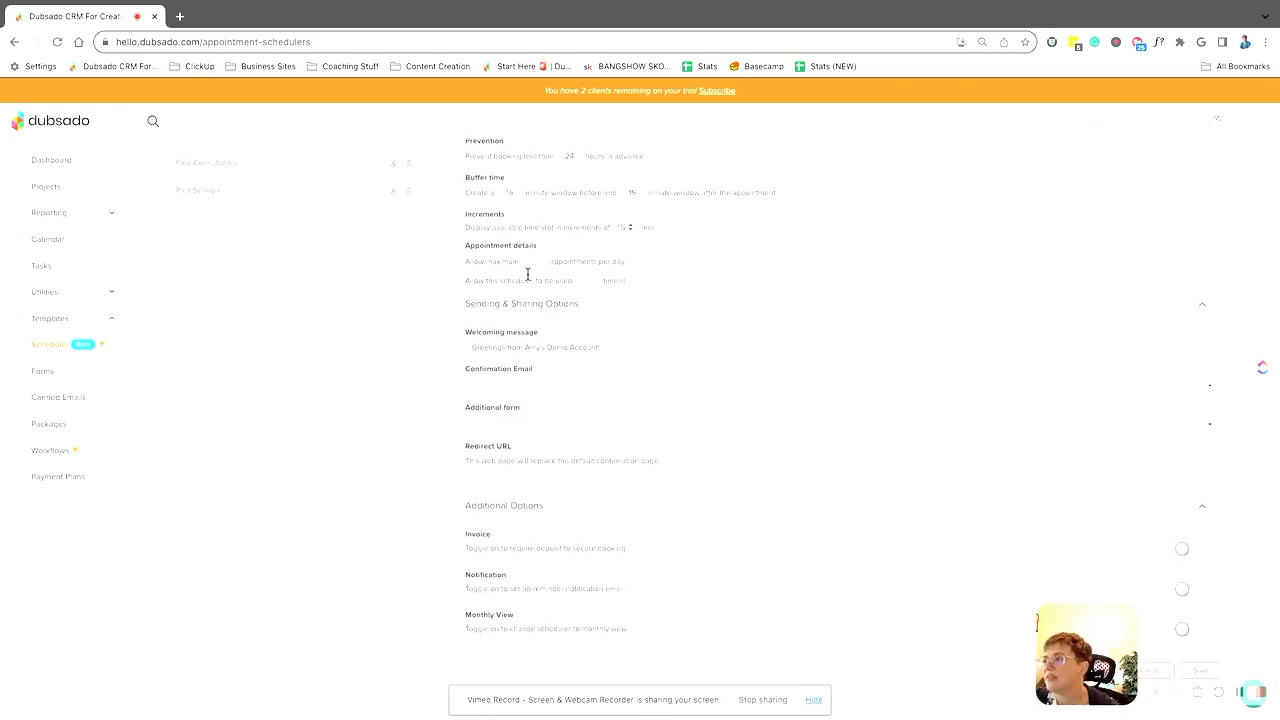
pyautogui.click(522, 261)
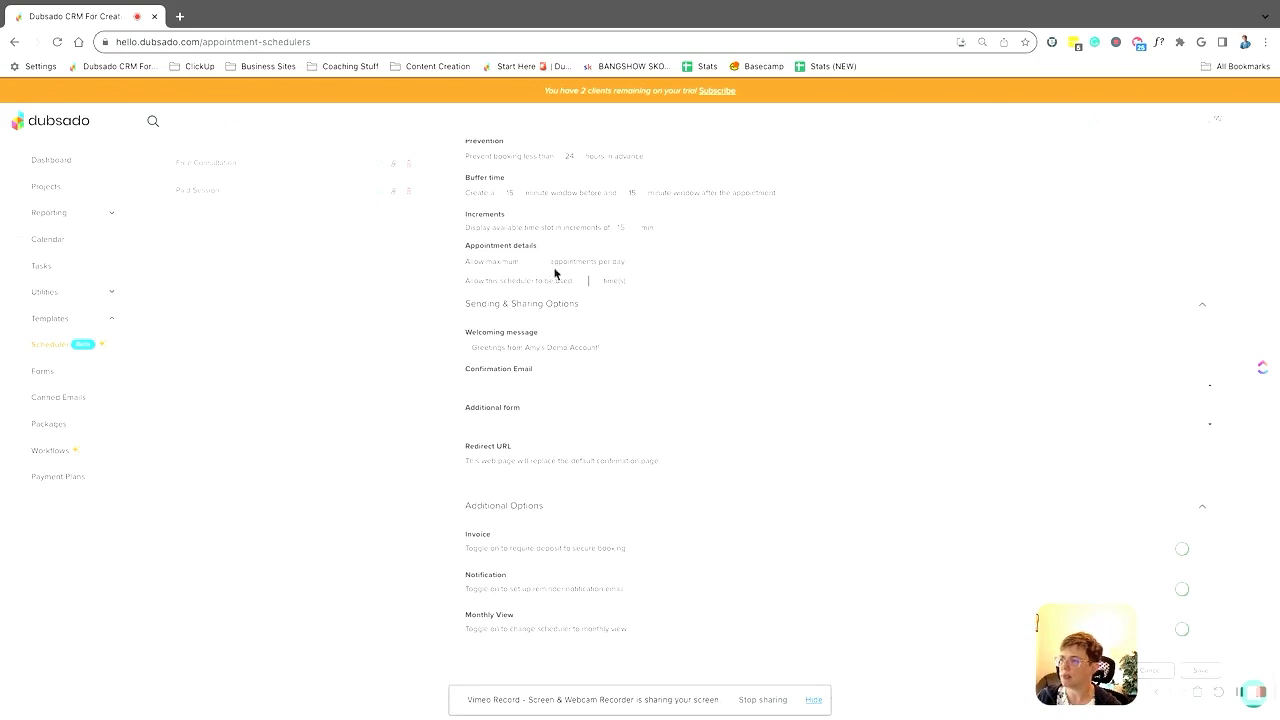
pyautogui.scroll(-1, 577, 374)
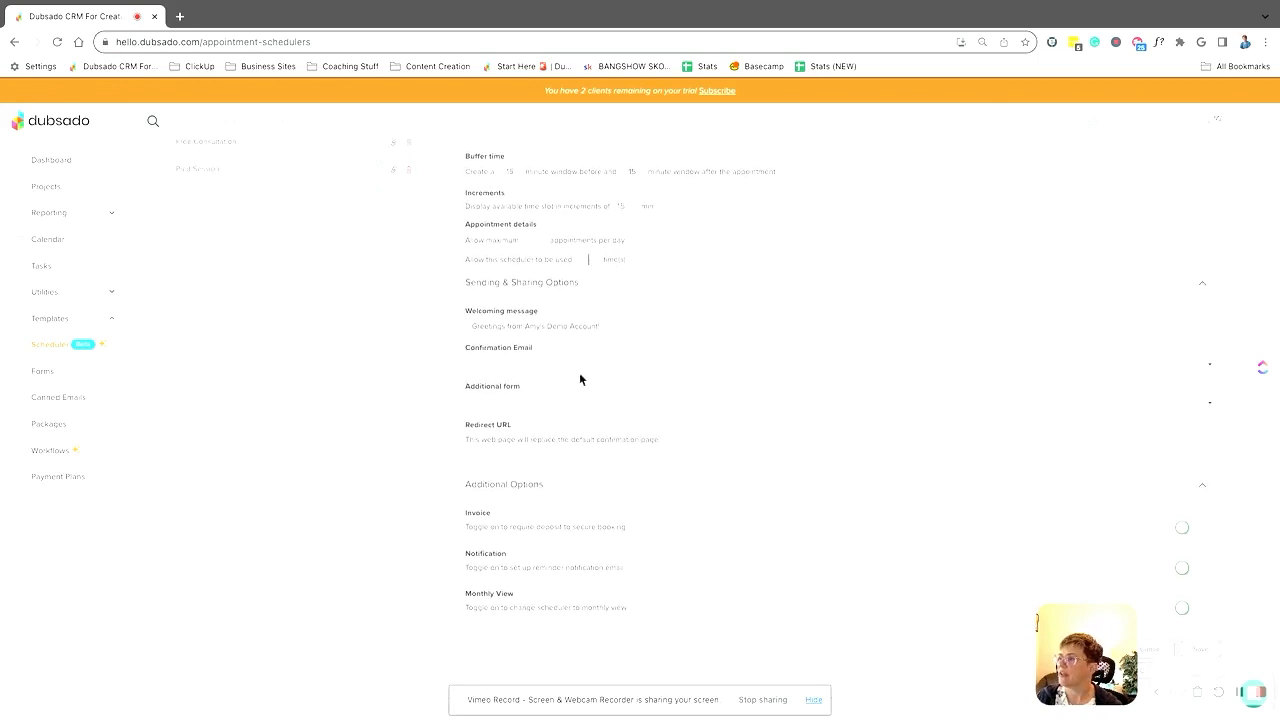
pyautogui.tripleClick(602, 326)
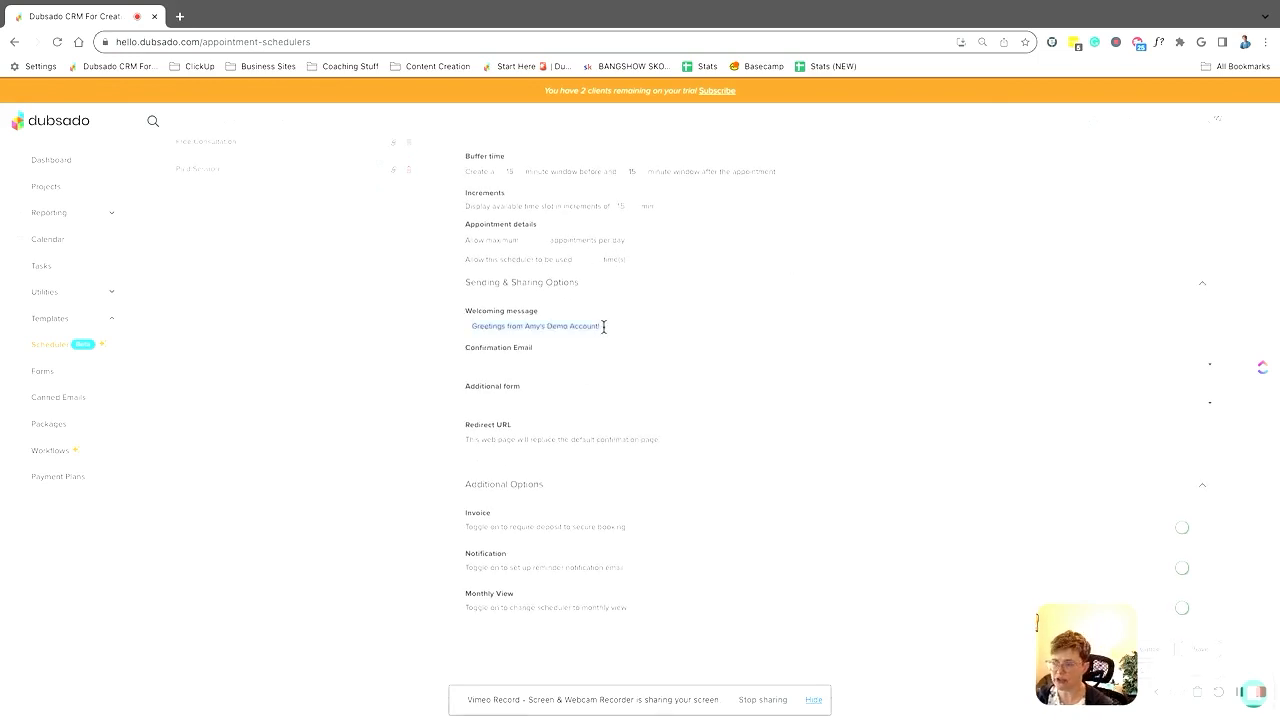
pyautogui.write('We')
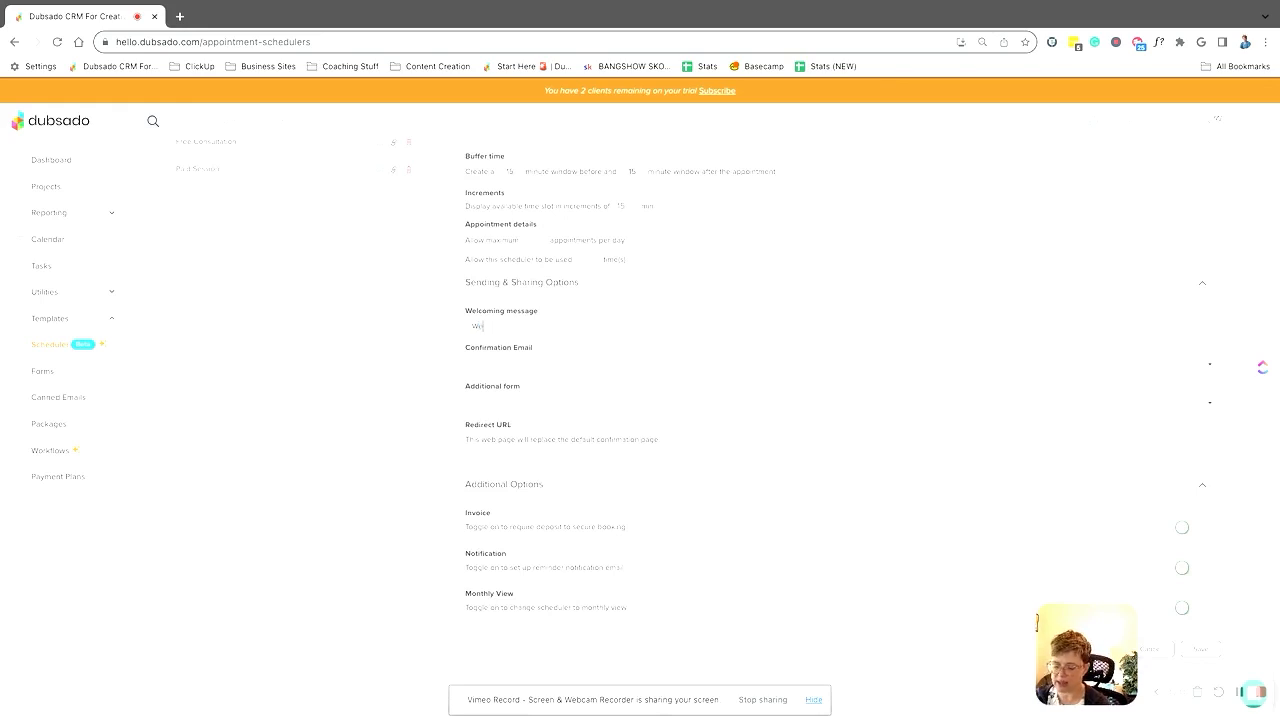
pyautogui.write('lcome to Amy Gould &')
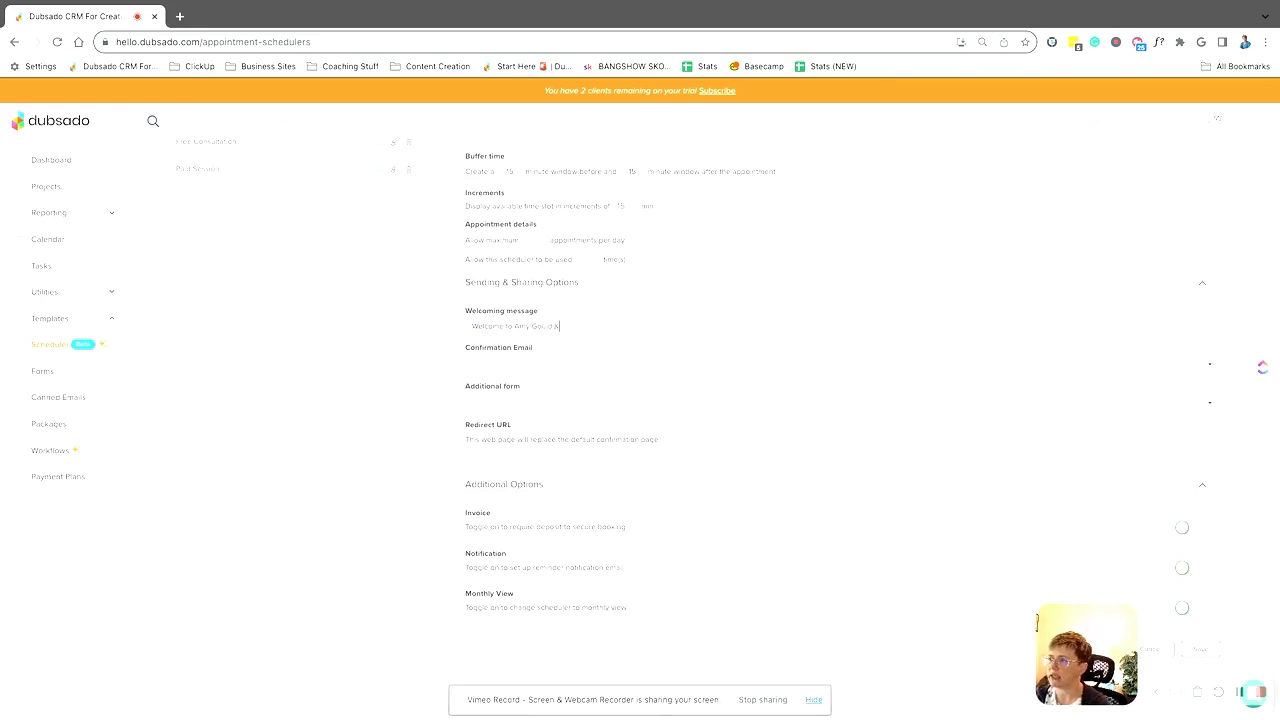
pyautogui.write(' Co! We')
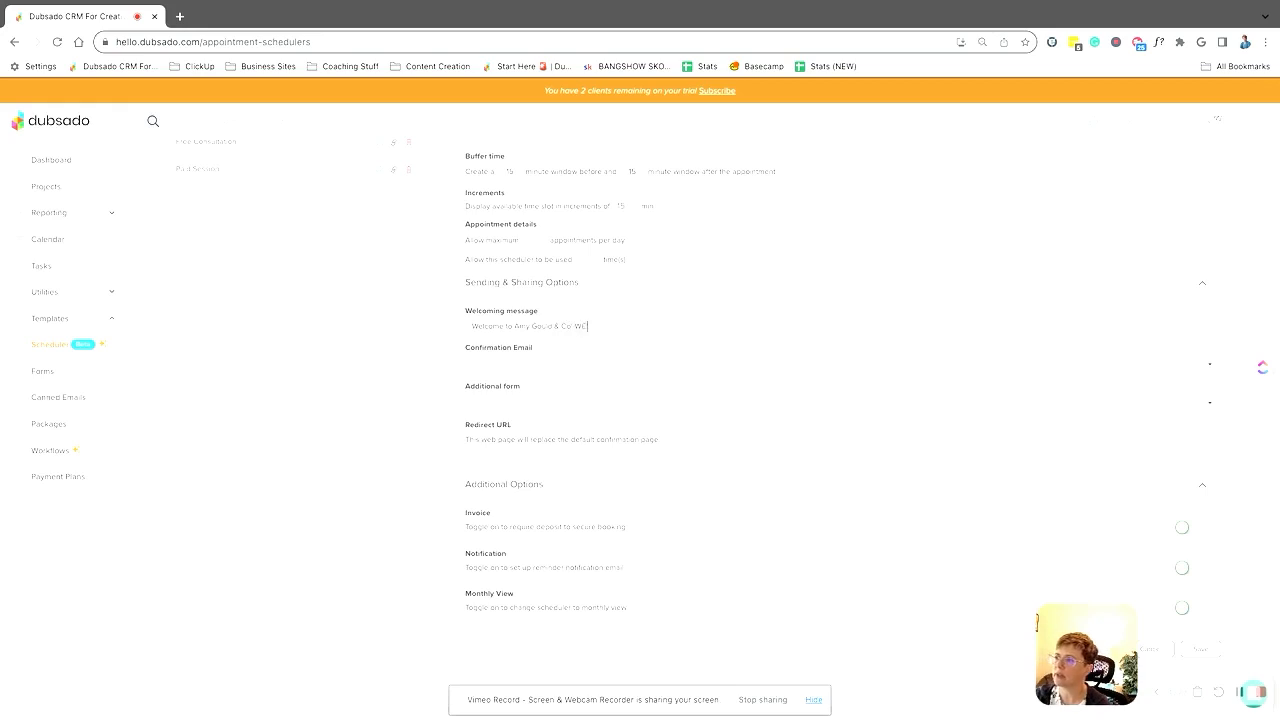
pyautogui.write("'re glad you")
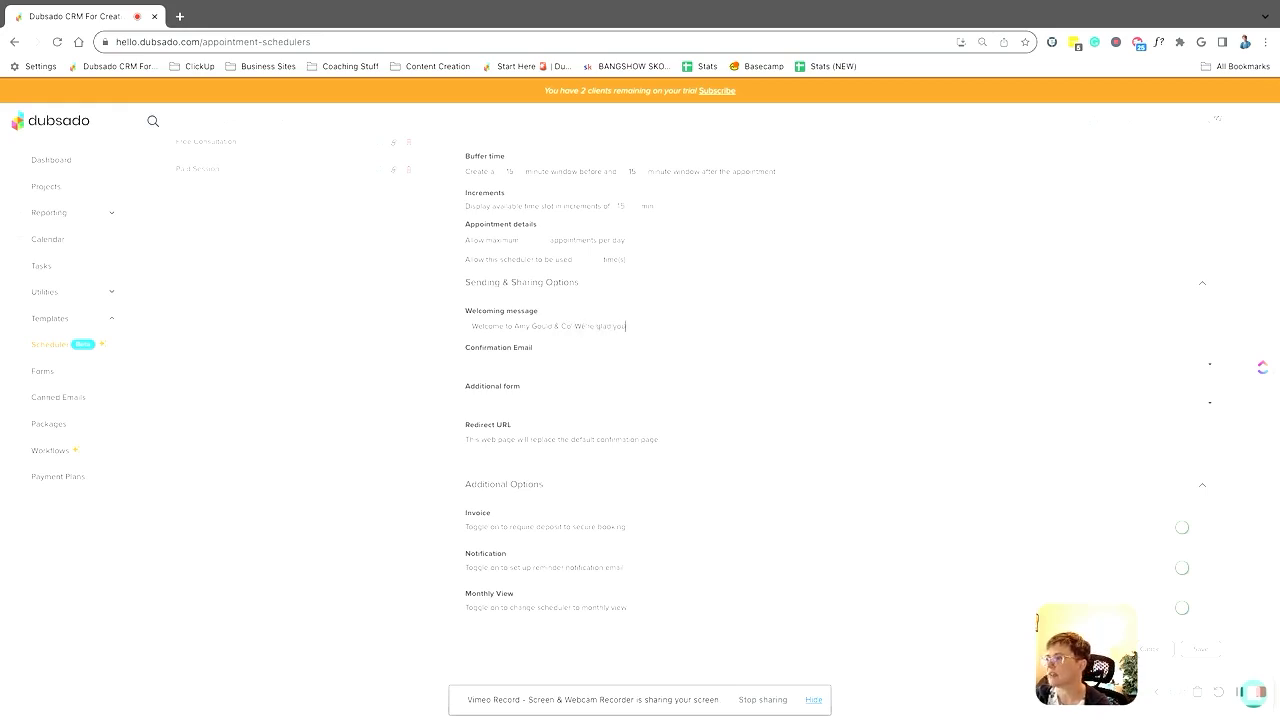
pyautogui.write("'re here!")
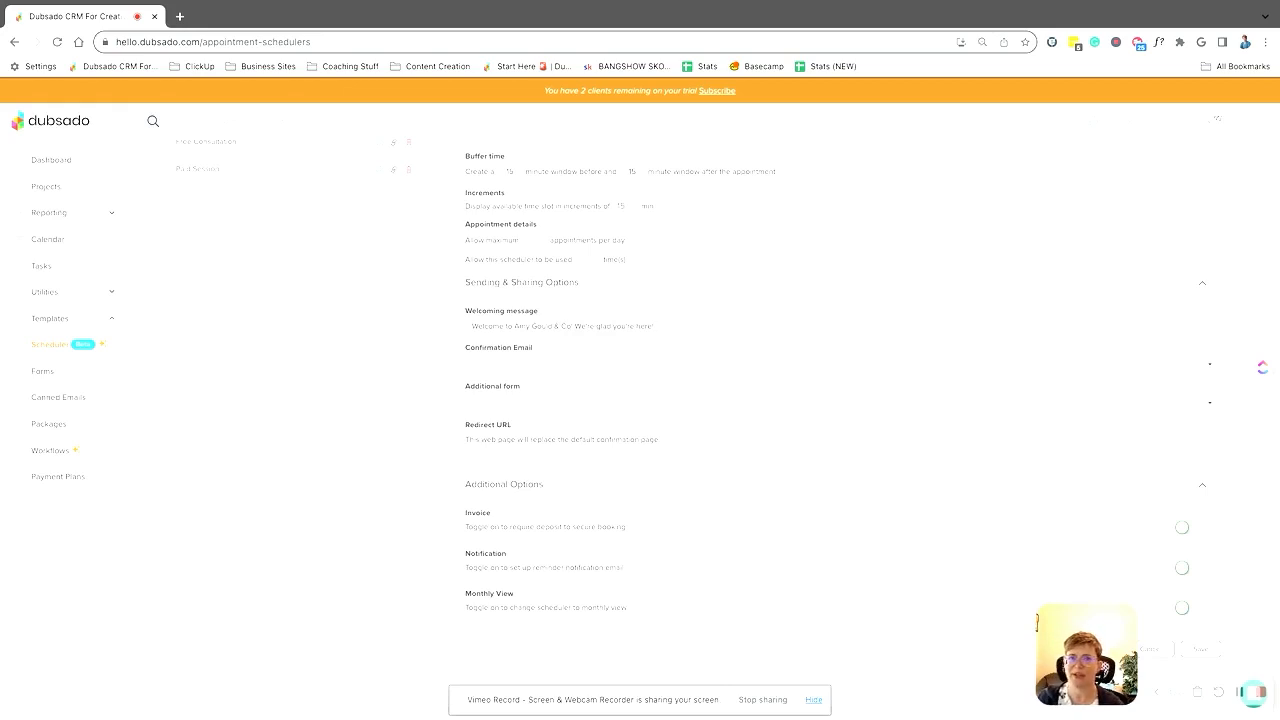
# Step: Look through the canned emails available for the scheduler's confirmation email
pyautogui.click(506, 369)
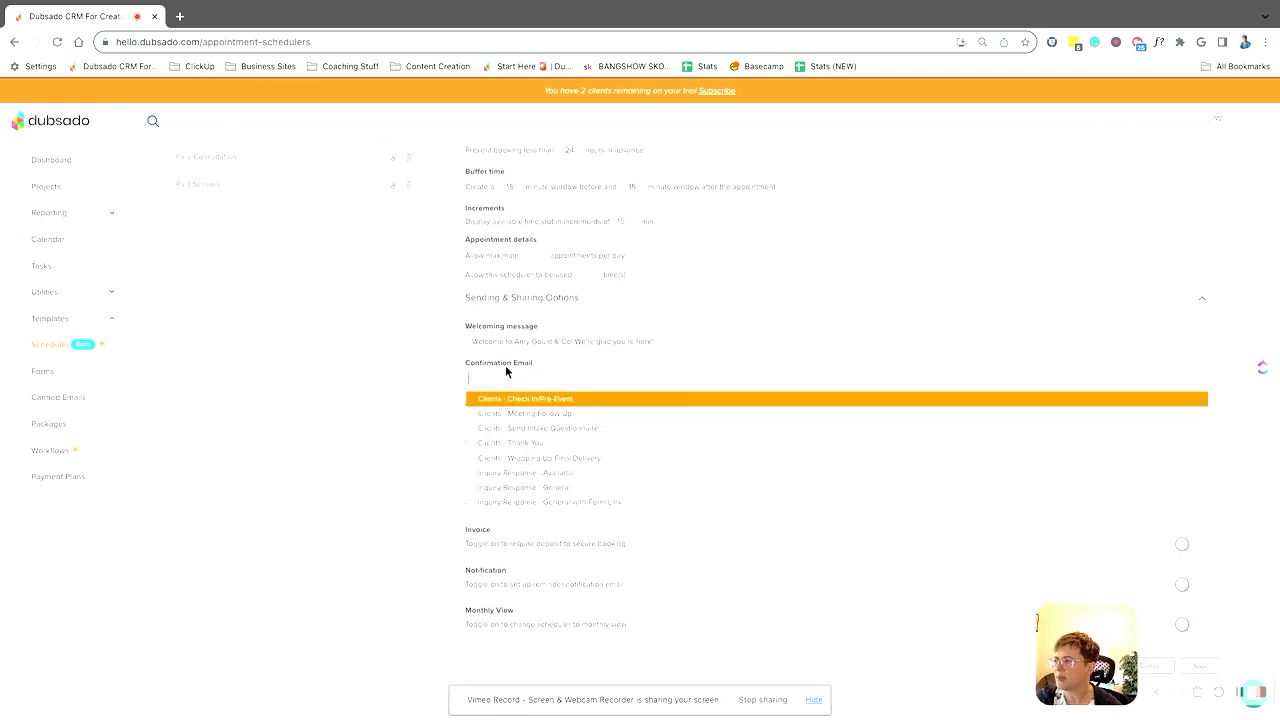
pyautogui.scroll(-5, 541, 433)
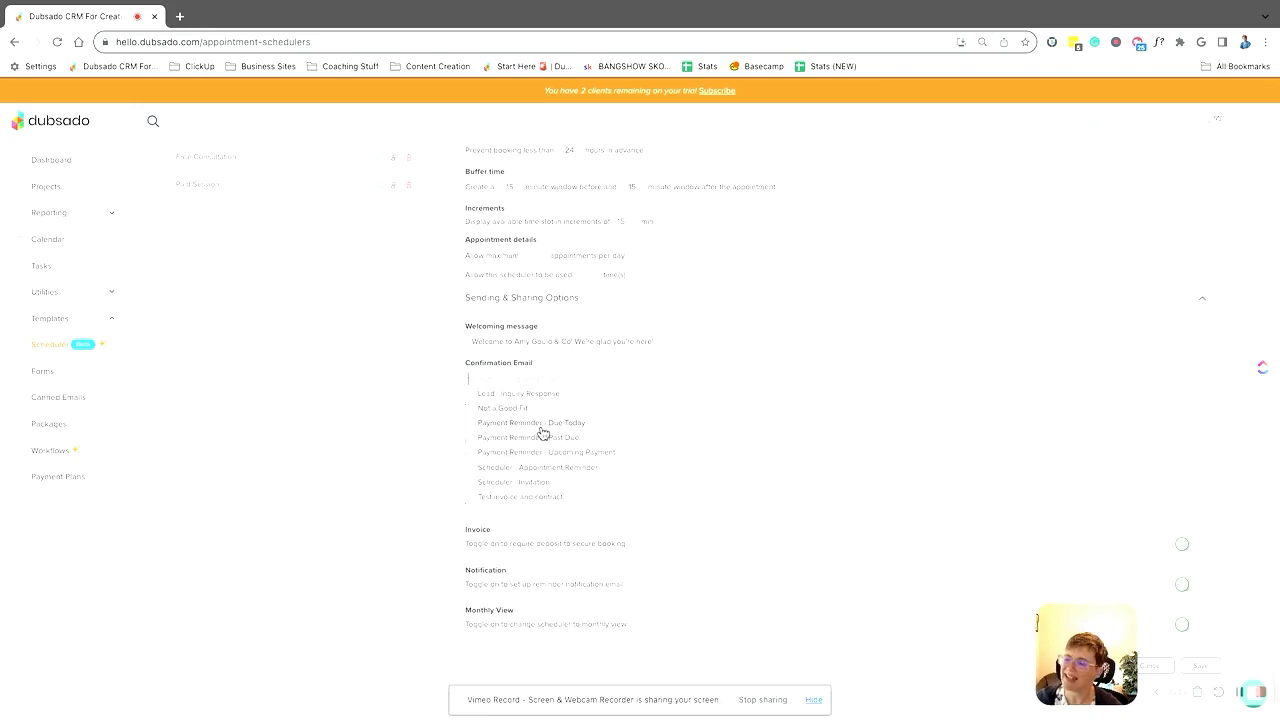
pyautogui.scroll(-1, 543, 437)
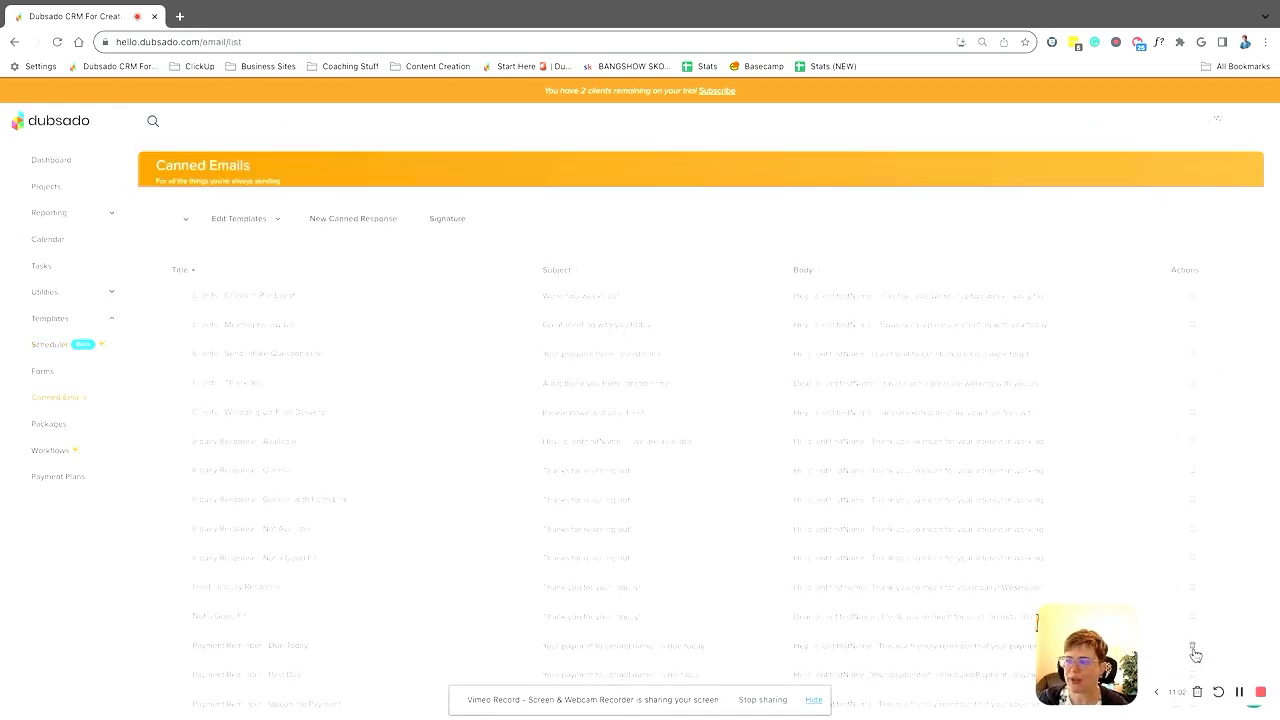
# Step: Review the Discovery Call canned emails, return to the scheduler template, and choose Scheduler - Discovery Call - Confirmation as the confirmation email
pyautogui.moveTo(474, 7)
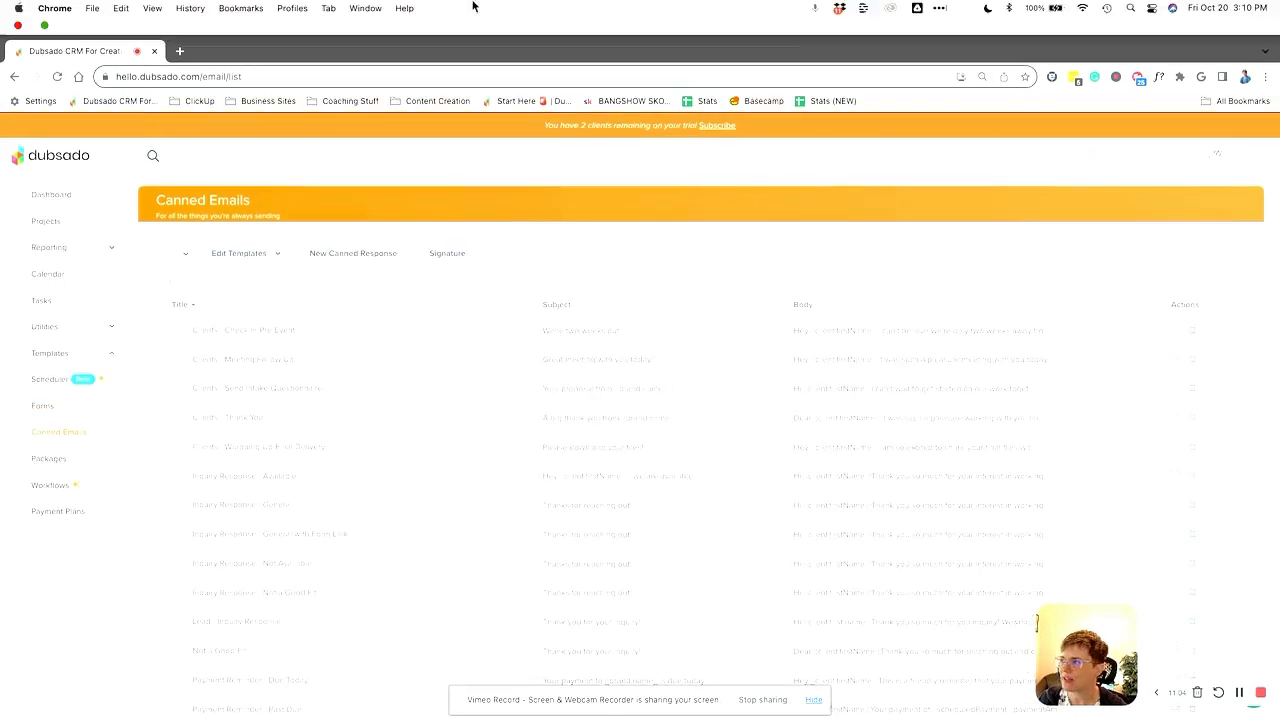
pyautogui.scroll(-3, 257, 511)
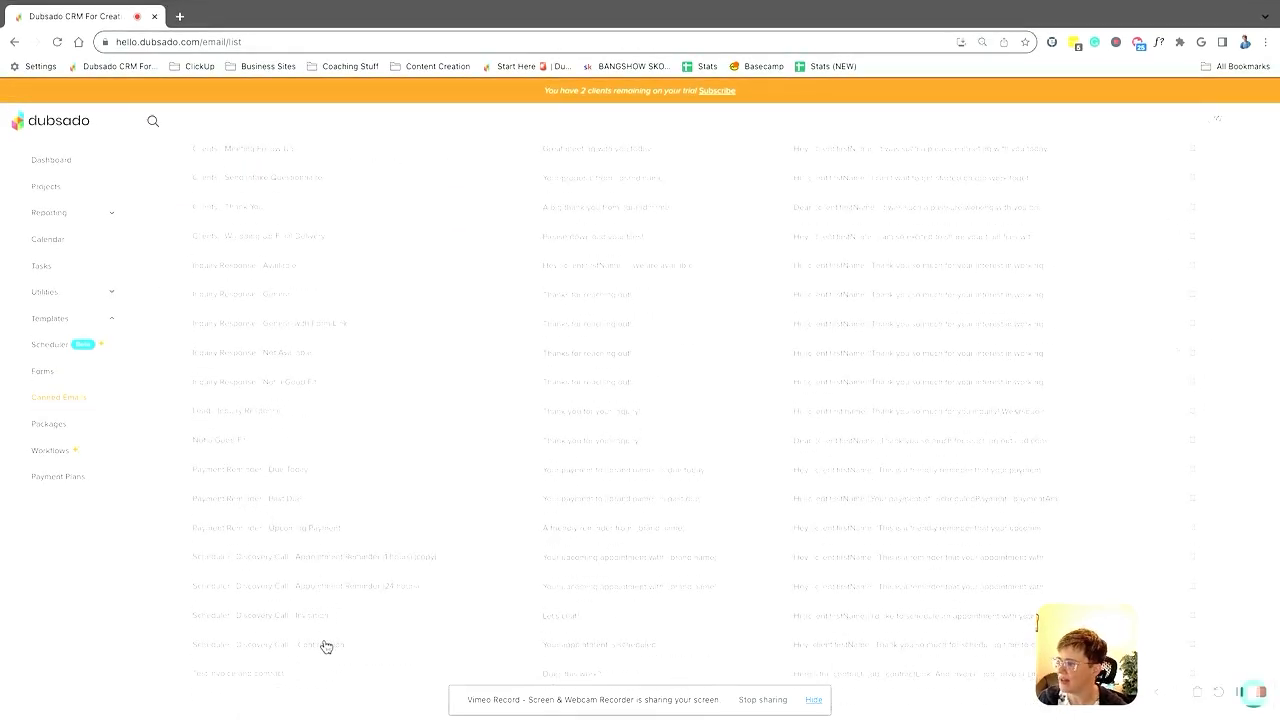
pyautogui.click(61, 346)
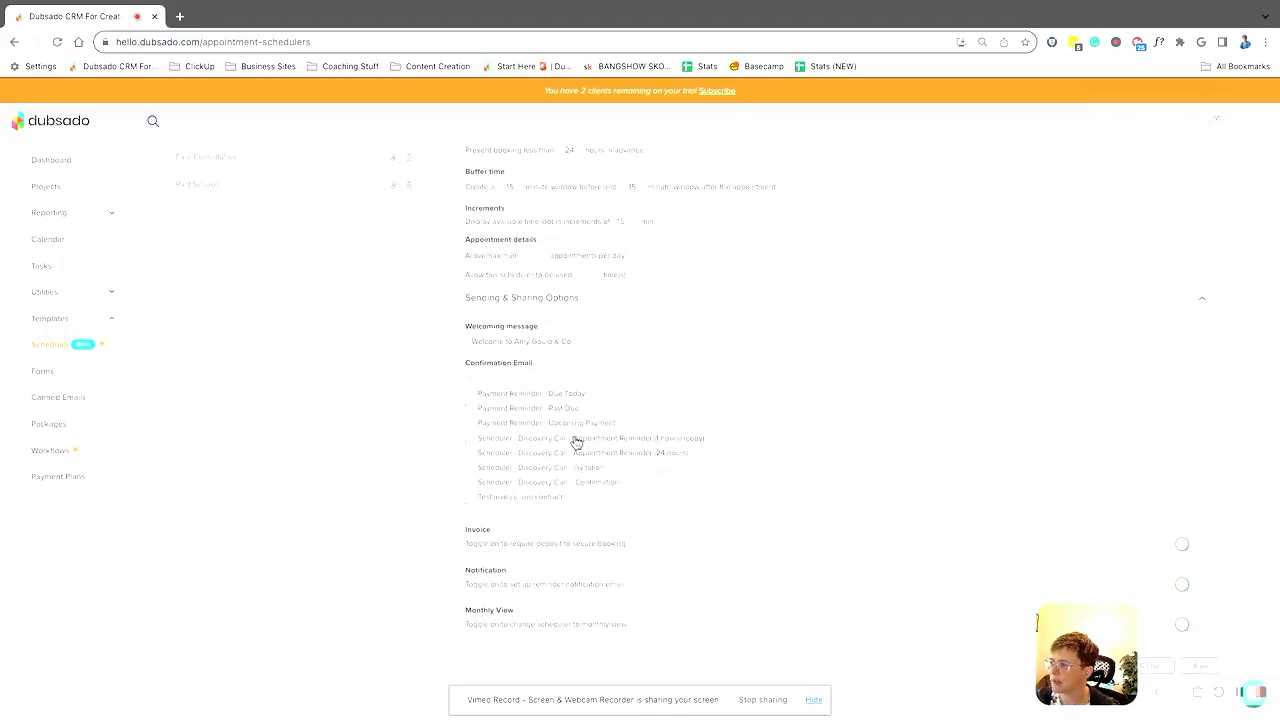
pyautogui.click(589, 487)
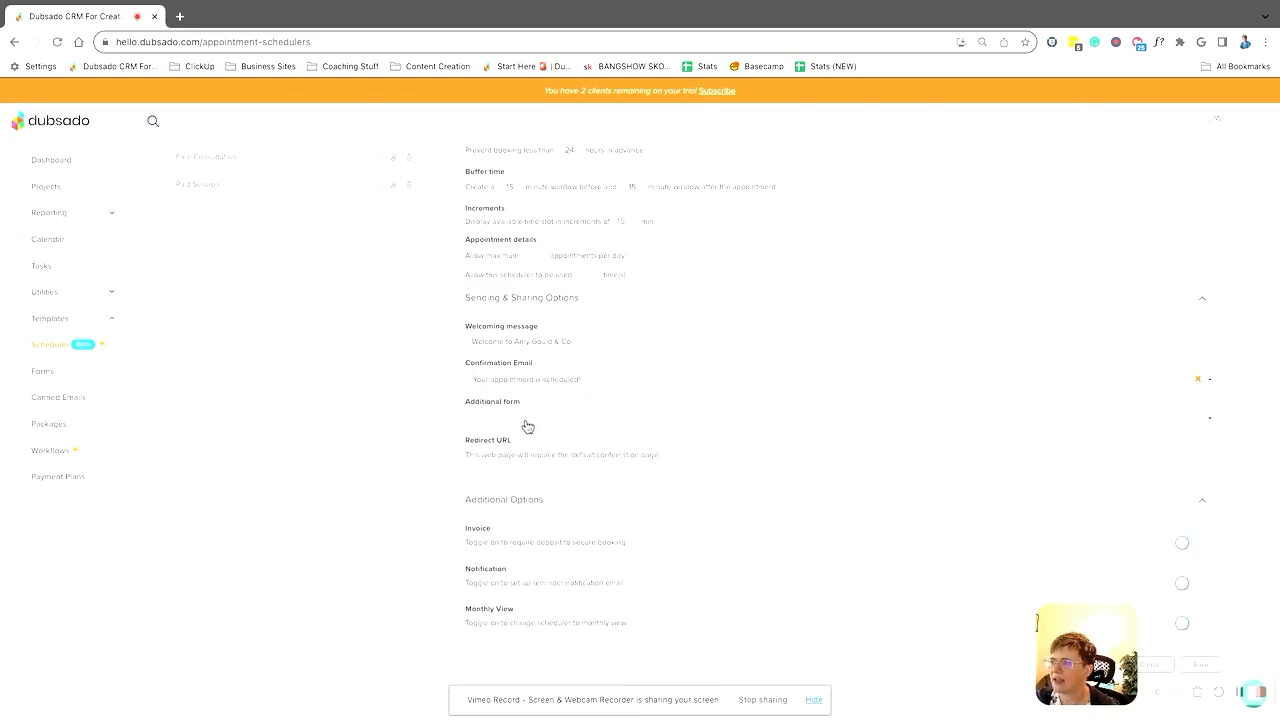
# Step: Attach the Wedding Lead Capture Form as the scheduler's additional form
pyautogui.click(526, 424)
pyautogui.scroll(-3, 561, 508)
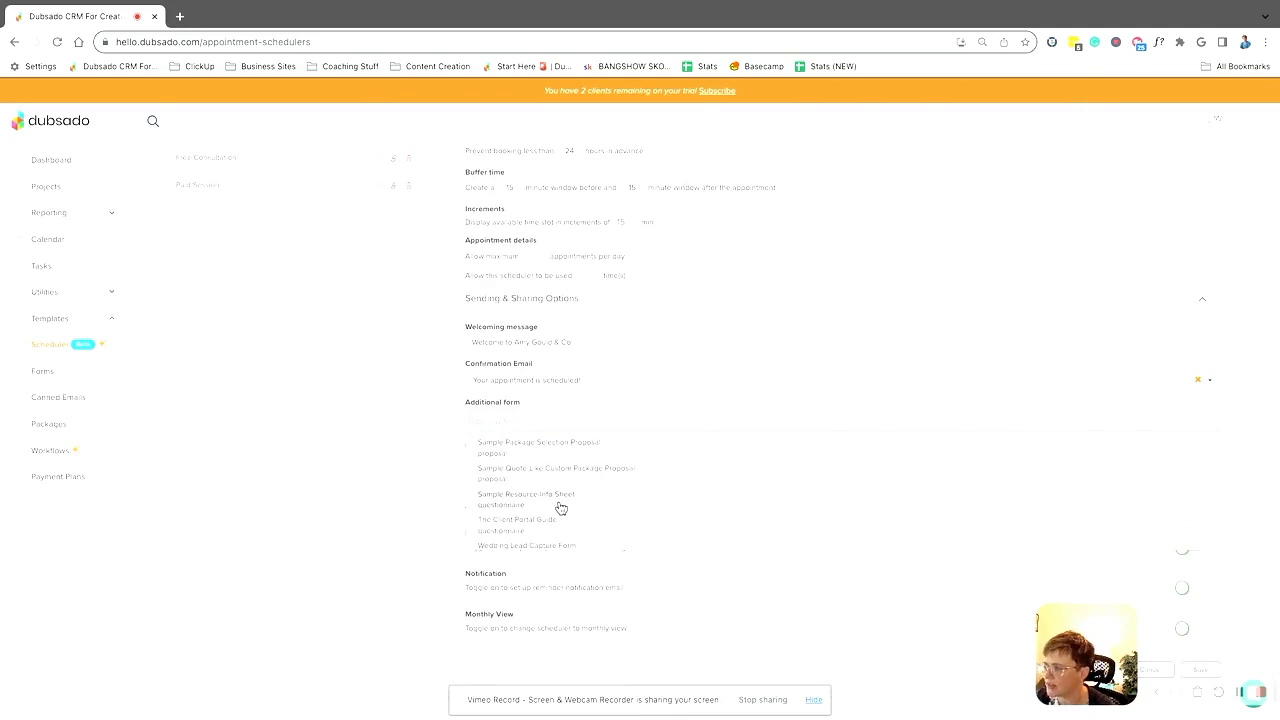
pyautogui.scroll(-2, 561, 508)
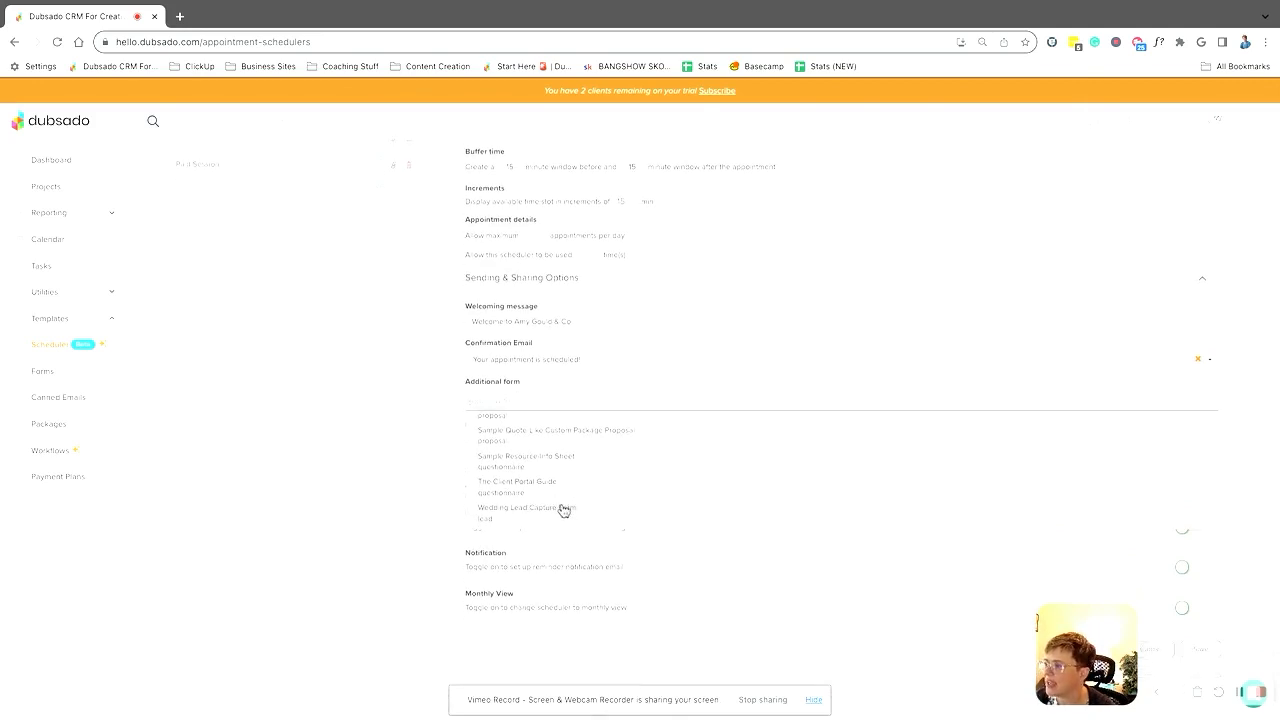
pyautogui.click(566, 517)
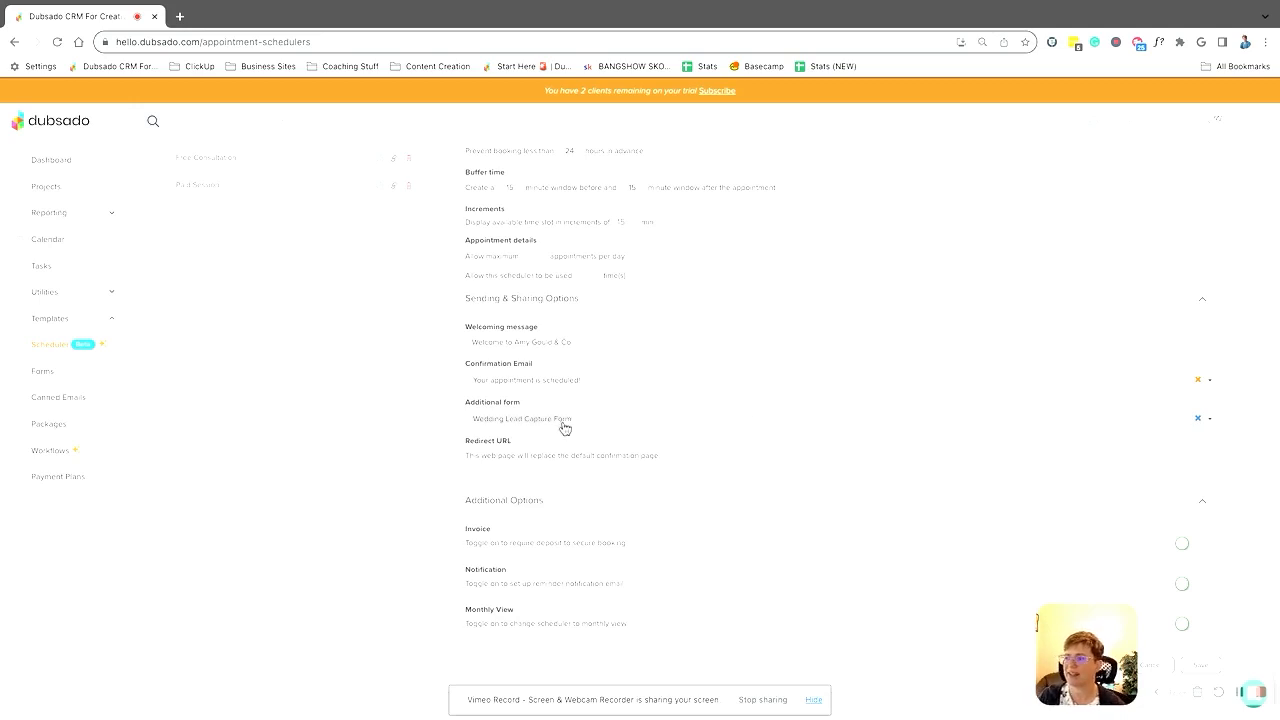
# Step: Turn on the scheduler's invoice option and create a new line item priced at $350
pyautogui.scroll(-1, 571, 463)
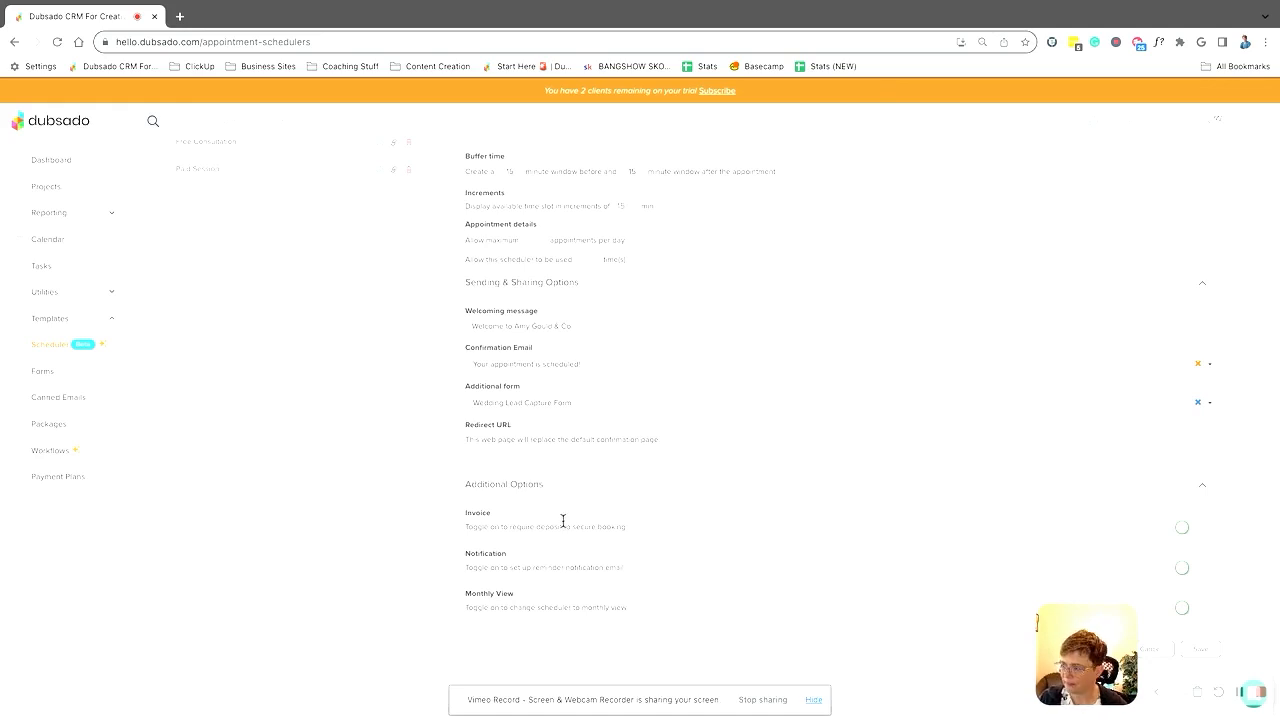
pyautogui.click(1183, 528)
pyautogui.scroll(-1, 889, 528)
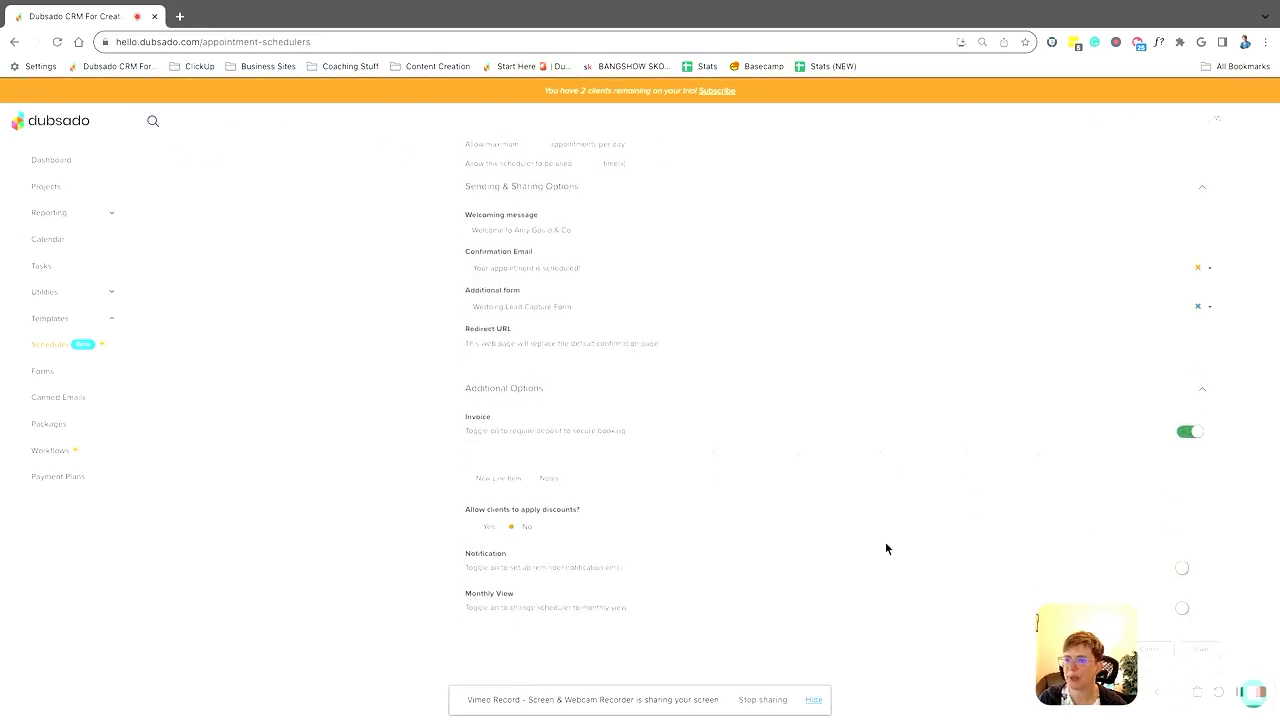
pyautogui.click(502, 481)
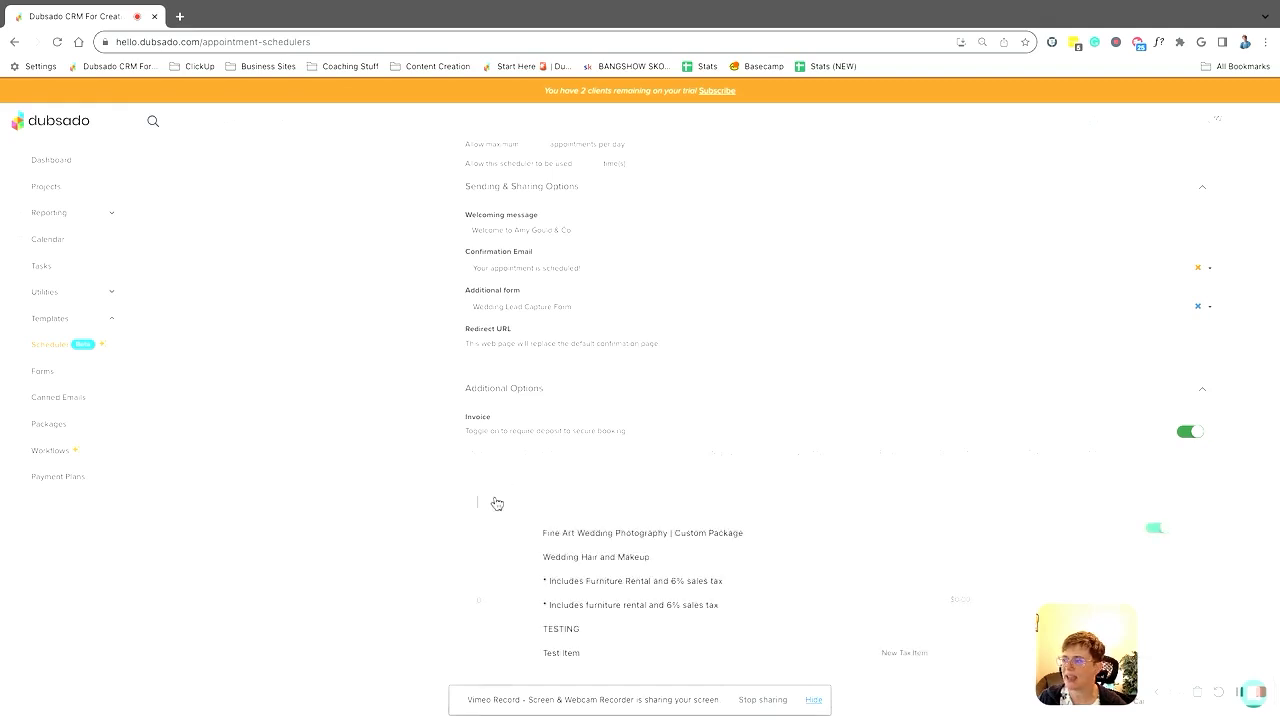
pyautogui.scroll(-1, 497, 503)
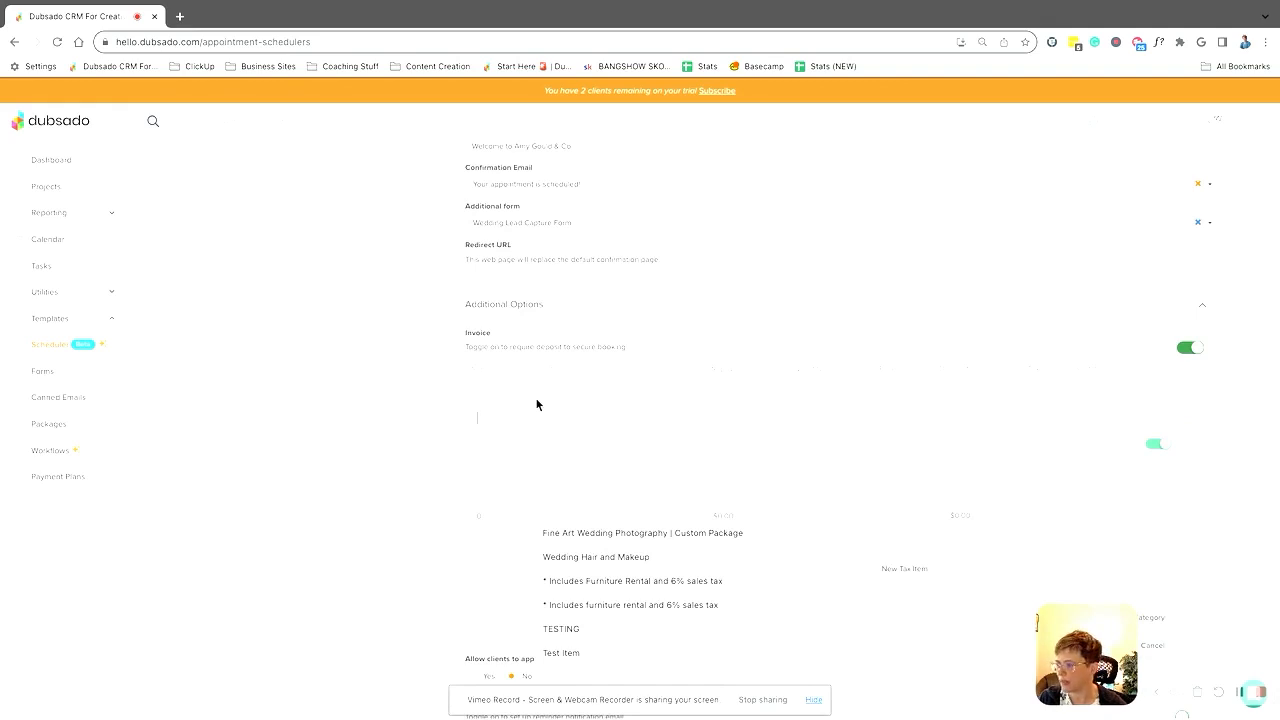
pyautogui.write('mi')
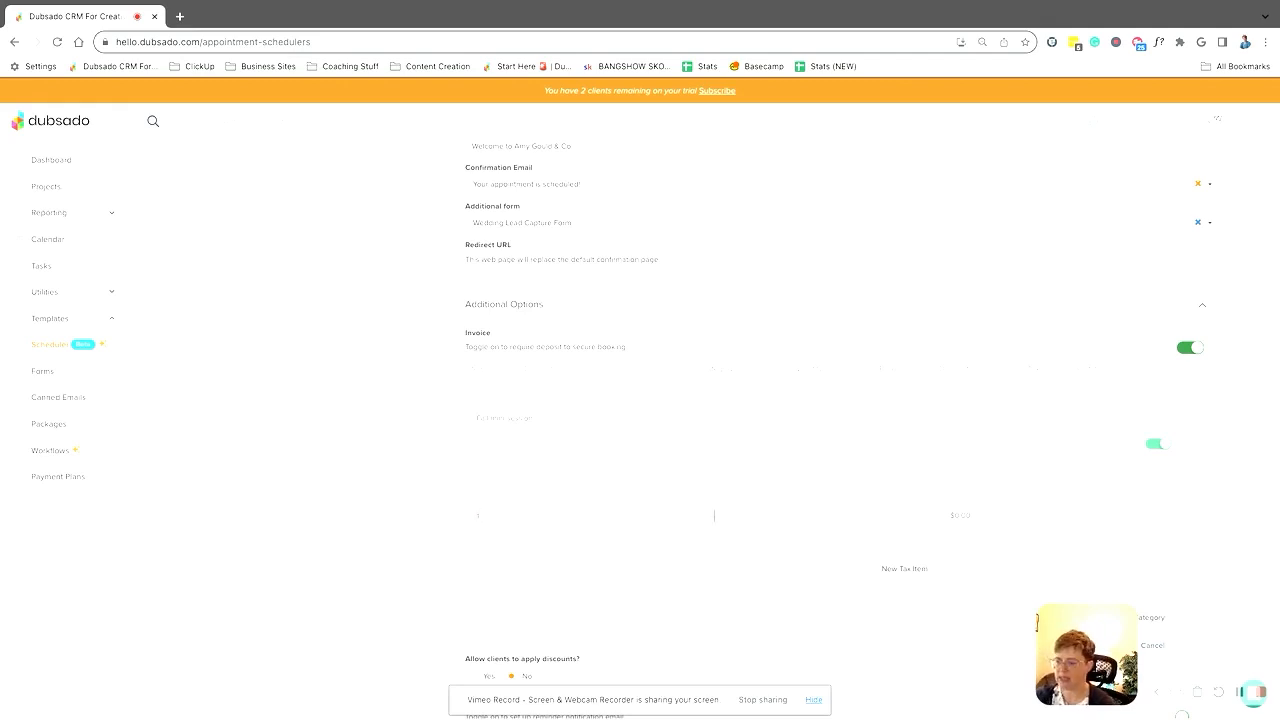
pyautogui.write('350')
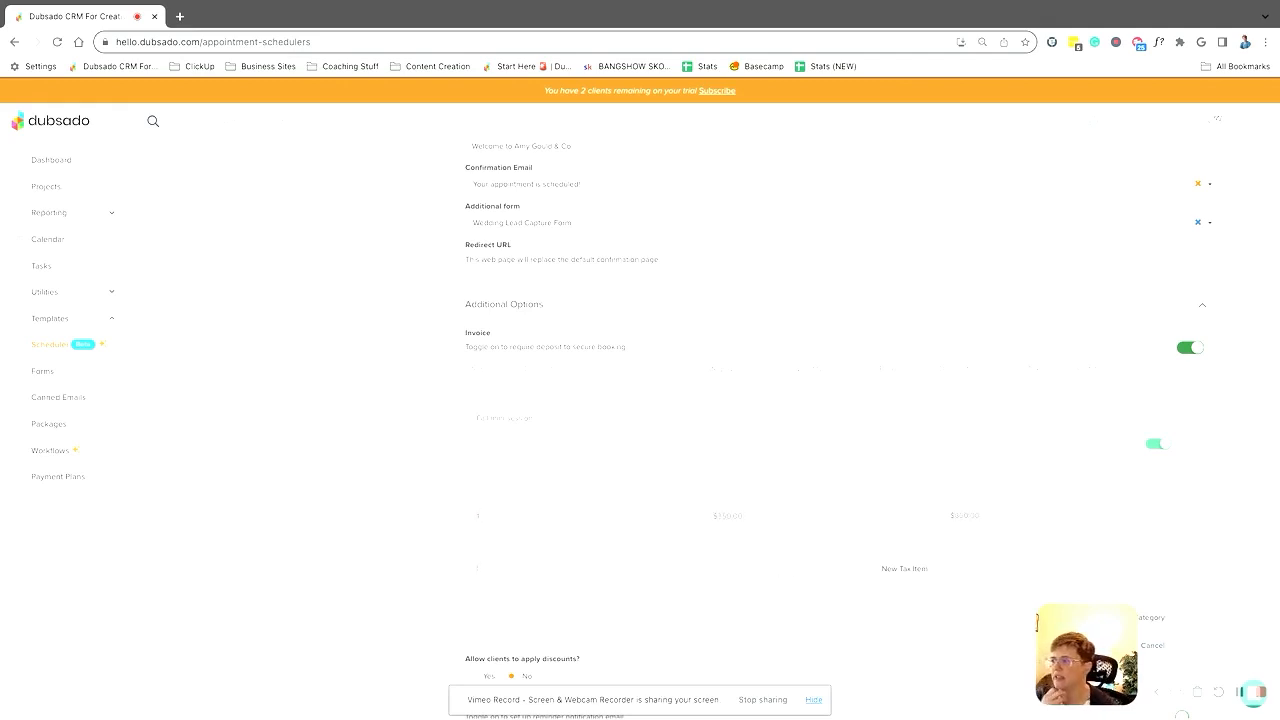
# Step: Describe the invoice line item as a 30-minute mentorship and assign it the Dubsado Consultation - Services category
pyautogui.click(496, 473)
pyautogui.write('30 m')
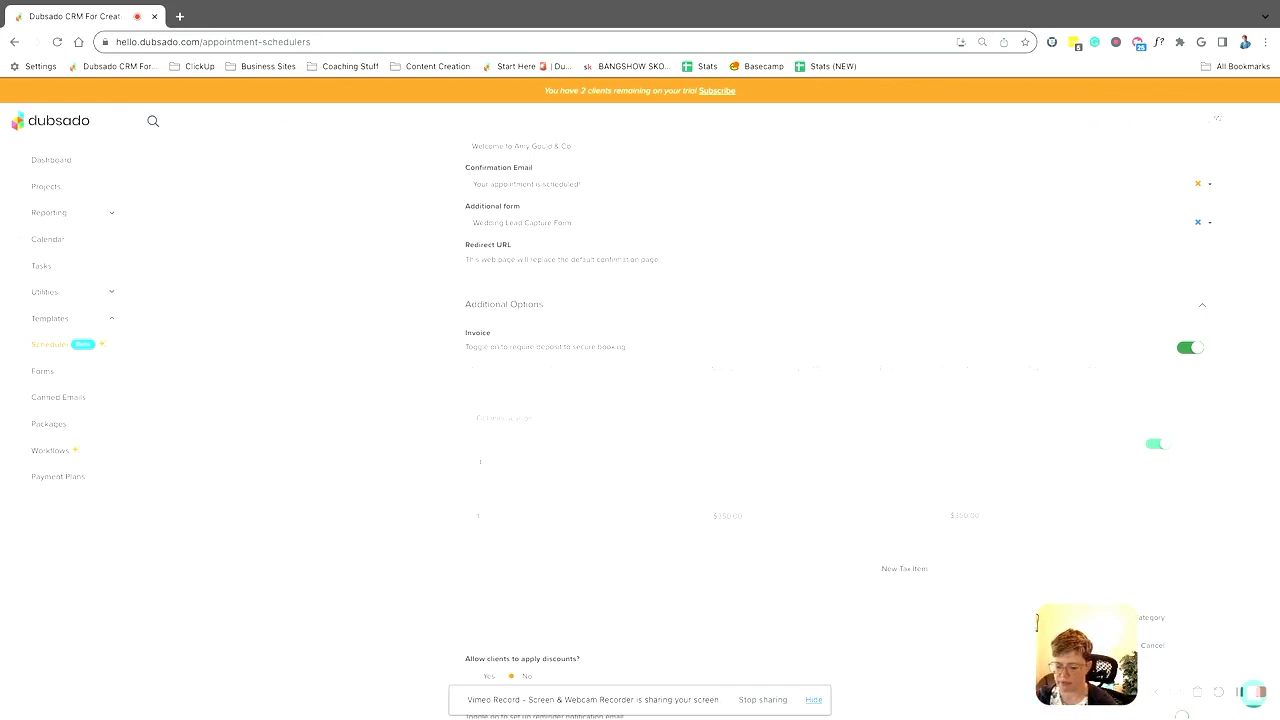
pyautogui.write('ing Fee')
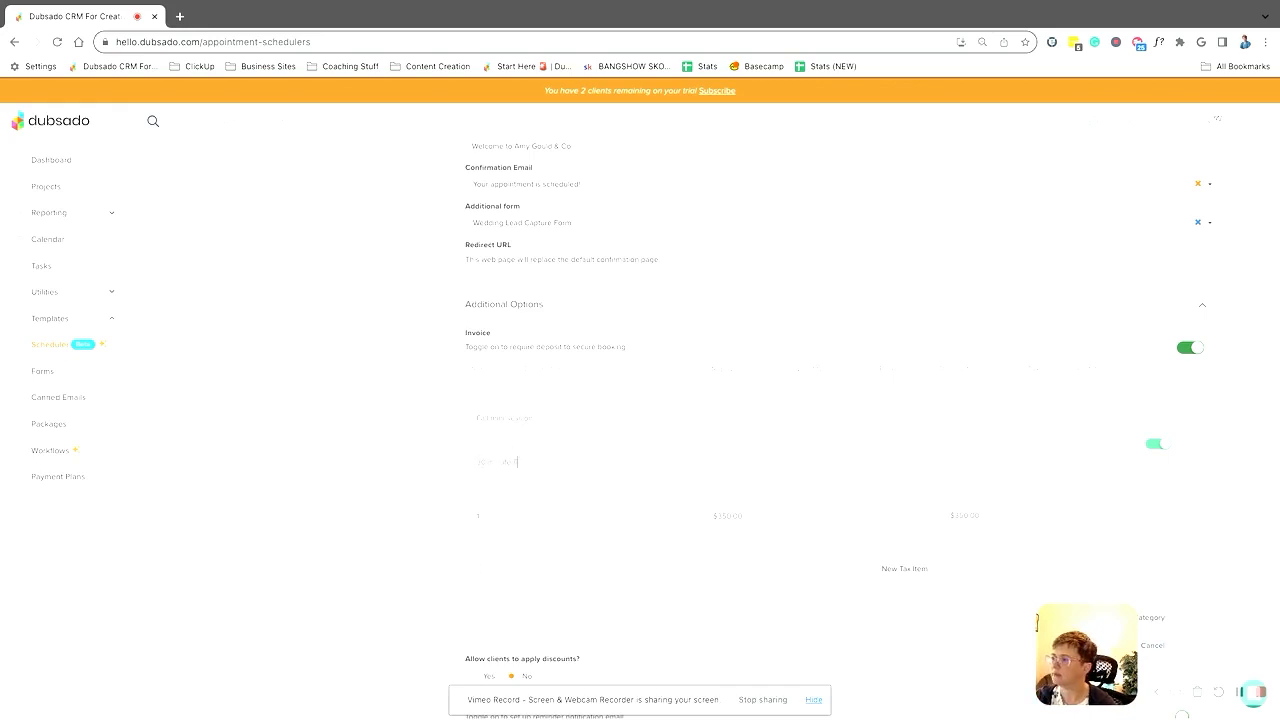
pyautogui.write('ll Mentorship')
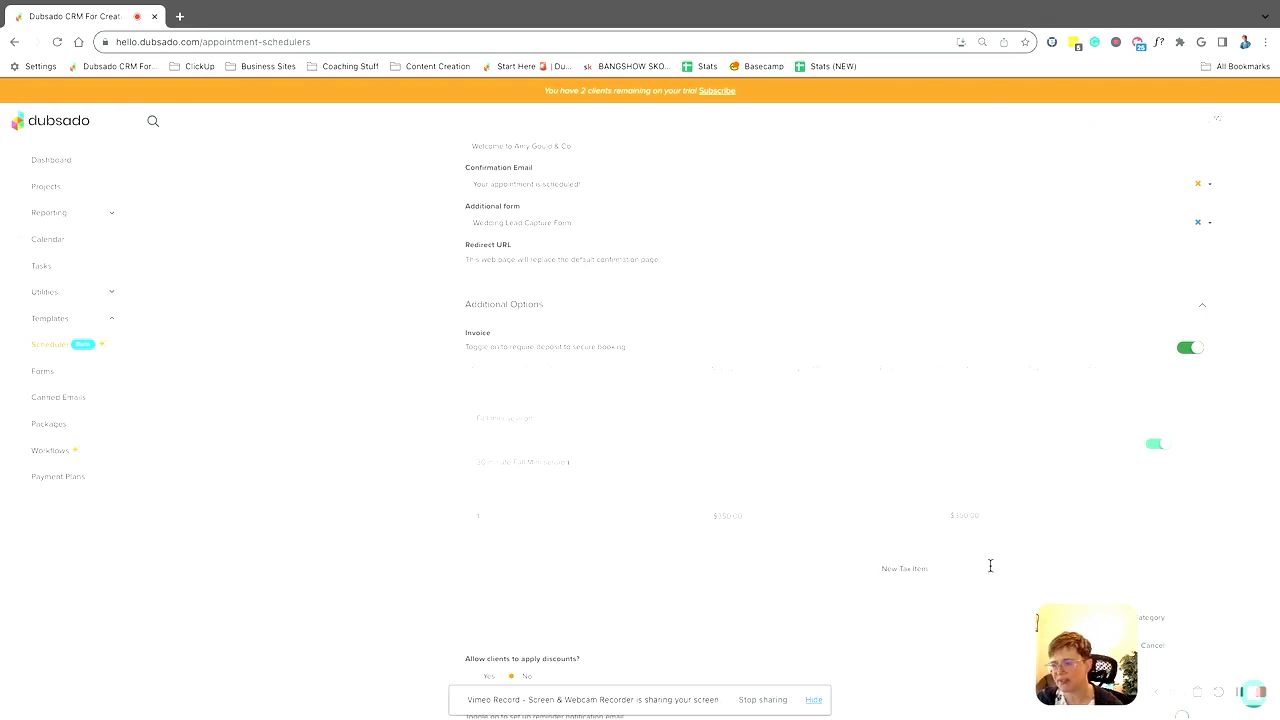
pyautogui.click(519, 619)
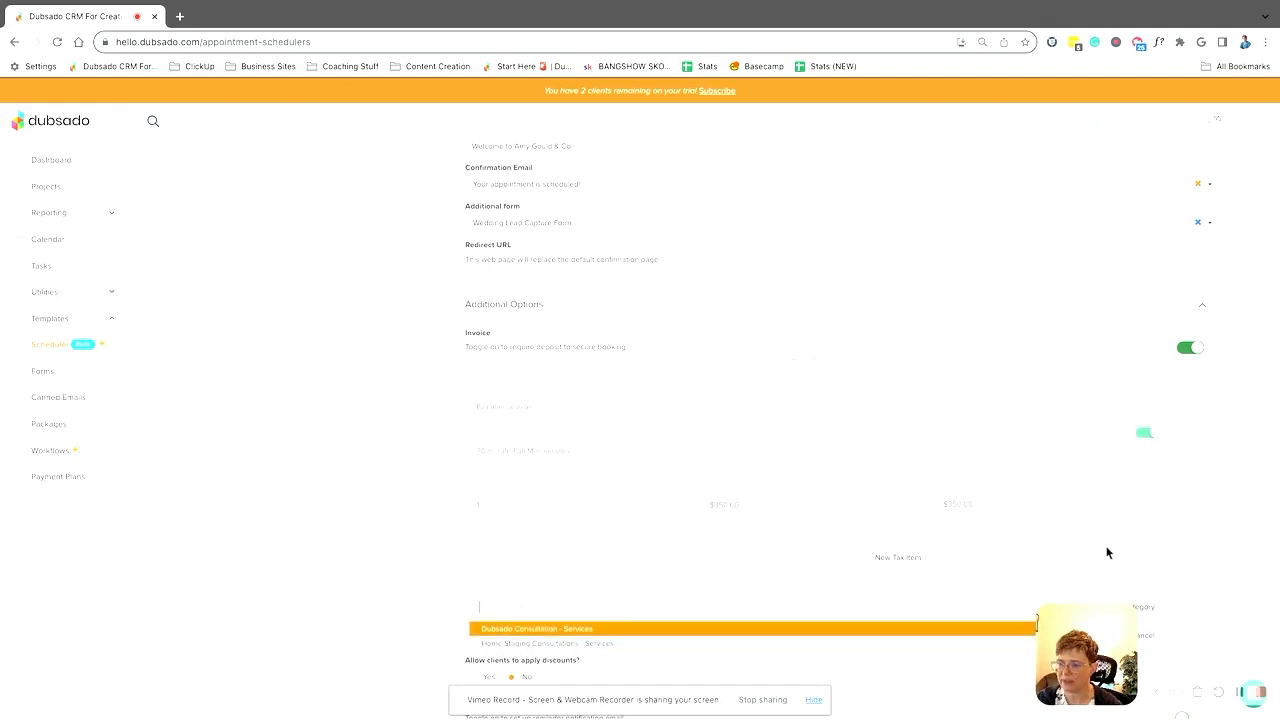
pyautogui.click(480, 629)
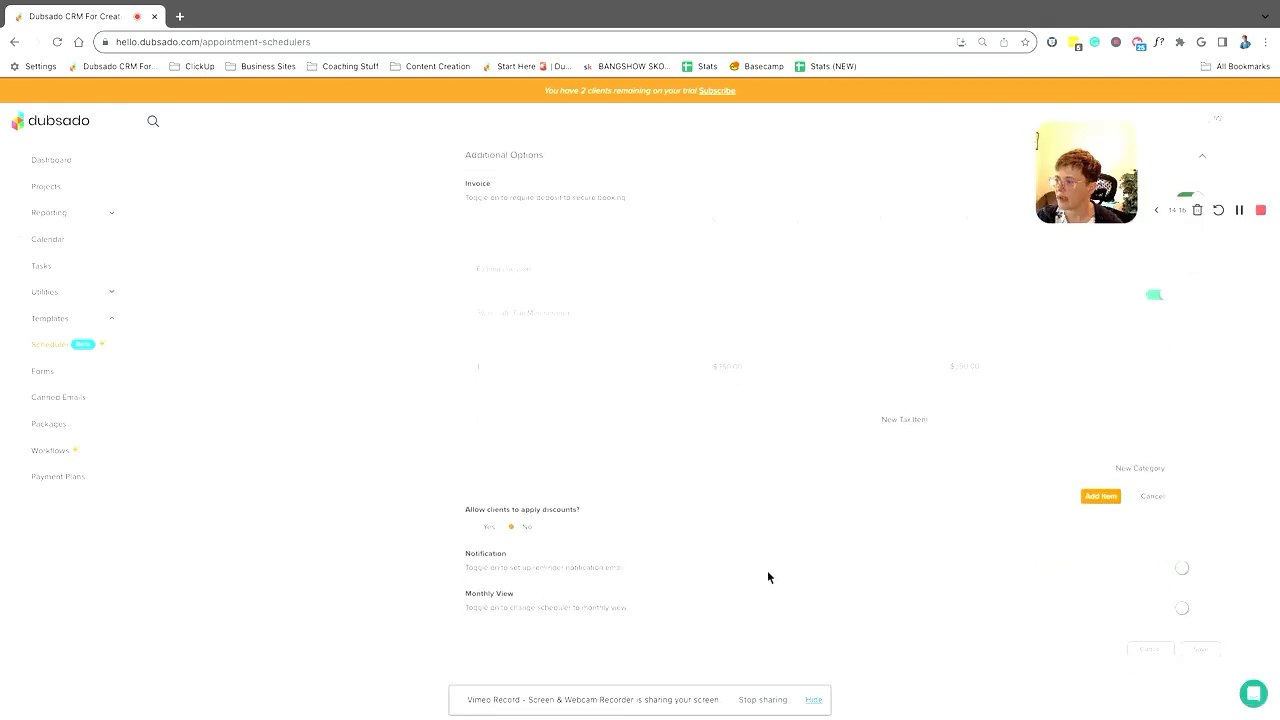
# Step: Allow clients to apply discounts on the scheduler's invoice and choose the Back to School discount
pyautogui.click(474, 530)
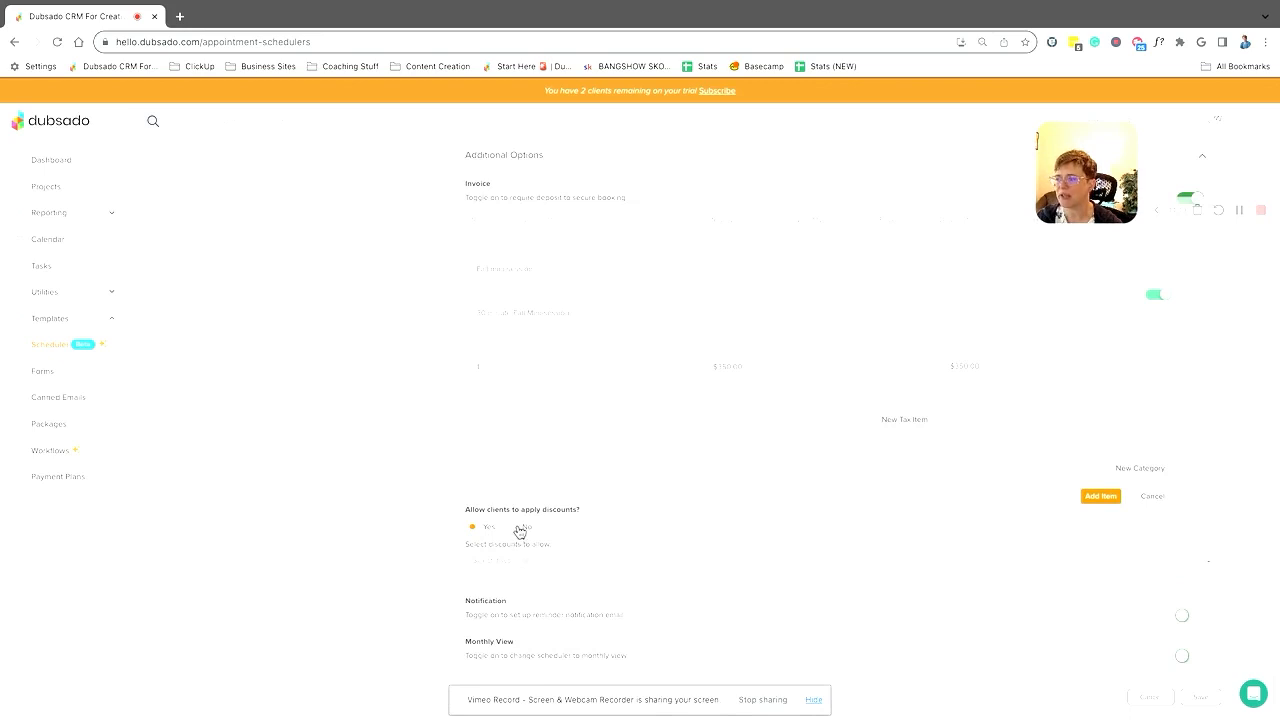
pyautogui.click(526, 563)
pyautogui.click(528, 610)
pyautogui.click(686, 530)
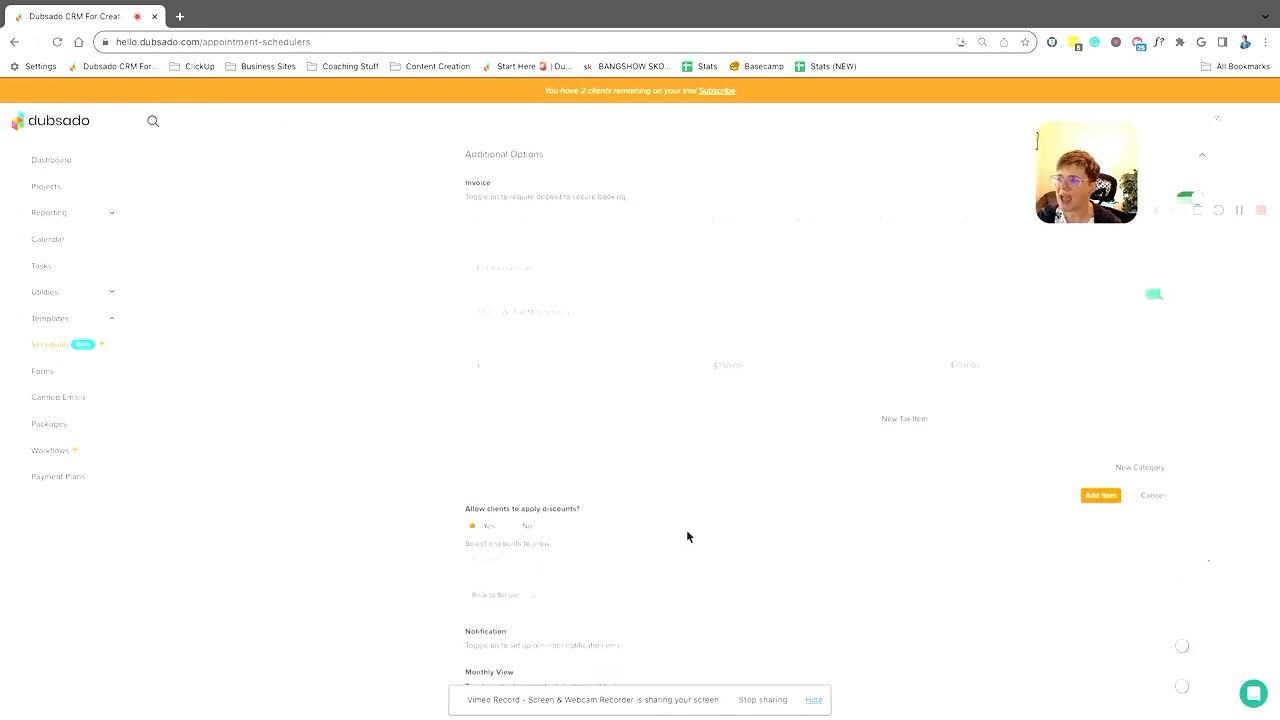
# Step: Turn on reminder notifications and add an appointment reminder email sent 24 hours prior
pyautogui.scroll(-1, 687, 537)
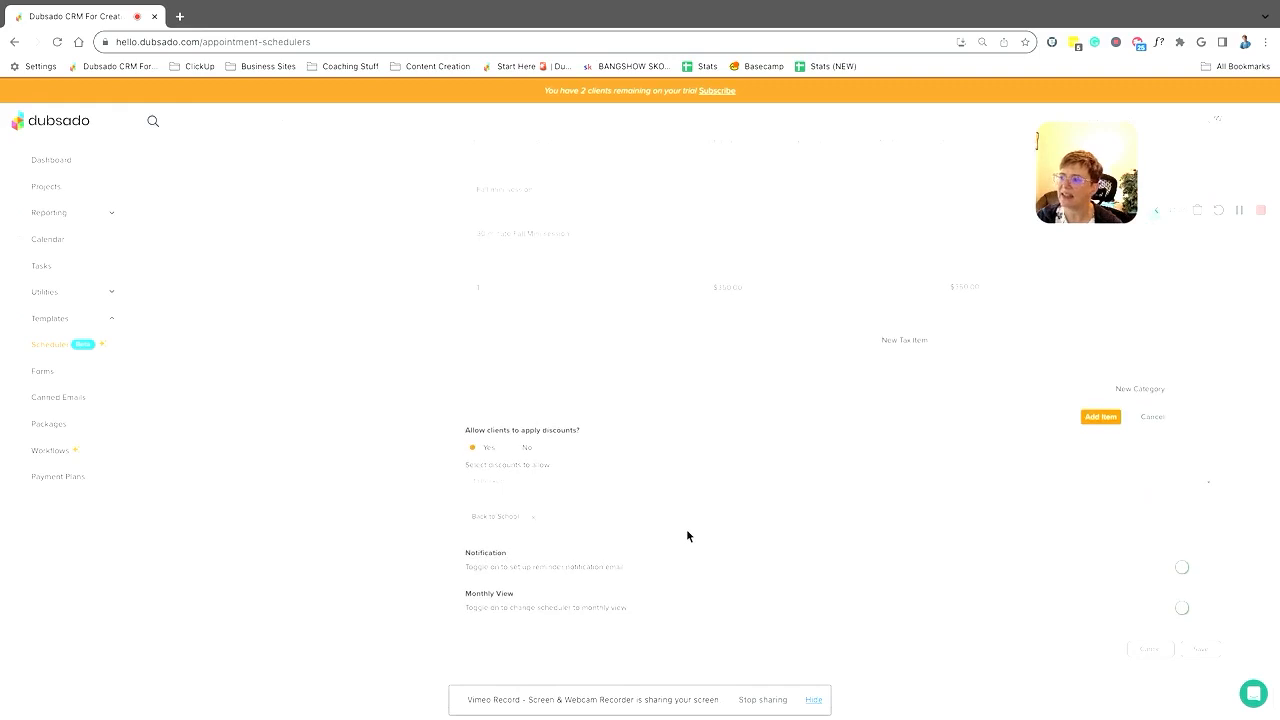
pyautogui.click(1185, 570)
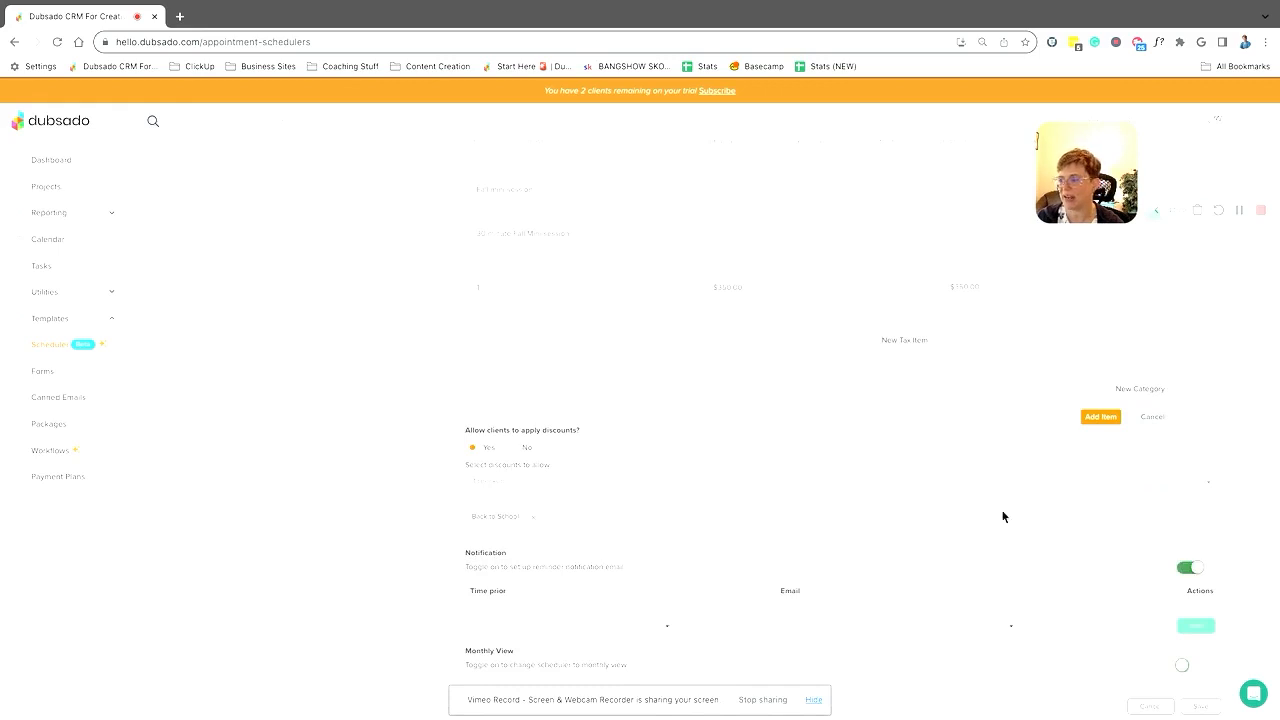
pyautogui.scroll(-1, 706, 391)
pyautogui.click(481, 566)
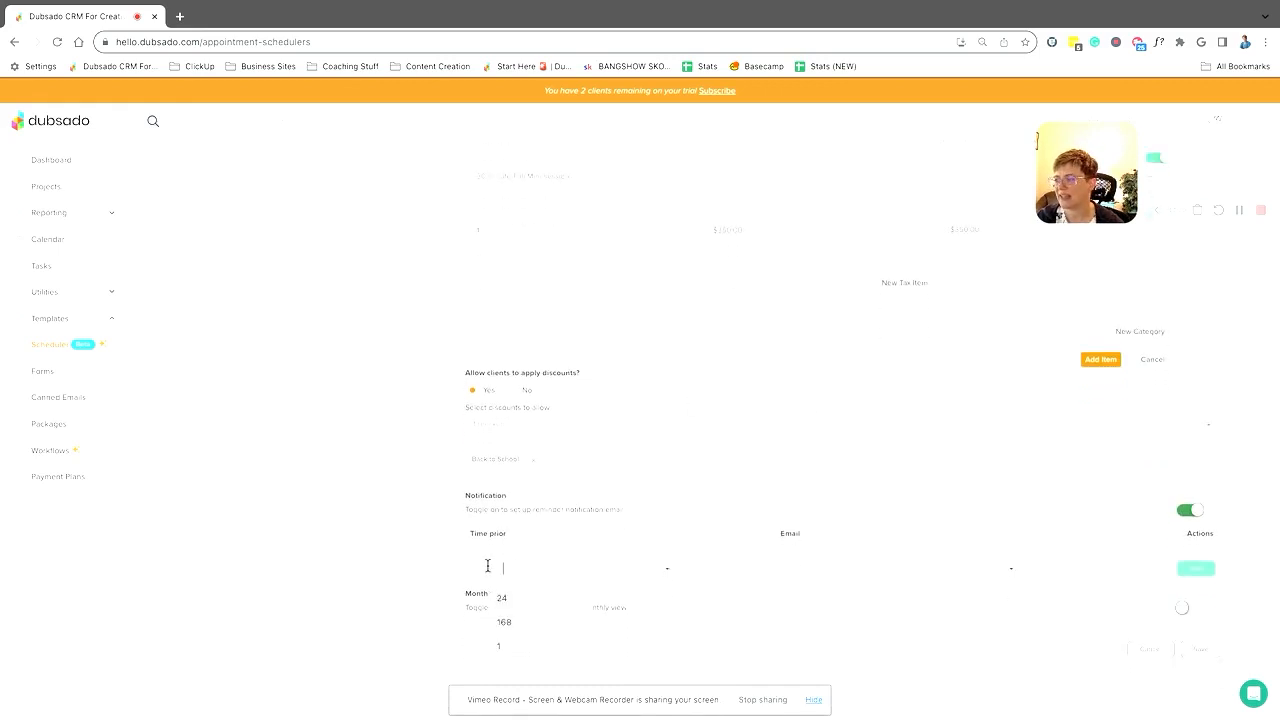
pyautogui.click(522, 595)
pyautogui.click(568, 569)
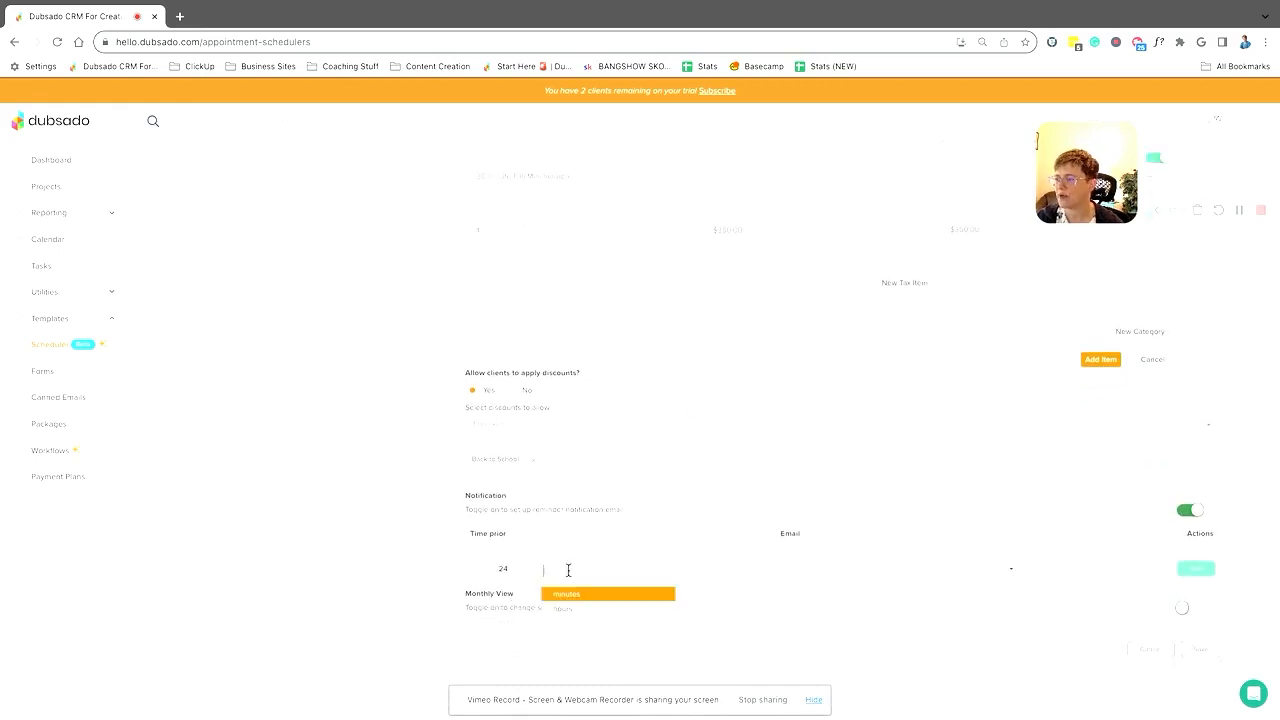
pyautogui.click(575, 596)
pyautogui.click(1188, 569)
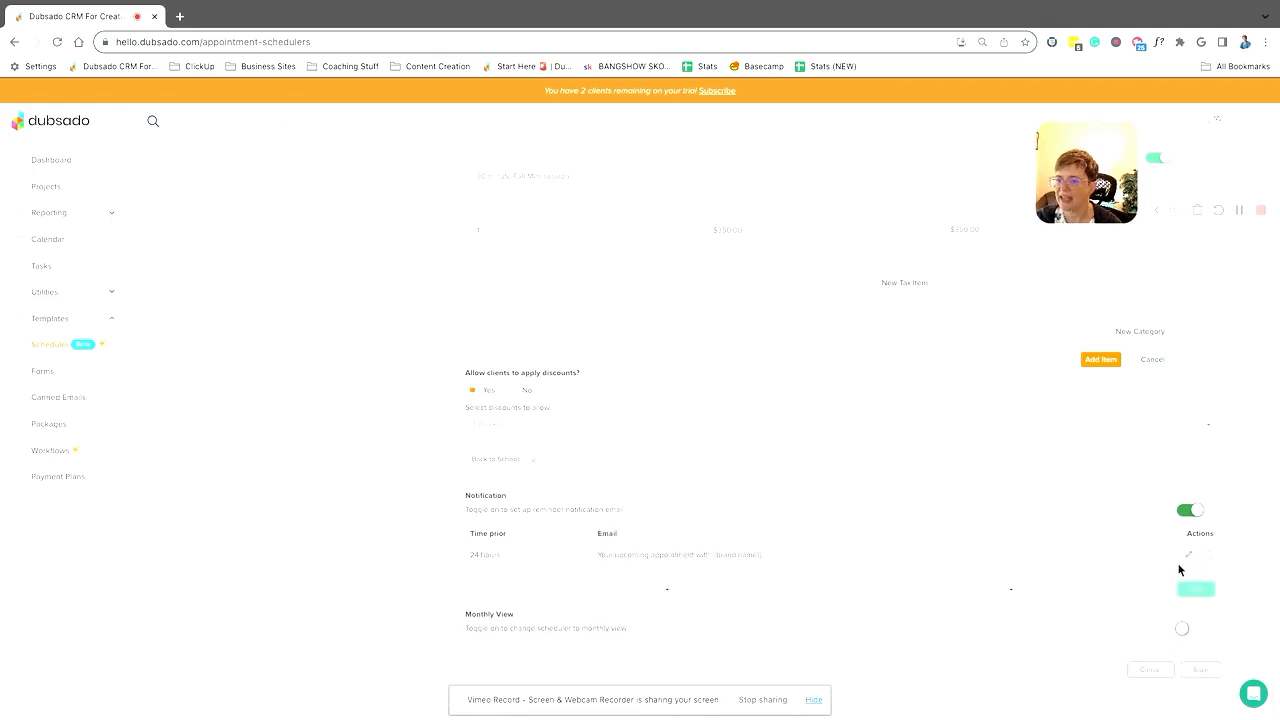
# Step: Add a second reminder sent 1 hour prior, using the Scheduler - Discovery Call - Appointment Reminder (1 hours) (copy) email
pyautogui.click(477, 581)
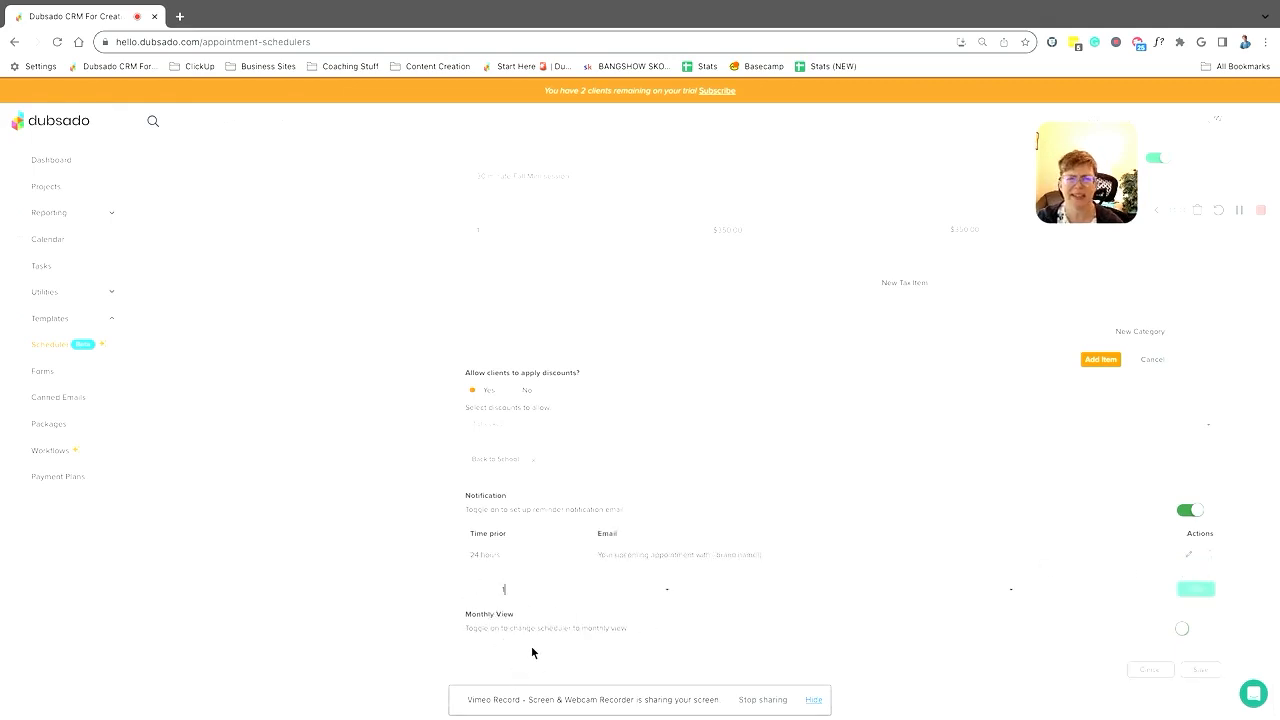
pyautogui.click(628, 583)
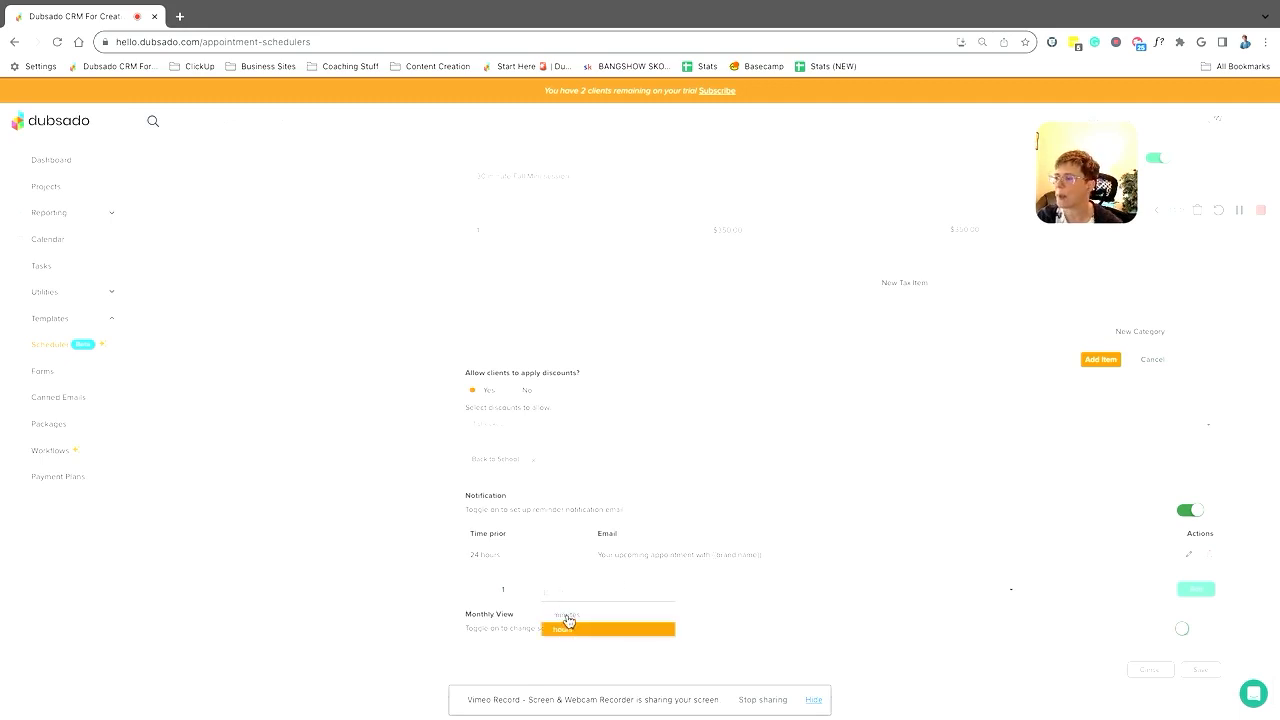
pyautogui.click(566, 622)
pyautogui.scroll(-1, 764, 651)
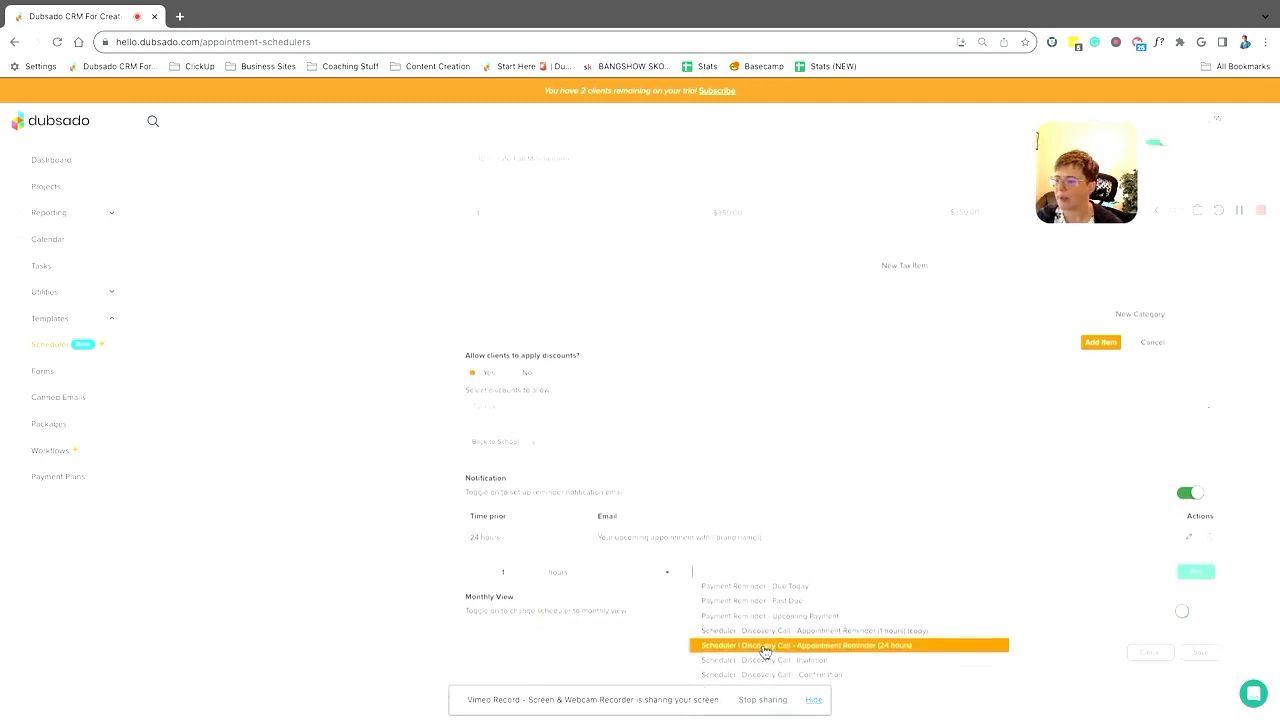
pyautogui.click(886, 630)
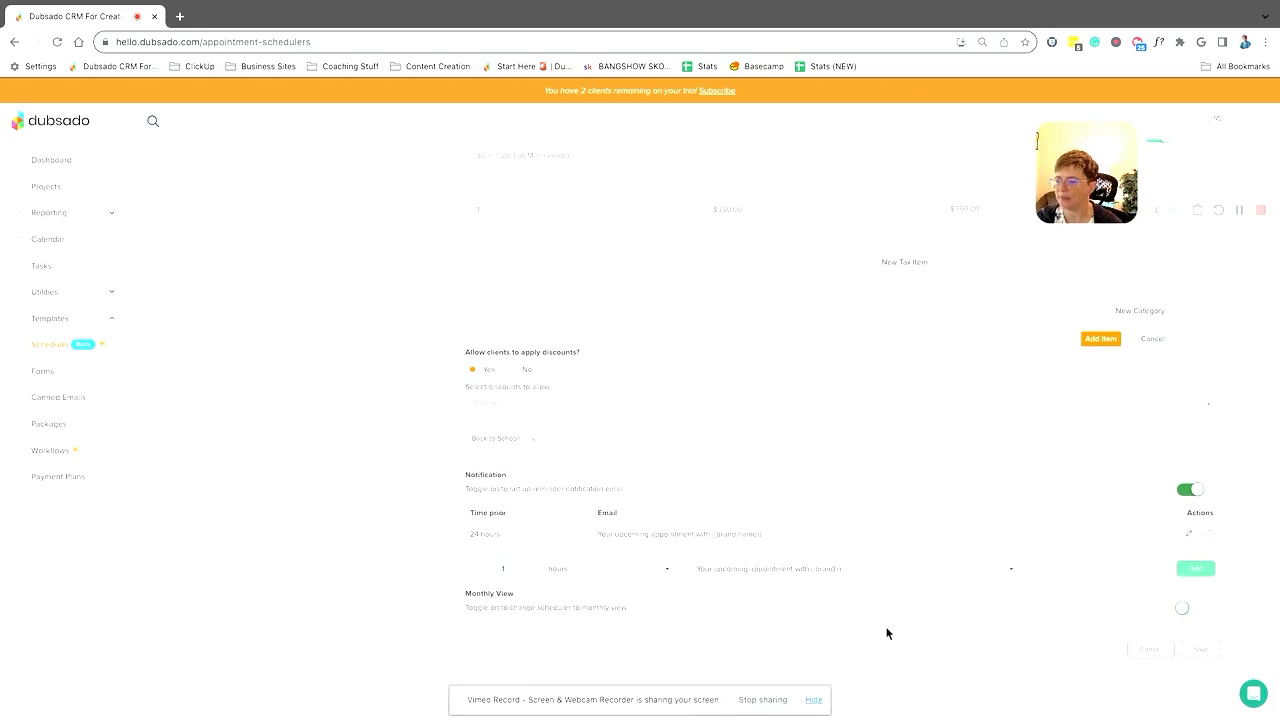
pyautogui.click(1204, 569)
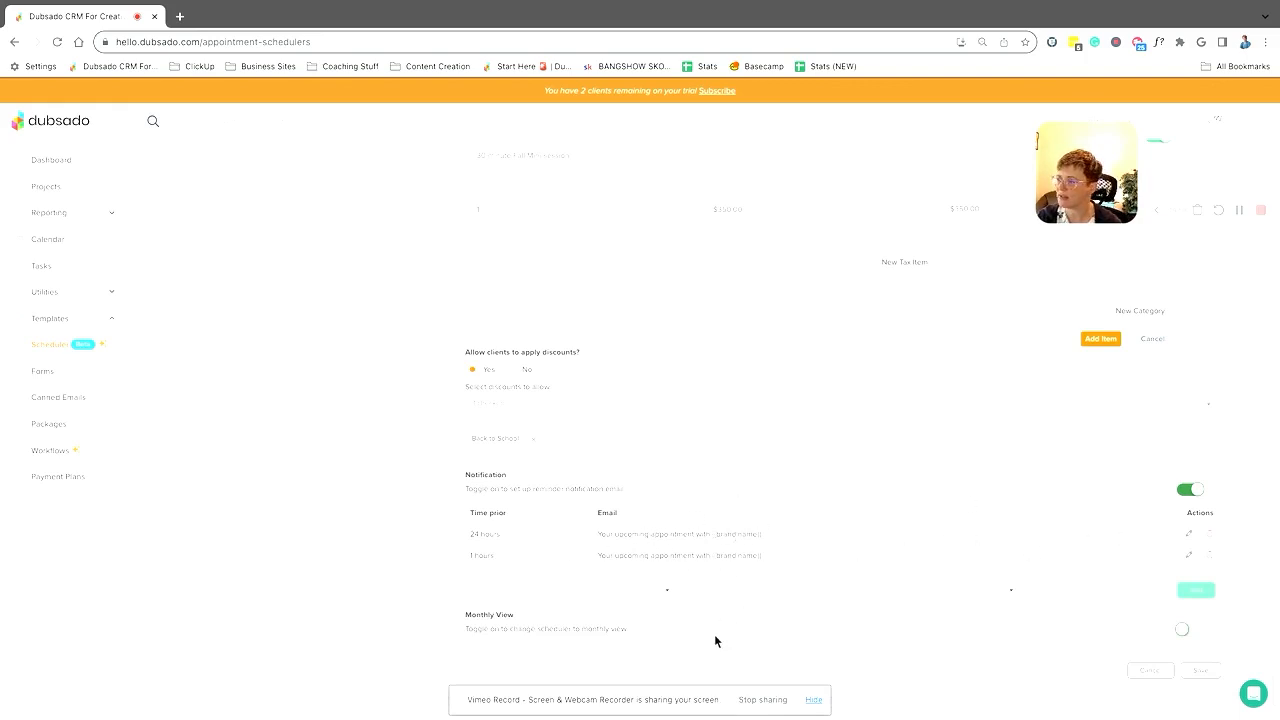
# Step: Switch the scheduler to monthly view and save the Discovery Call template
pyautogui.scroll(-1, 714, 636)
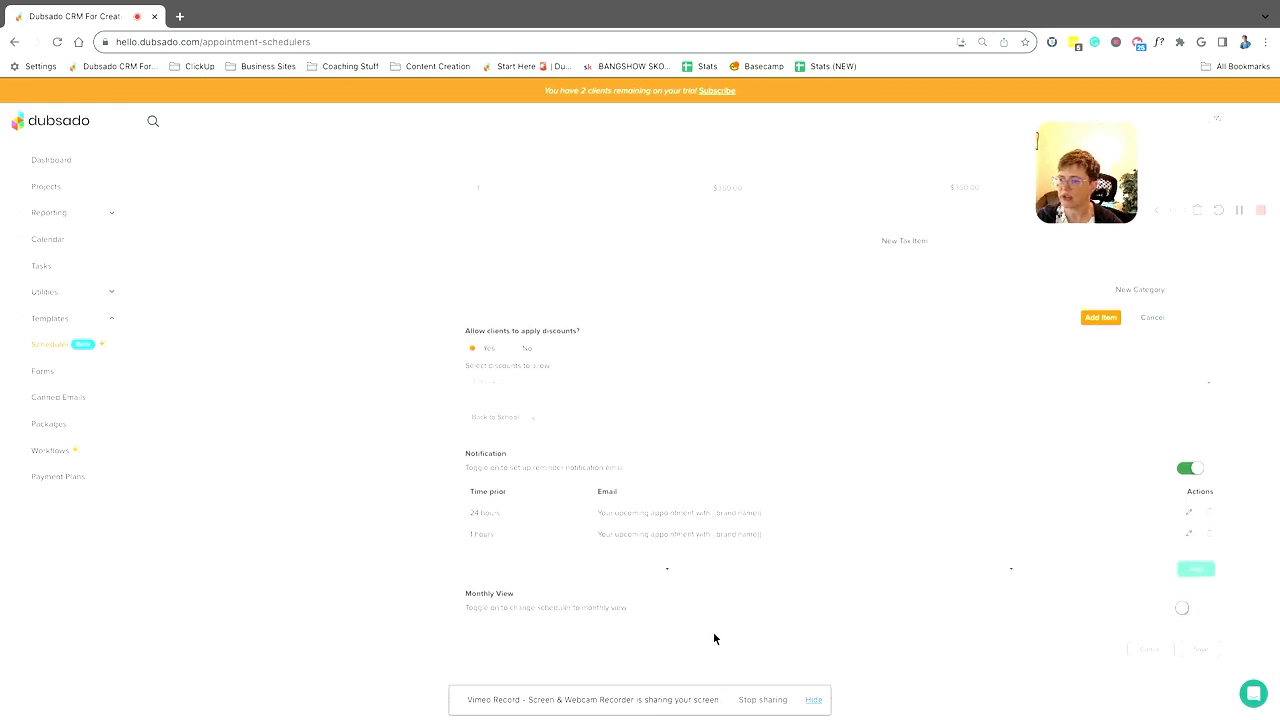
pyautogui.click(1202, 649)
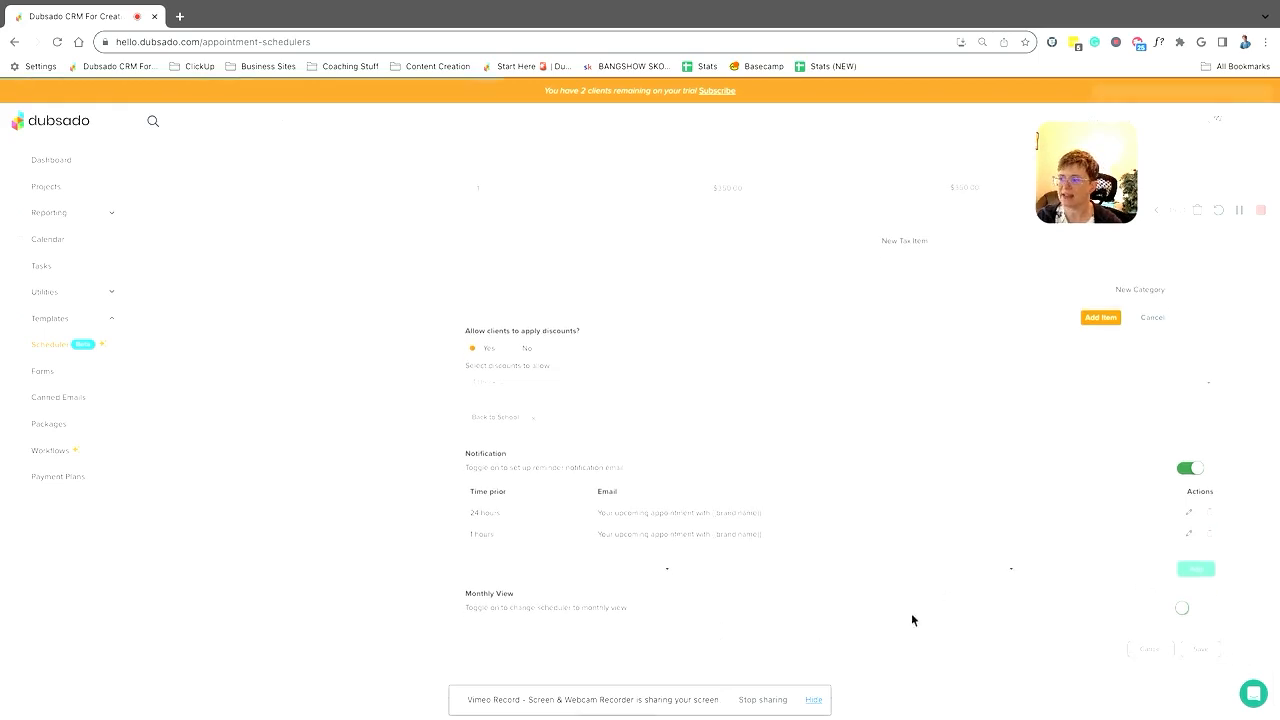
pyautogui.click(1194, 609)
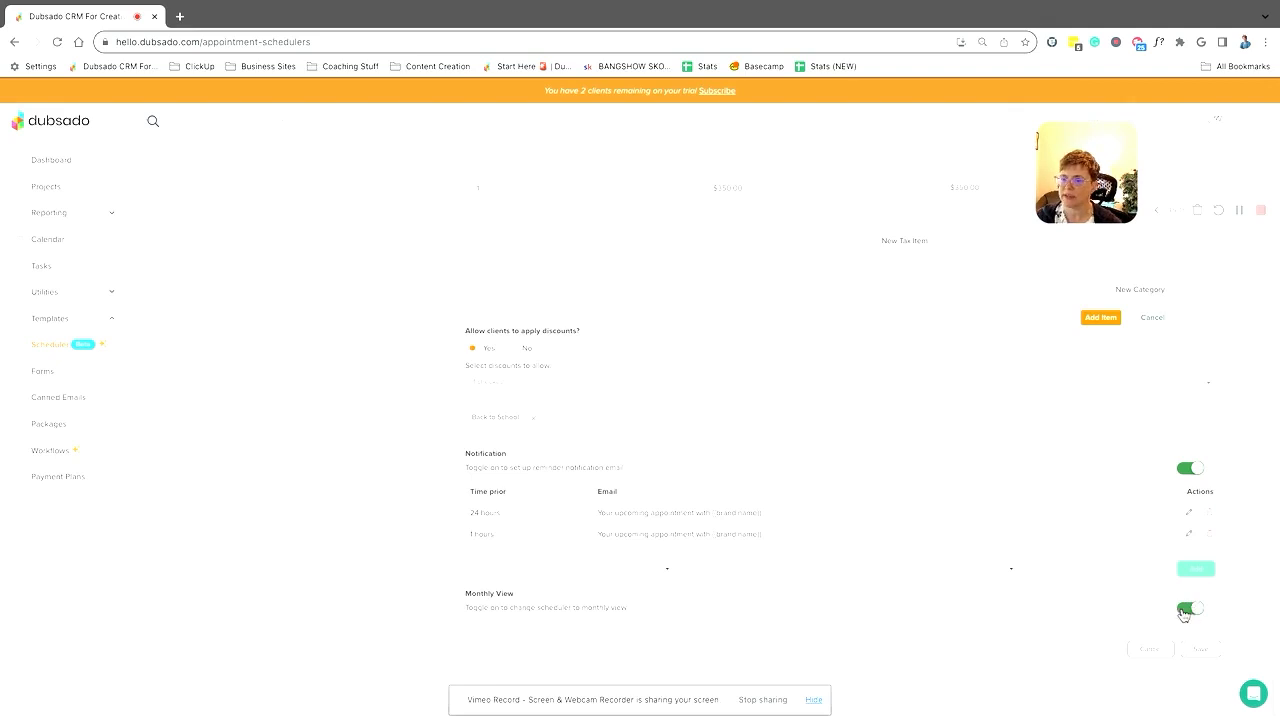
pyautogui.click(1200, 650)
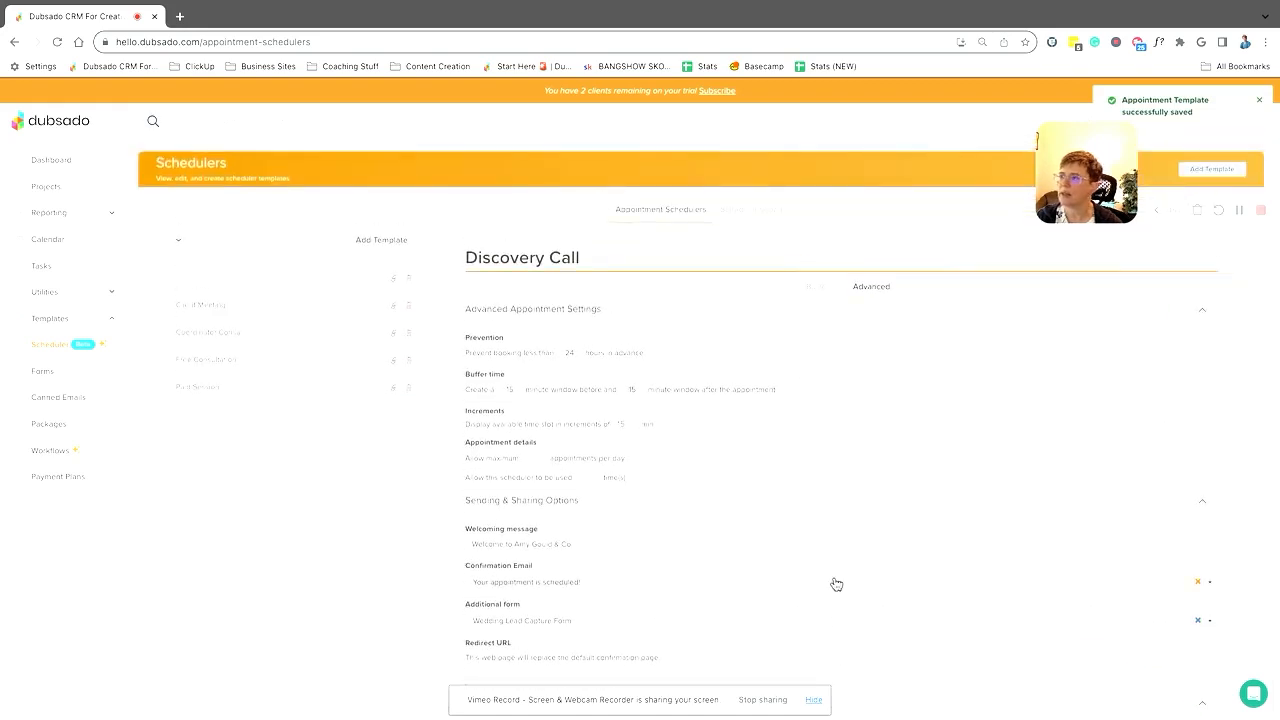
# Step: Open the sharing options for the Discovery Call scheduler and highlight its whole iframe embed code
pyautogui.click(394, 279)
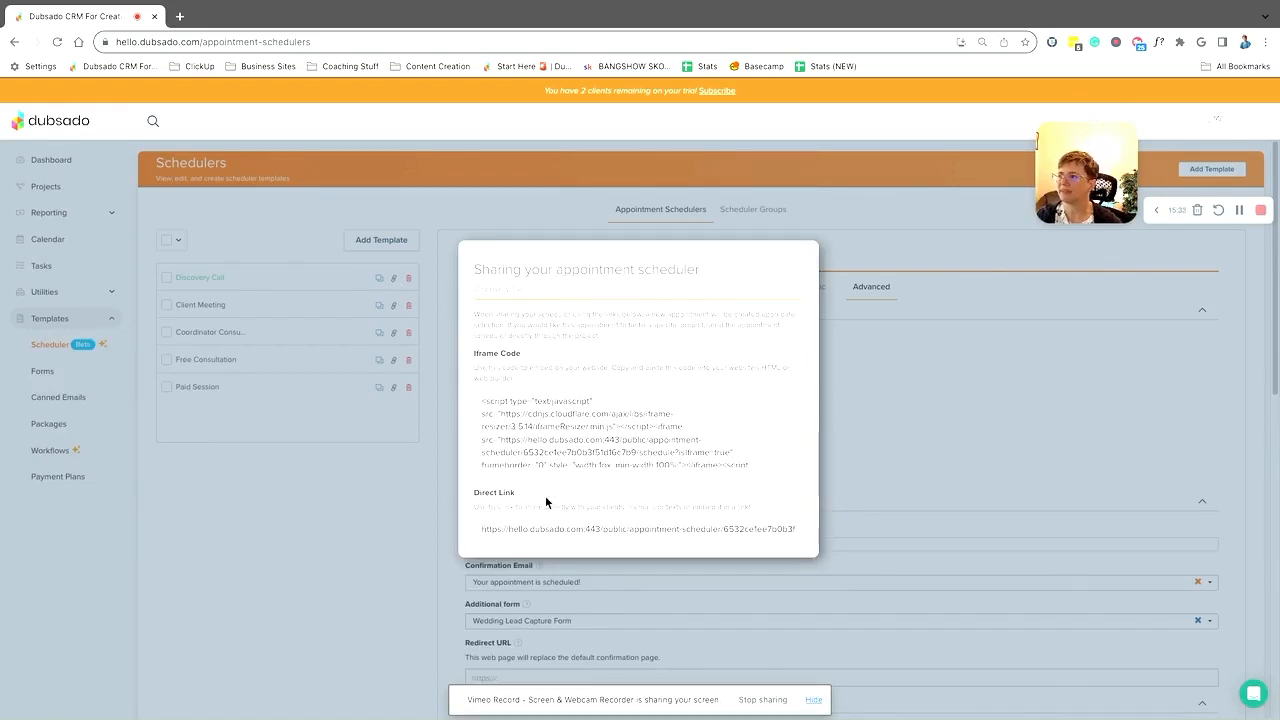
pyautogui.click(478, 398)
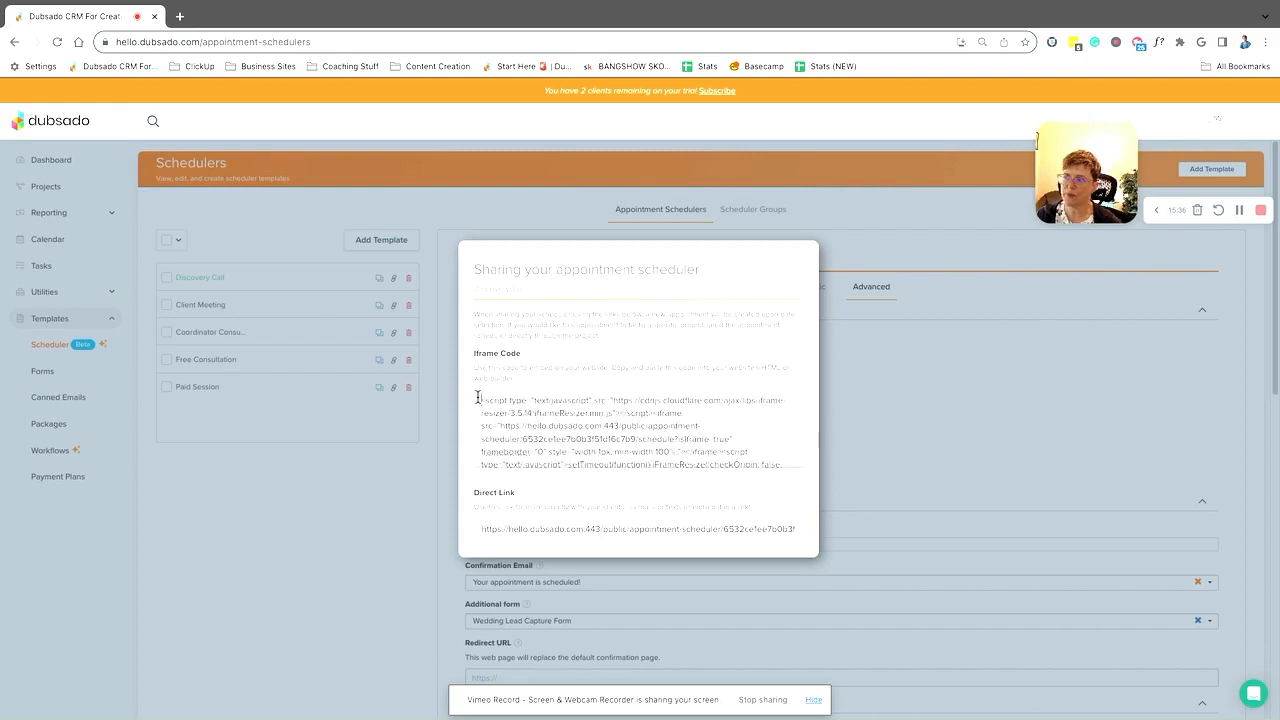
pyautogui.moveTo(478, 398); pyautogui.dragTo(688, 495)
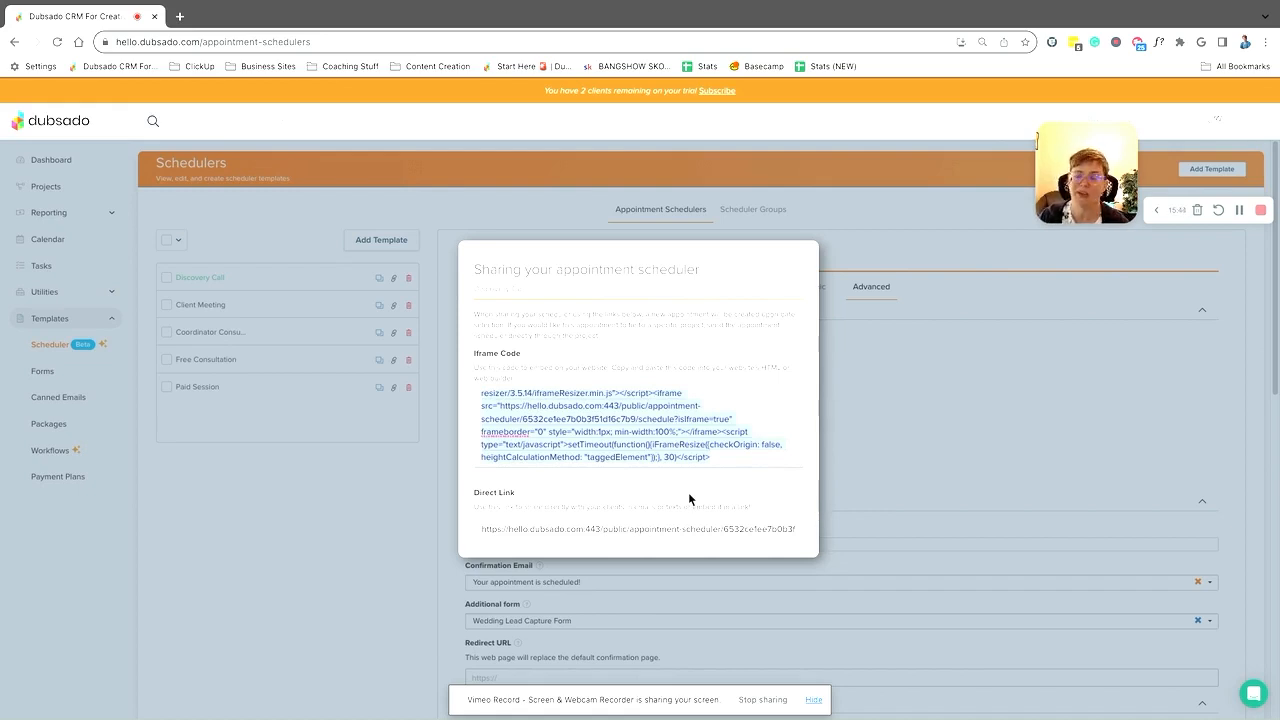
# Step: Copy the Discovery Call scheduler's direct link and open it in a new browser tab
pyautogui.tripleClick(480, 533)
pyautogui.rightClick(480, 538)
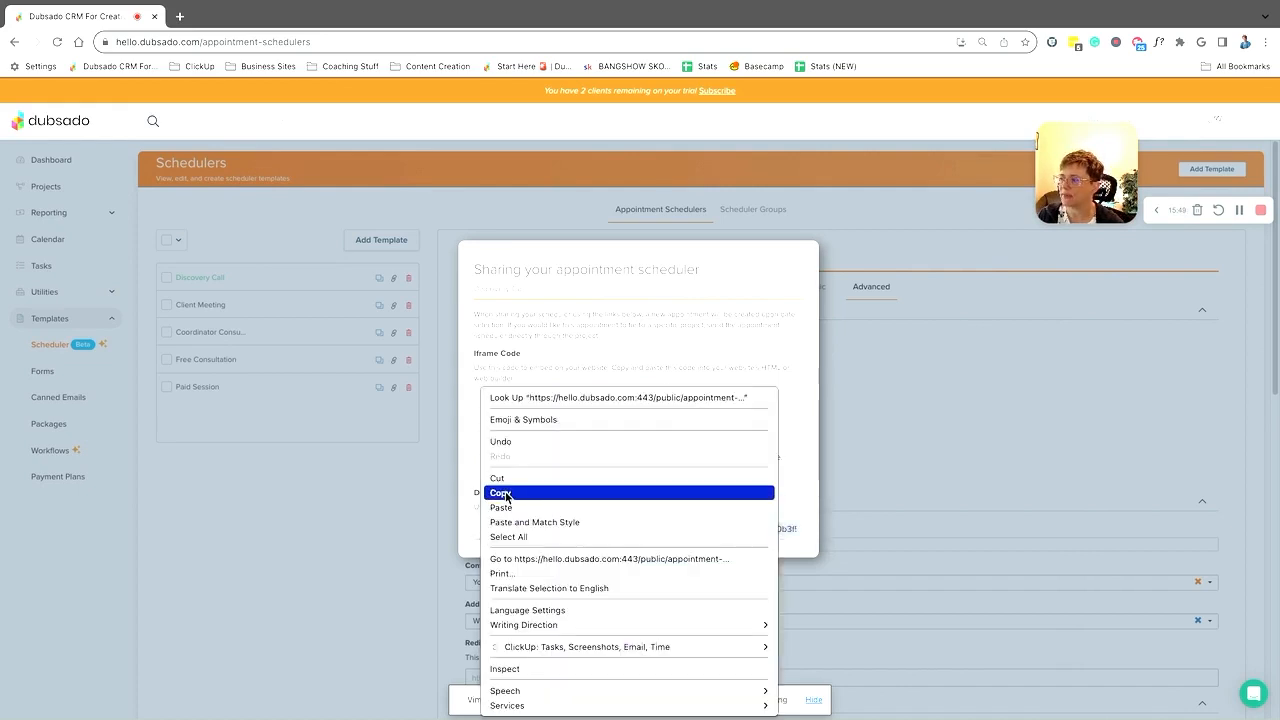
pyautogui.click(500, 493)
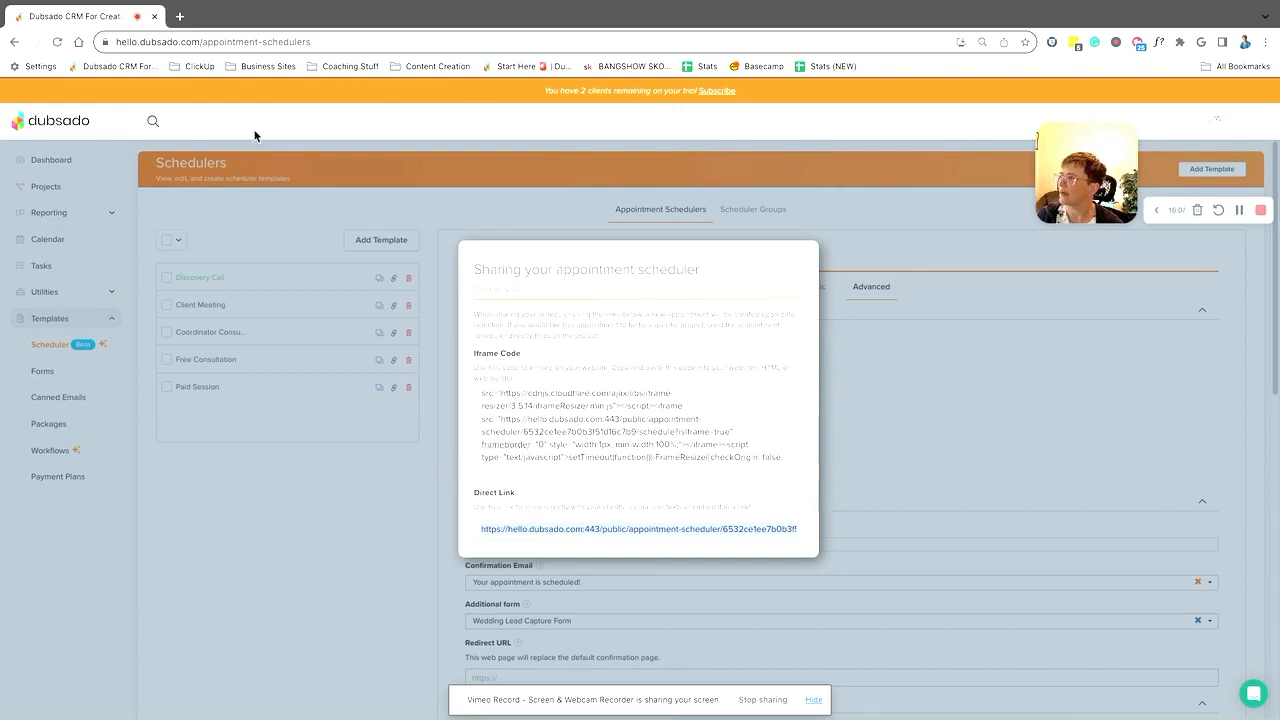
pyautogui.click(180, 17)
pyautogui.rightClick(154, 45)
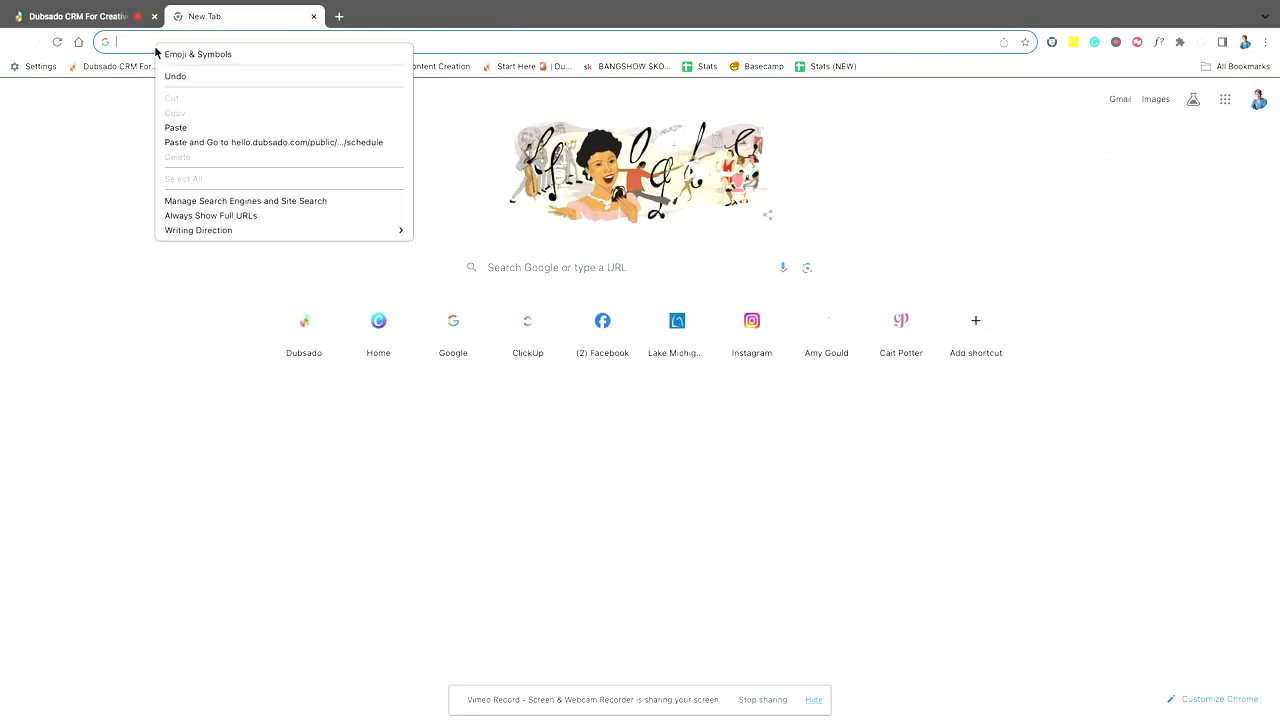
pyautogui.click(260, 128)
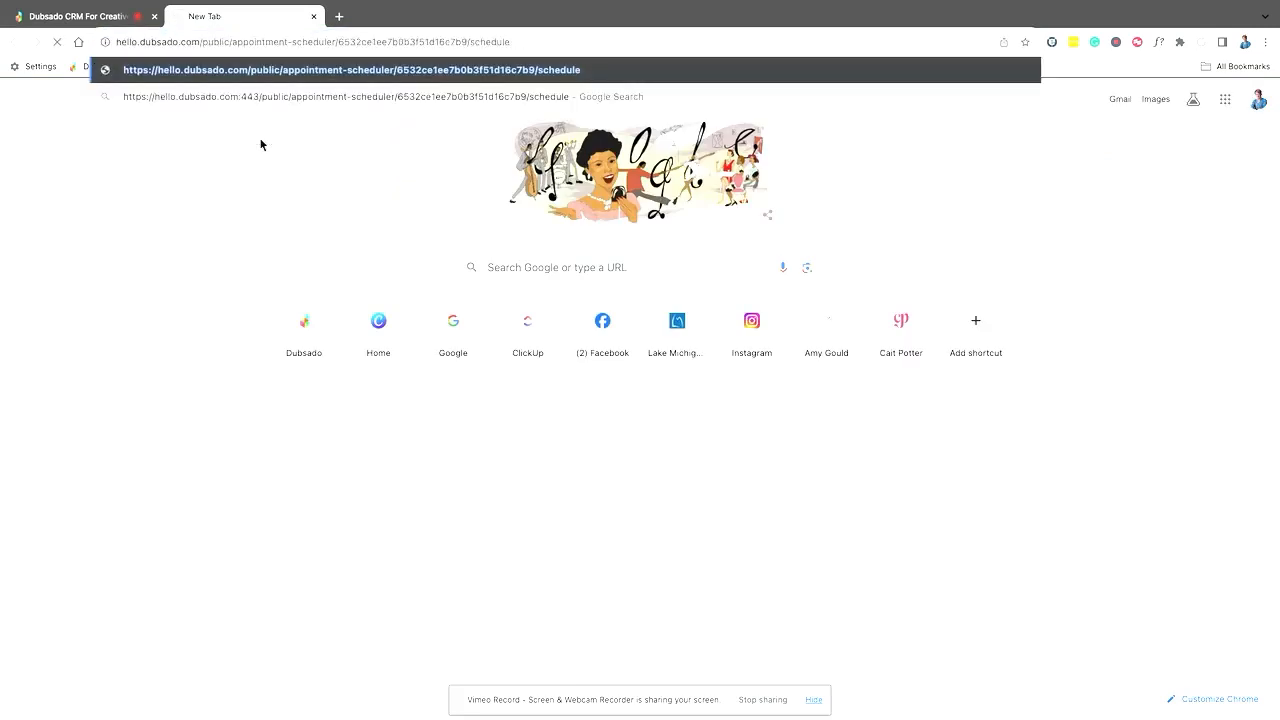
pyautogui.press('Return')
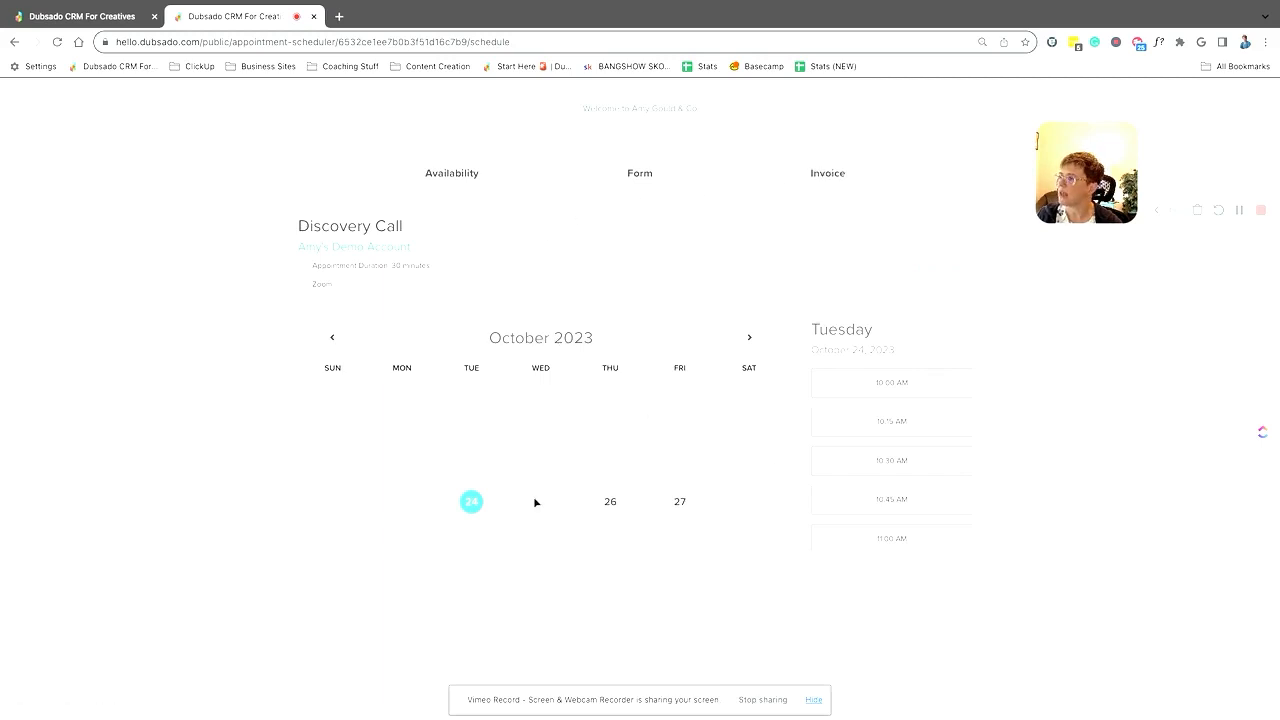
# Step: Choose the 10:00 AM slot on Thursday, October 26, 2023 and continue to the booking form
pyautogui.click(612, 502)
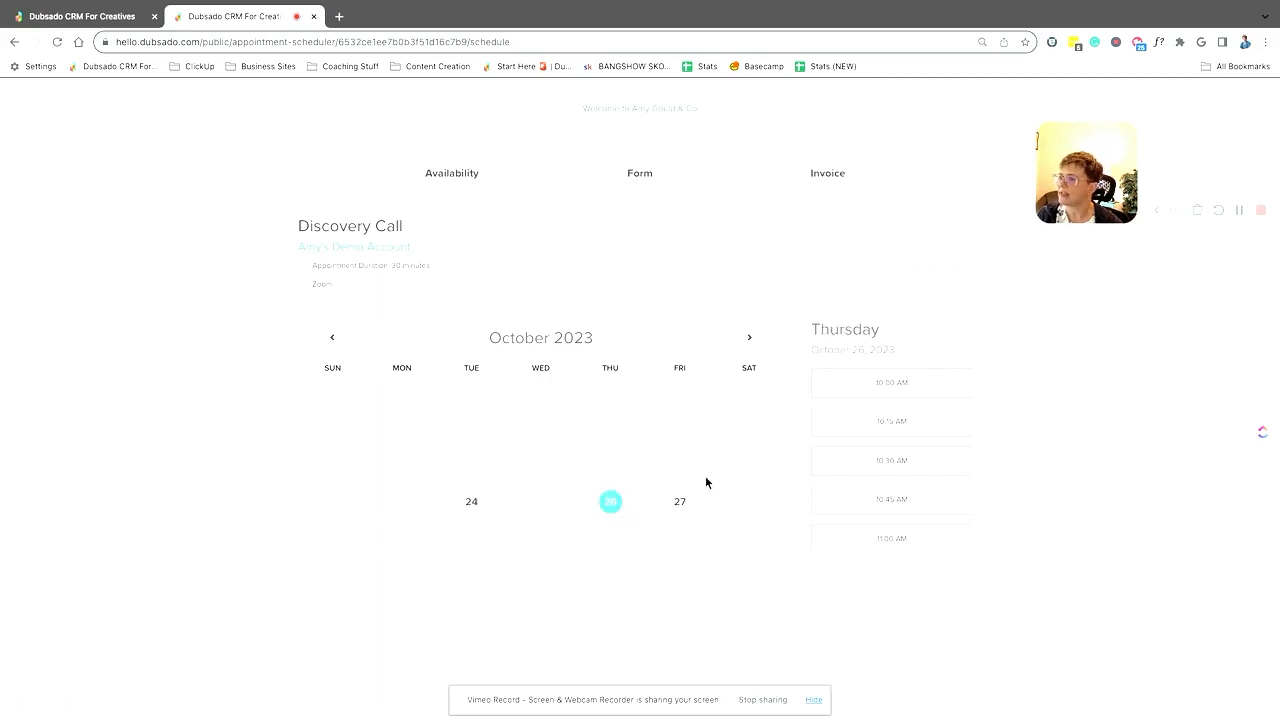
pyautogui.click(884, 391)
pyautogui.click(887, 581)
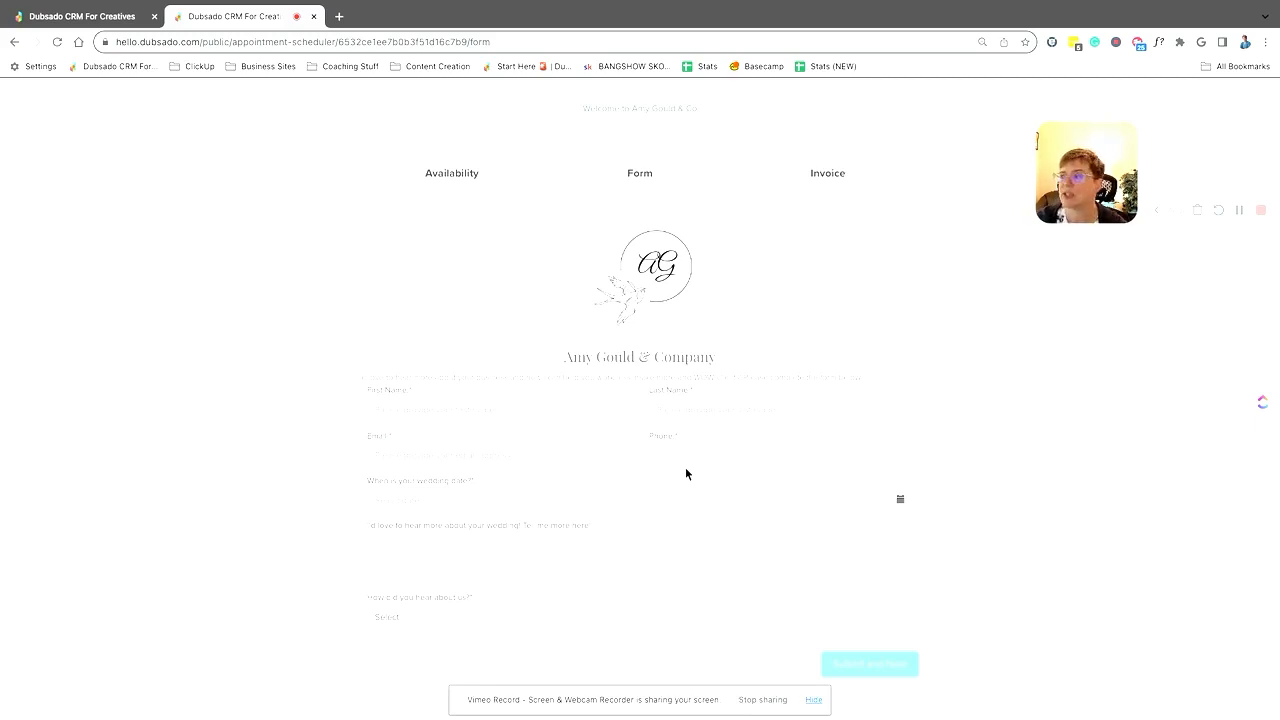
# Step: Fill in the client's name, email and phone, set the wedding date to Oct 20, 2023, and choose Facebook as the referral source
pyautogui.click(432, 411)
pyautogui.click(466, 445)
pyautogui.click(420, 502)
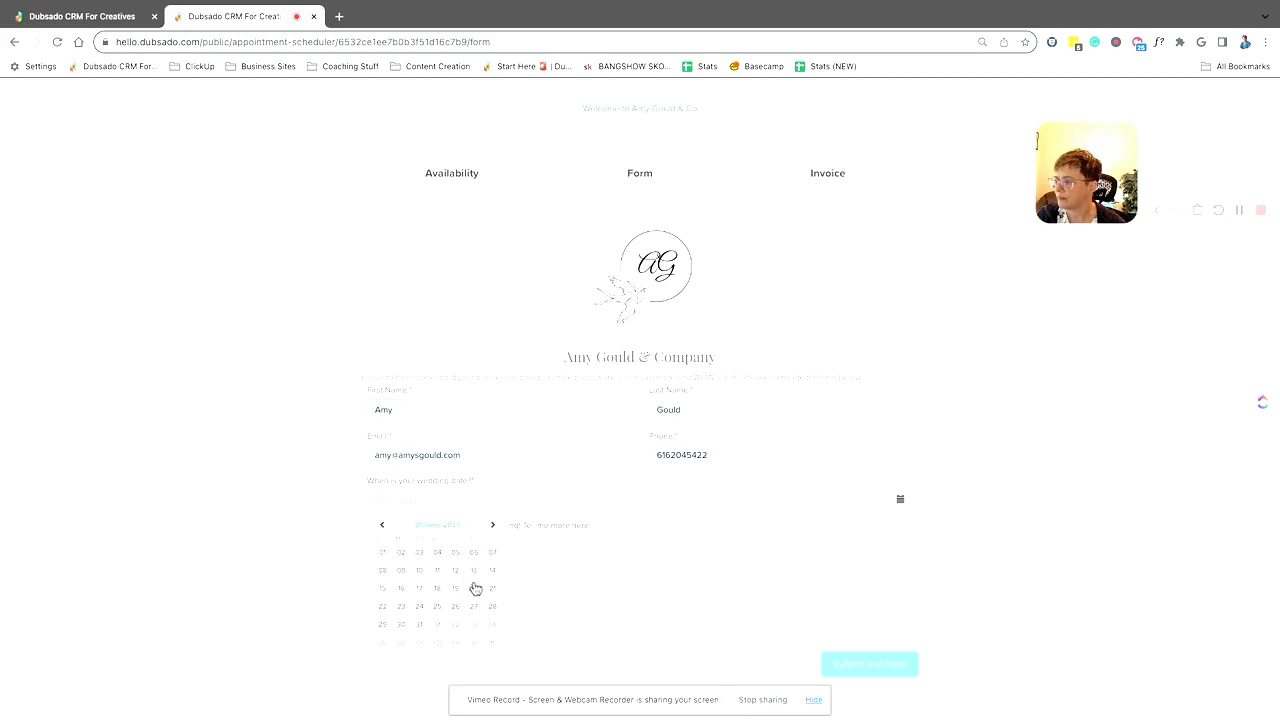
pyautogui.click(478, 583)
pyautogui.click(460, 561)
pyautogui.click(580, 616)
pyautogui.click(690, 594)
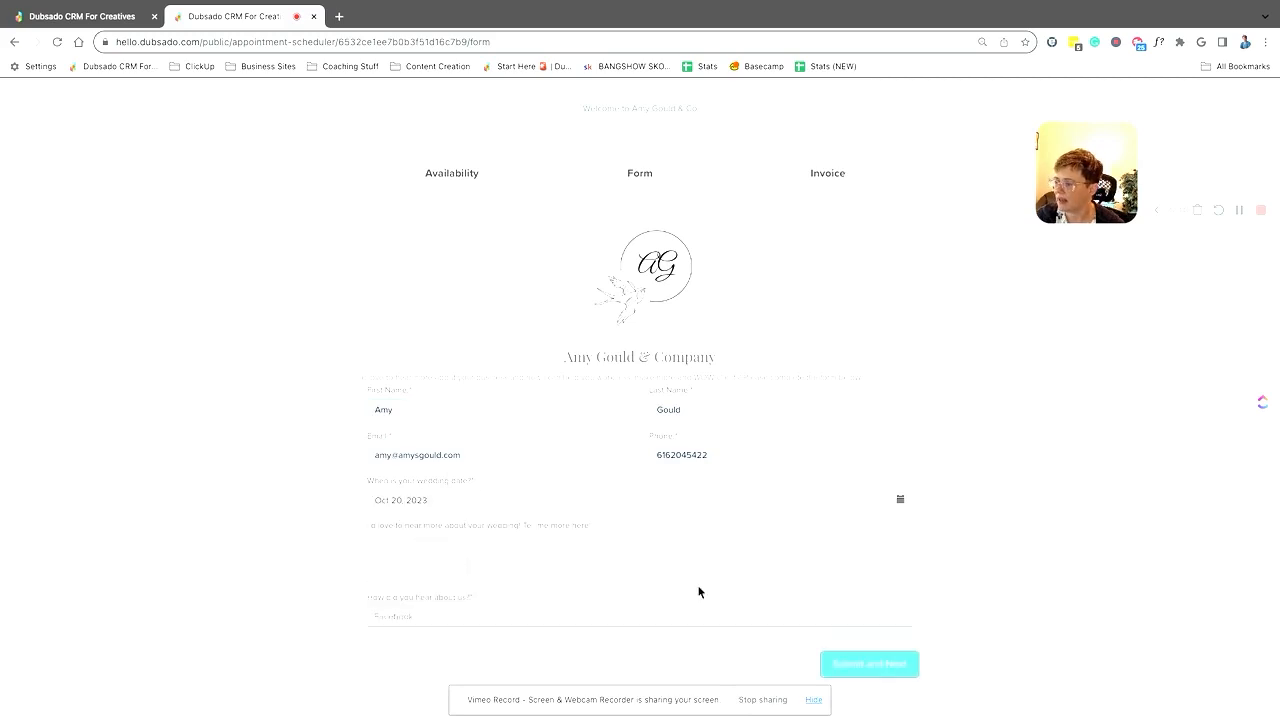